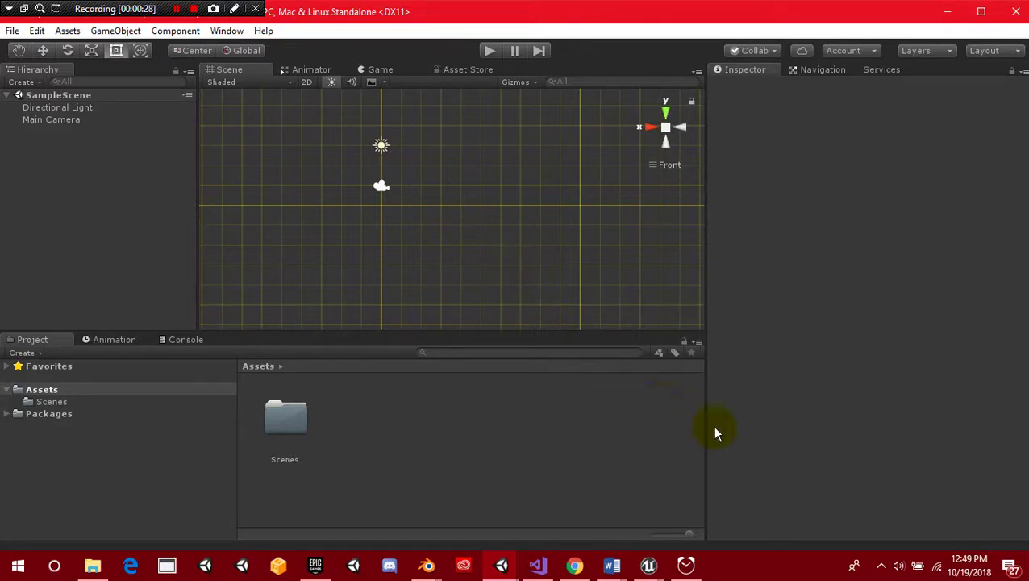
# Start the 10-minute Game Development Timer in Alarms & Clock and return to the Unity editor
pyautogui.click(685, 564)
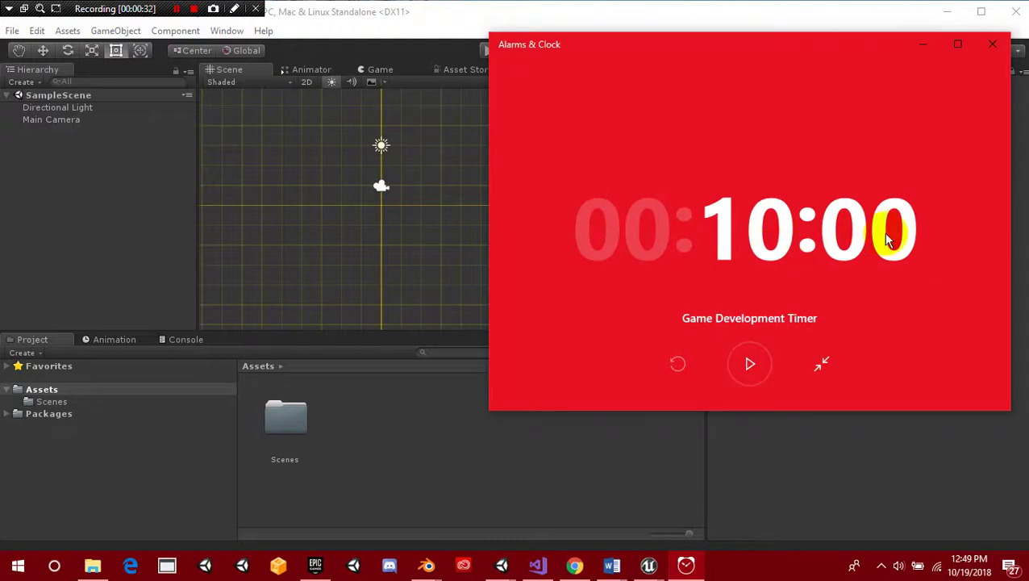
pyautogui.click(750, 363)
pyautogui.click(87, 223)
# Create a 3D cube in the scene and reset its transform to the origin
pyautogui.rightClick(62, 149)
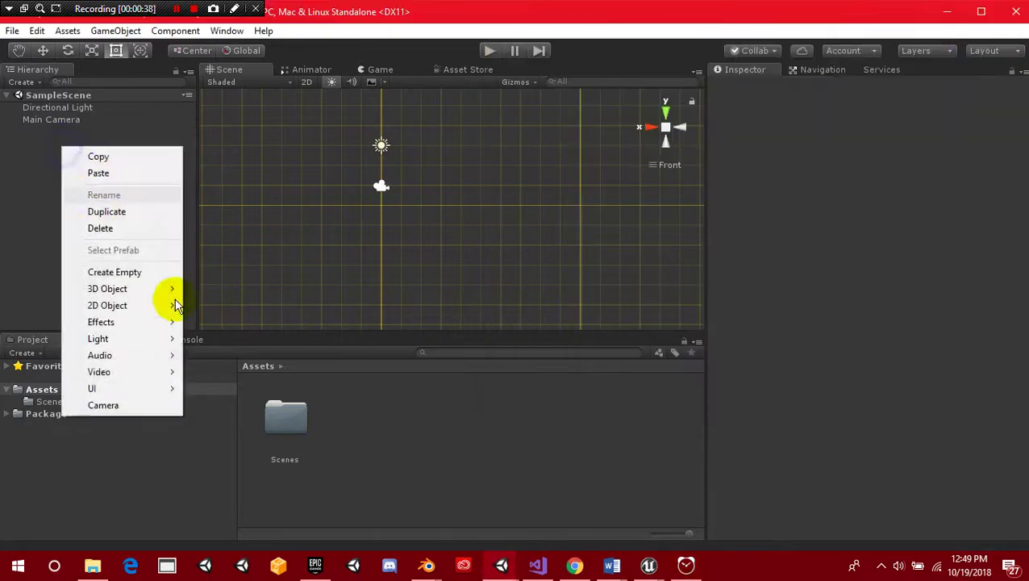
pyautogui.click(132, 288)
pyautogui.click(216, 289)
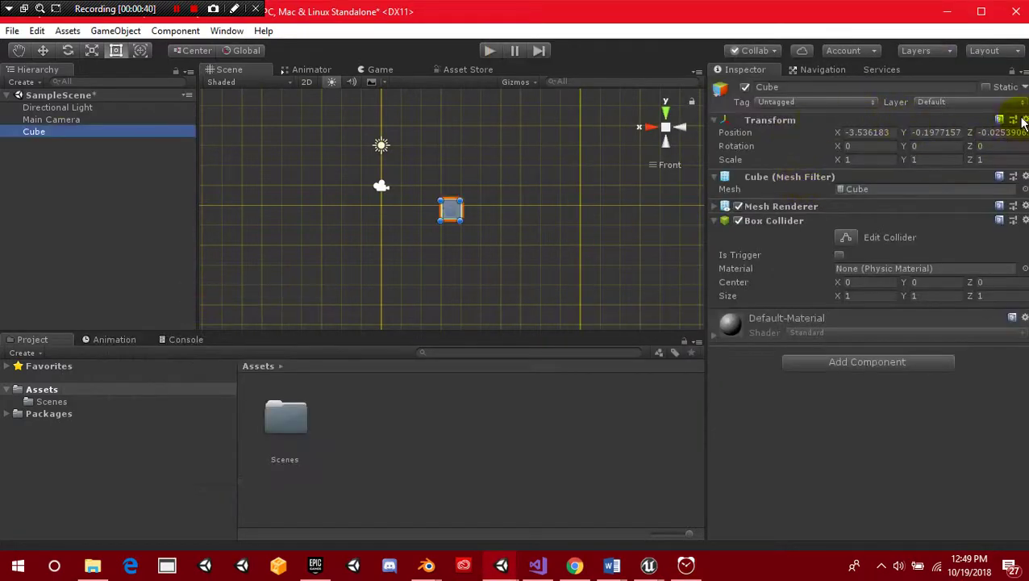
pyautogui.click(1025, 119)
pyautogui.click(1012, 136)
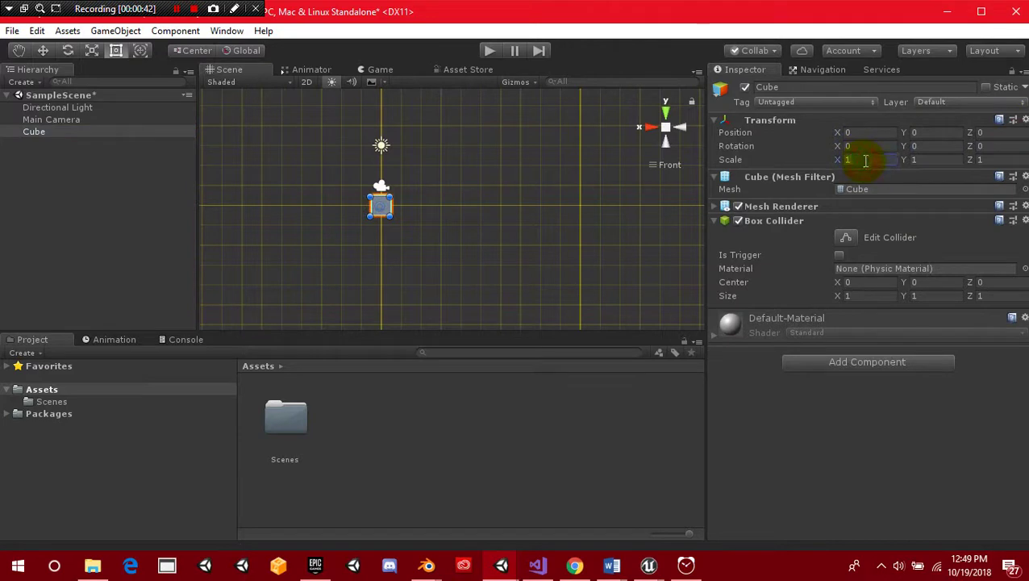
# Set the cube's scale to X 2, Y 0.25 and Z 2 to form a flat platform
pyautogui.write('2')
pyautogui.press('Tab')
pyautogui.write('0.25')
pyautogui.press('Tab')
# Duplicate the platform cube and move the copy along the X axis to X -5
pyautogui.click(49, 134)
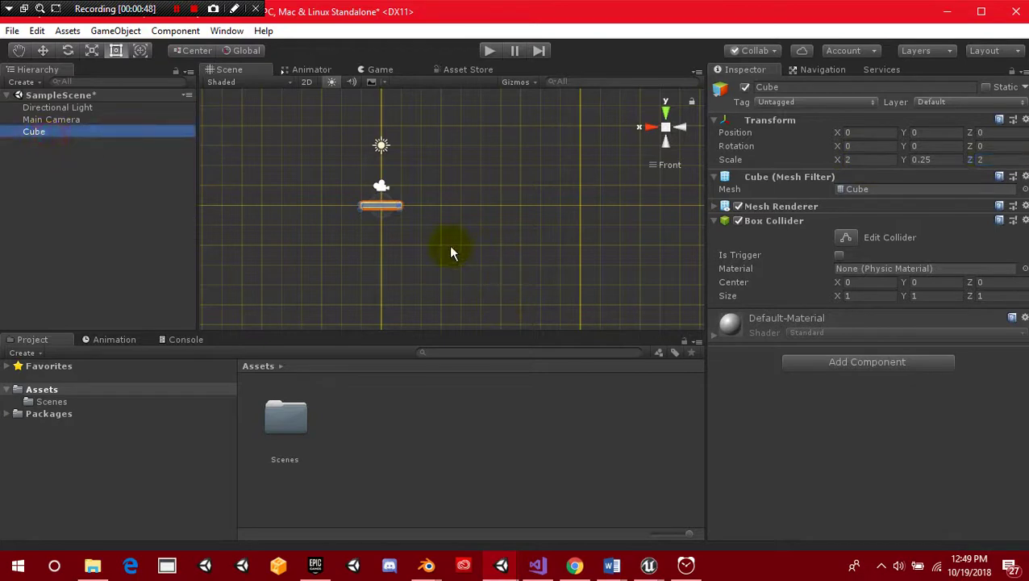
pyautogui.hotkey('ctrl', 'd')
pyautogui.press('w')
pyautogui.moveTo(322, 204); pyautogui.dragTo(448, 218)
pyautogui.moveTo(448, 218); pyautogui.dragTo(405, 265, button='middle')
# Add two more platform copies spaced further along the negative X axis, with the second at X -14.5
pyautogui.hotkey('ctrl', 'd')
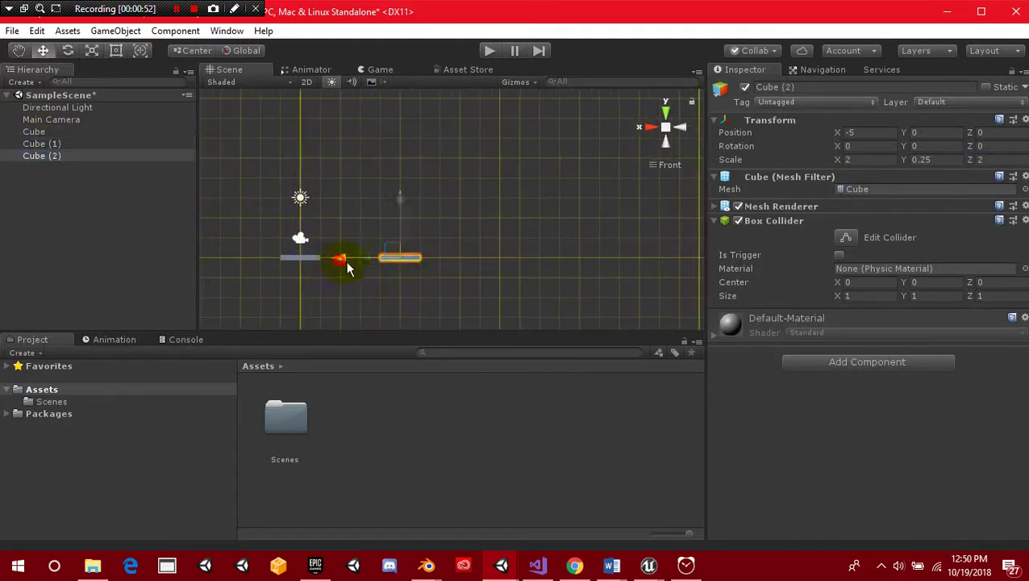
pyautogui.moveTo(346, 260); pyautogui.dragTo(551, 280)
pyautogui.hotkey('ctrl', 'd')
pyautogui.moveTo(551, 280); pyautogui.dragTo(409, 269, button='middle')
# Extend the row with three more evenly spaced platform copies, ending with a raised one at X -29.5, Y 2
pyautogui.hotkey('ctrl', 'd')
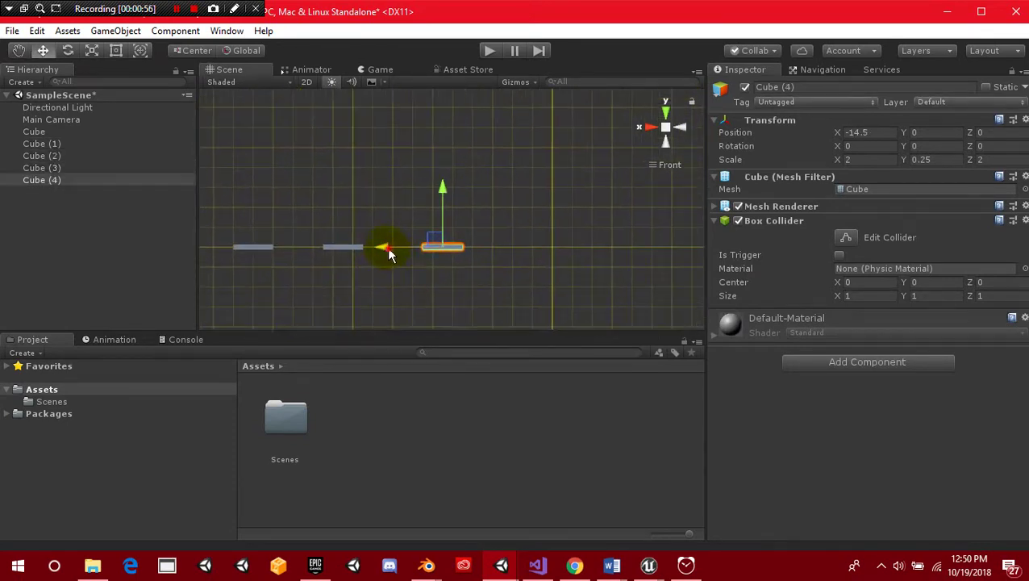
pyautogui.moveTo(388, 255); pyautogui.dragTo(490, 263)
pyautogui.moveTo(491, 263); pyautogui.dragTo(436, 279, button='middle')
pyautogui.hotkey('ctrl', 'd')
pyautogui.moveTo(414, 252); pyautogui.dragTo(599, 271)
pyautogui.hotkey('ctrl', 'd')
pyautogui.moveTo(650, 193); pyautogui.dragTo(639, 157)
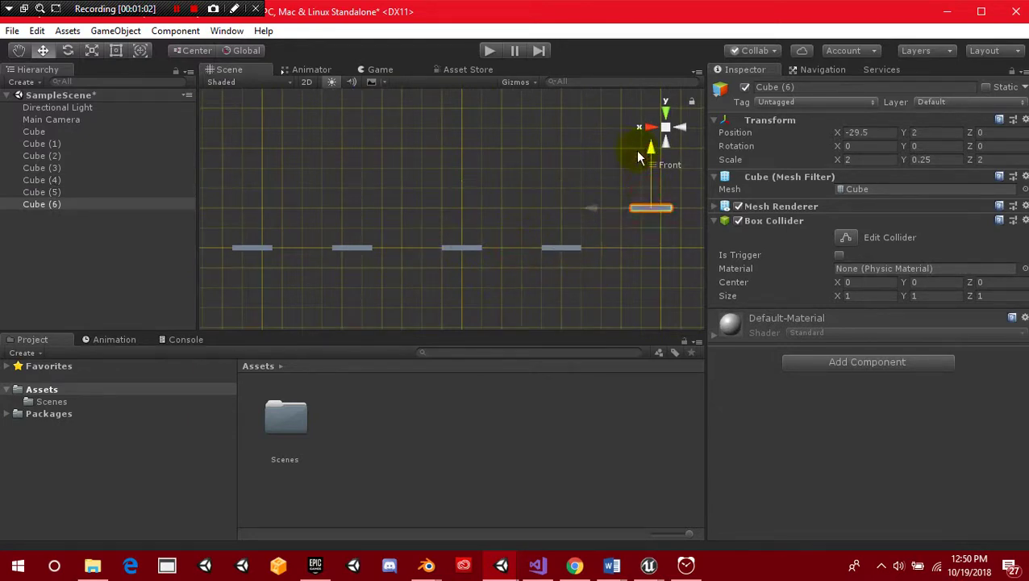
# Duplicate the raised platform Cube (6) and move the copy up to Y 3.5
pyautogui.click(53, 204)
pyautogui.hotkey('ctrl', 'd')
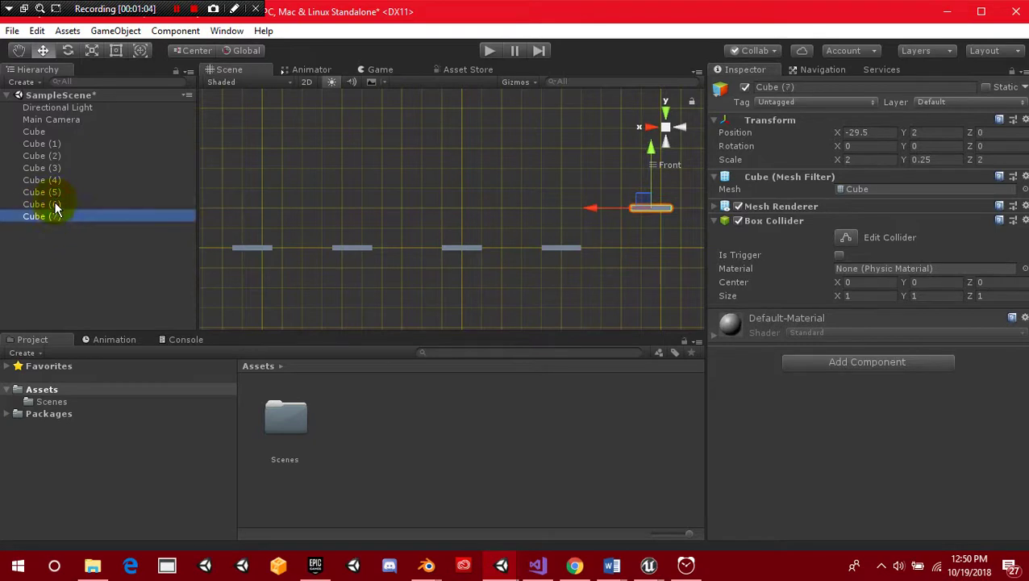
pyautogui.moveTo(656, 170)
pyautogui.mouseDown()
pyautogui.moveTo(659, 133)
pyautogui.moveTo(658, 157)
pyautogui.mouseUp()
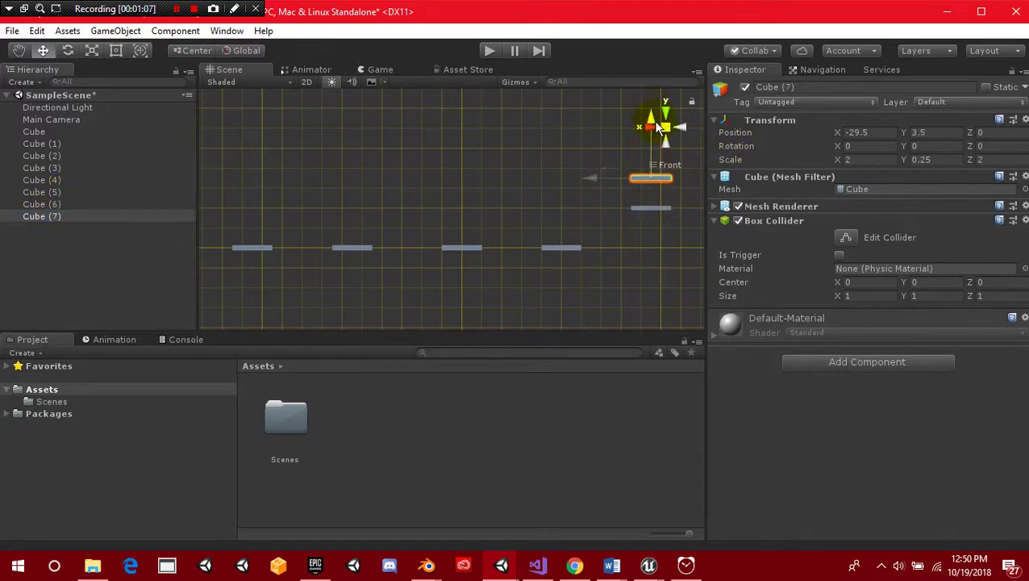
# Scale Cube (7) to X 1, Y 5, Z 1 and raise it to Y 4.5 so it stands on the last platform
pyautogui.click(954, 162)
pyautogui.write('5')
pyautogui.press('Tab')
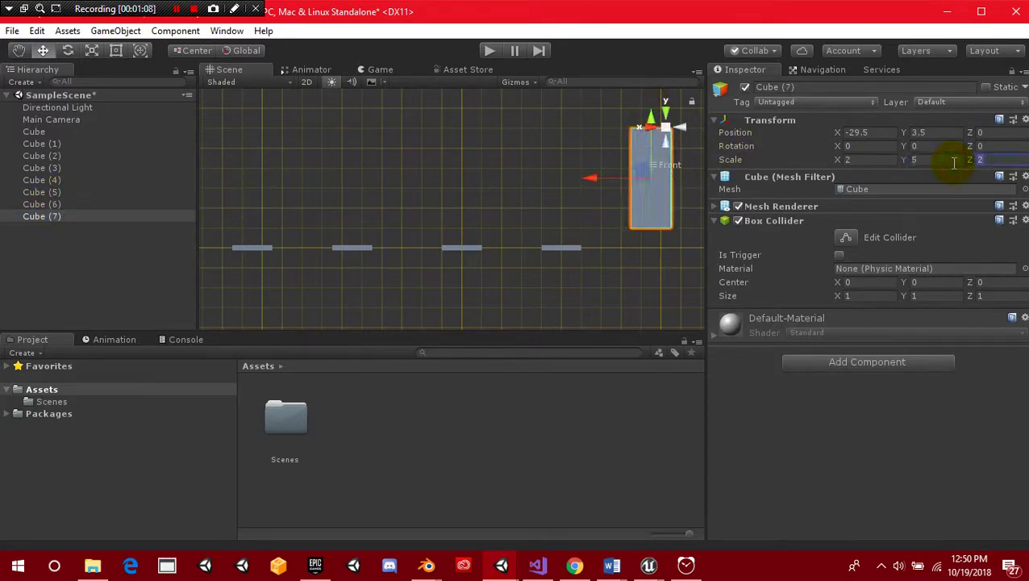
pyautogui.write('1')
pyautogui.hotkey('shift', 'Tab')
pyautogui.hotkey('shift', 'Tab')
pyautogui.write('1')
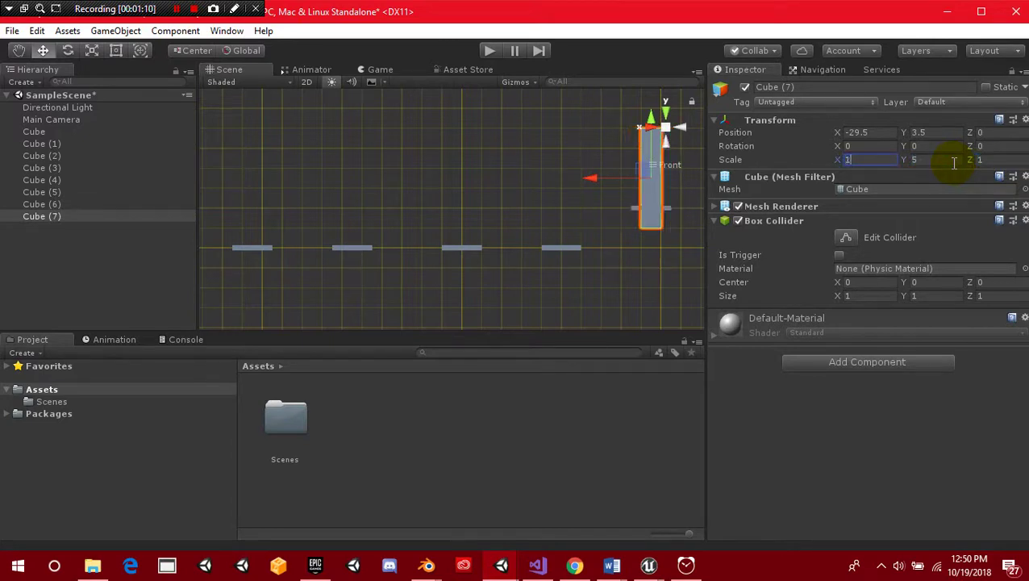
pyautogui.moveTo(660, 148); pyautogui.dragTo(660, 127)
# Rename the tall block Win Point and make Cube (6), the platform beneath it, its child
pyautogui.moveTo(597, 171); pyautogui.dragTo(522, 156, button='middle')
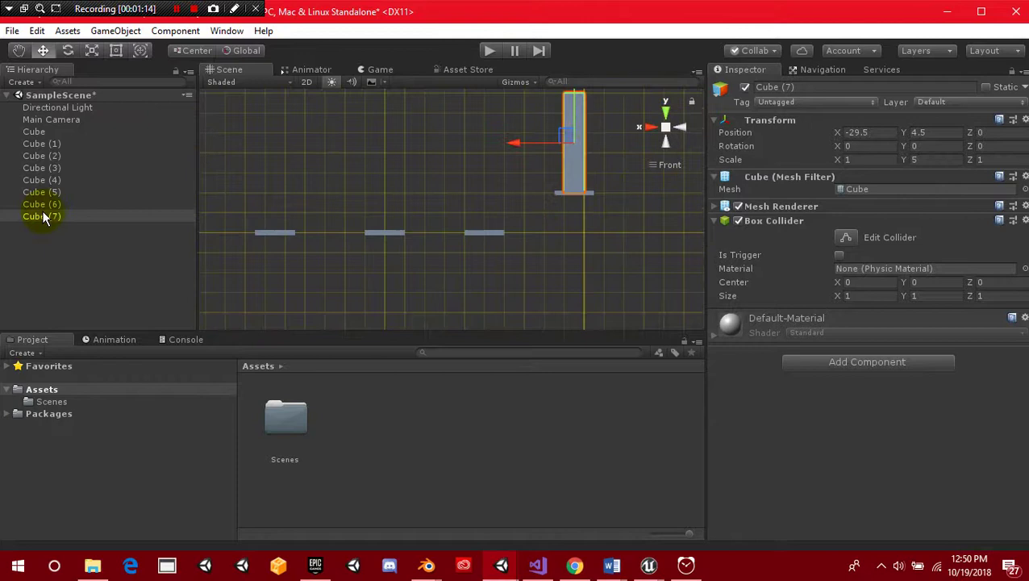
pyautogui.click(841, 87)
pyautogui.write('W')
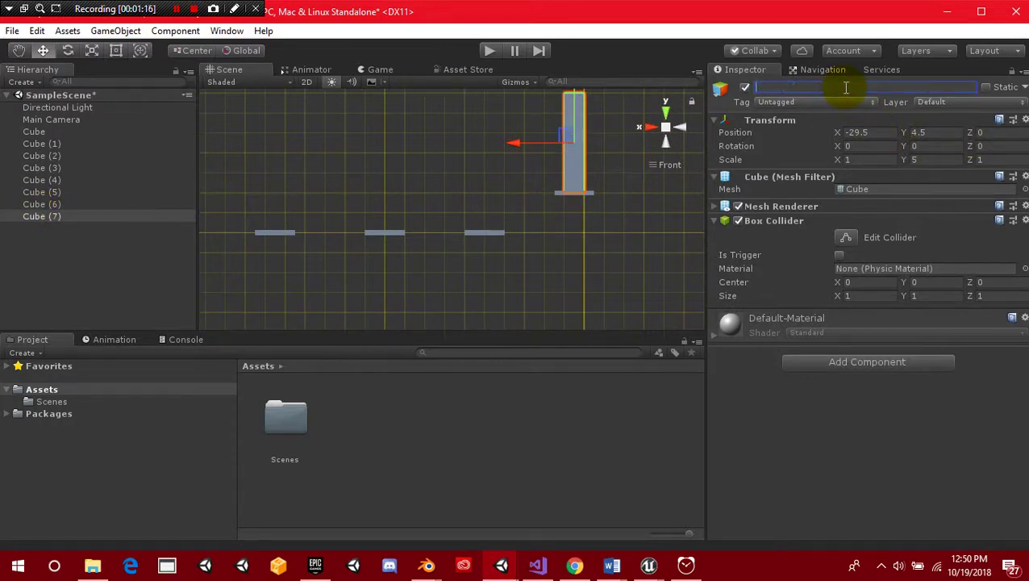
pyautogui.write('in Point')
pyautogui.press('Return')
pyautogui.moveTo(50, 214)
pyautogui.mouseDown()
pyautogui.moveTo(60, 211)
pyautogui.moveTo(48, 217)
pyautogui.mouseUp()
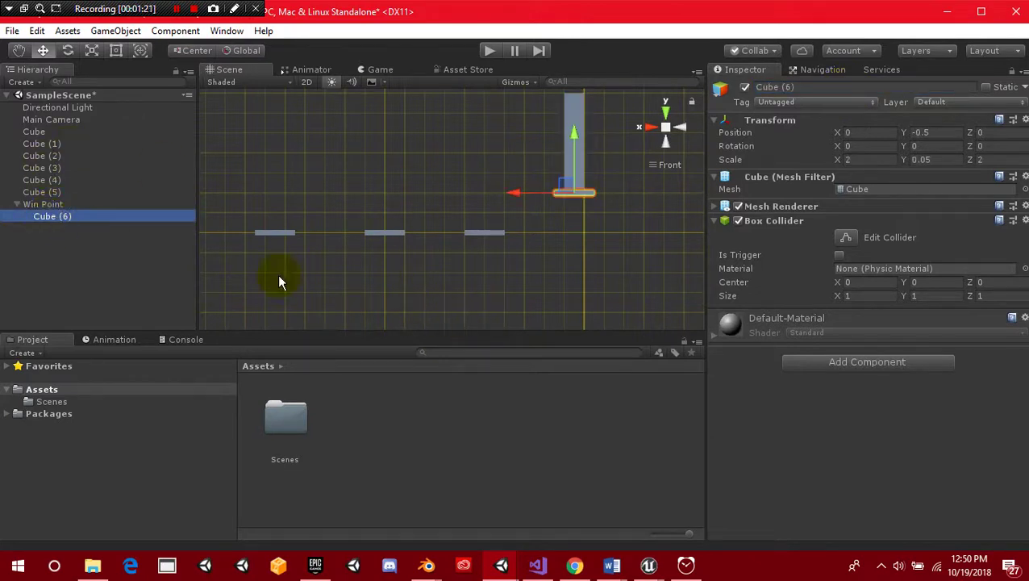
pyautogui.click(18, 205)
# Create a 3D capsule in the scene and reset its transform
pyautogui.scroll(-3, 556, 249)
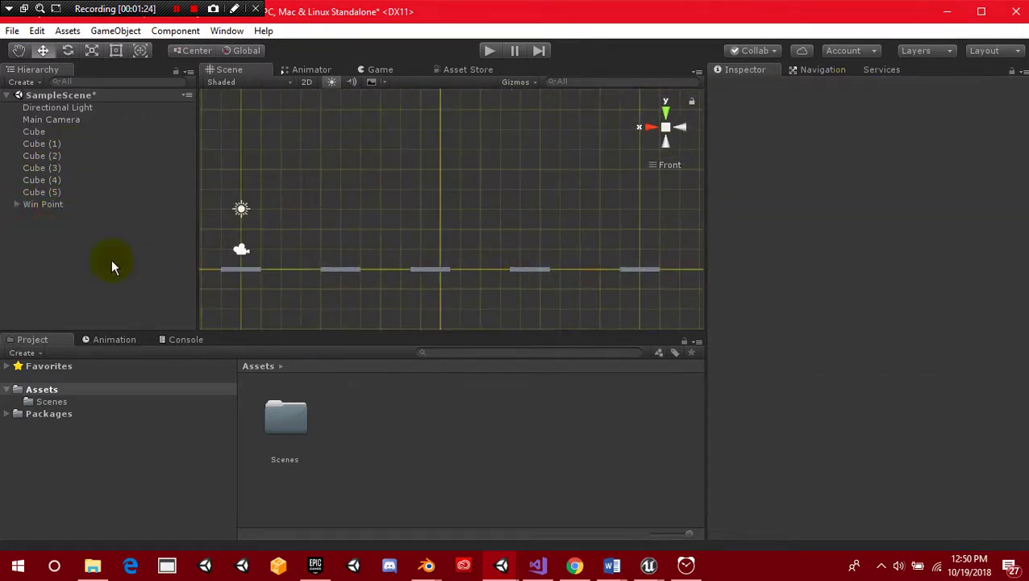
pyautogui.rightClick(65, 237)
pyautogui.moveTo(132, 379)
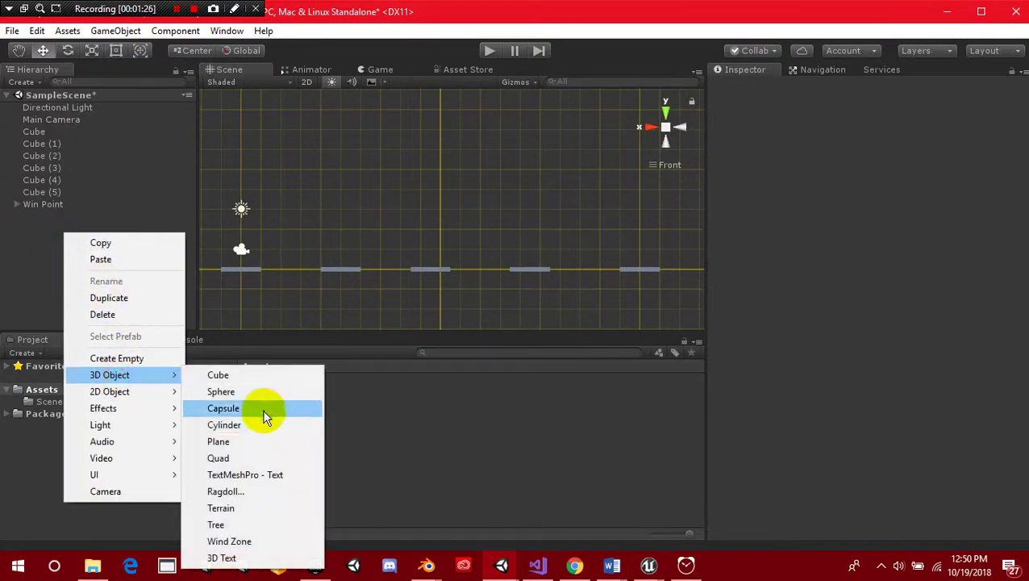
pyautogui.click(230, 408)
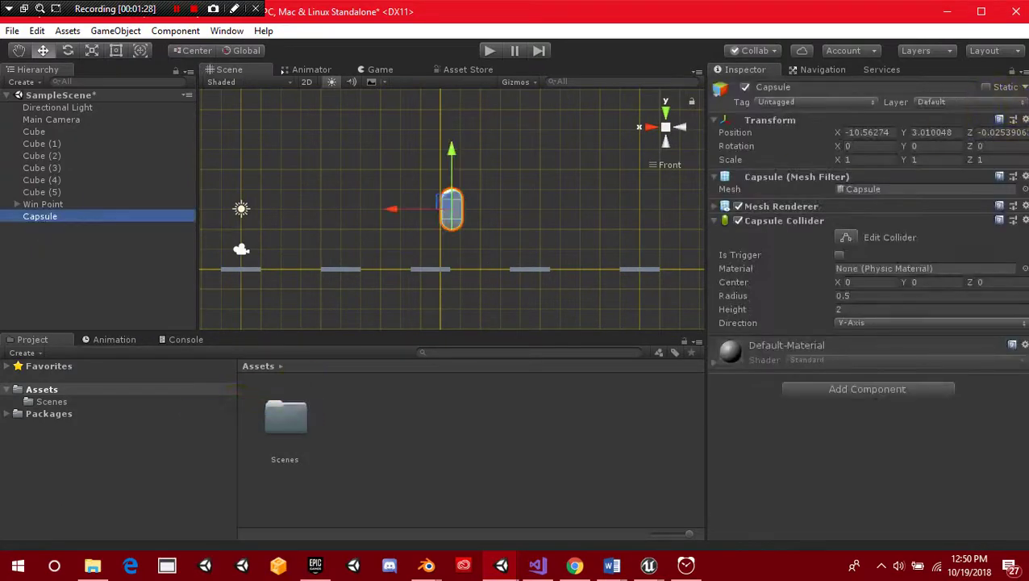
pyautogui.click(1025, 119)
pyautogui.click(1009, 146)
# Raise the capsule above the first platform to Y 2.5 and rename it Player
pyautogui.moveTo(402, 177); pyautogui.dragTo(375, 239, button='middle')
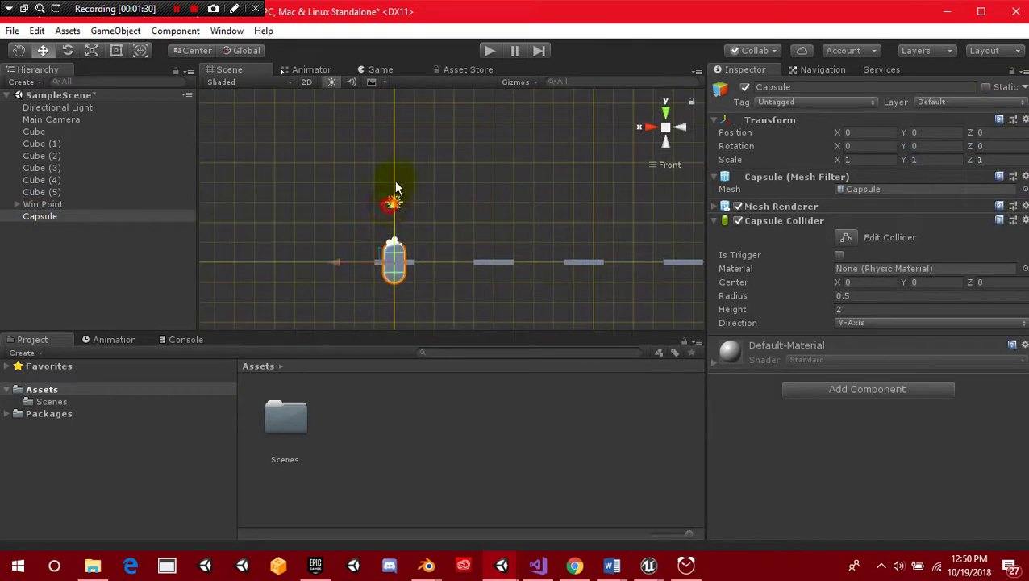
pyautogui.moveTo(395, 190); pyautogui.dragTo(396, 150)
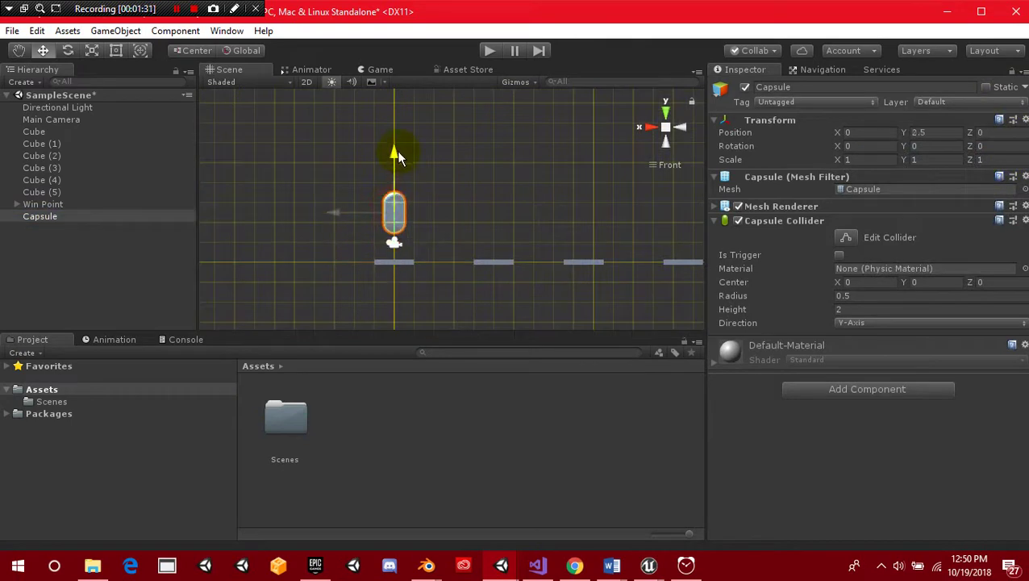
pyautogui.click(815, 89)
pyautogui.write('Player')
pyautogui.press('Return')
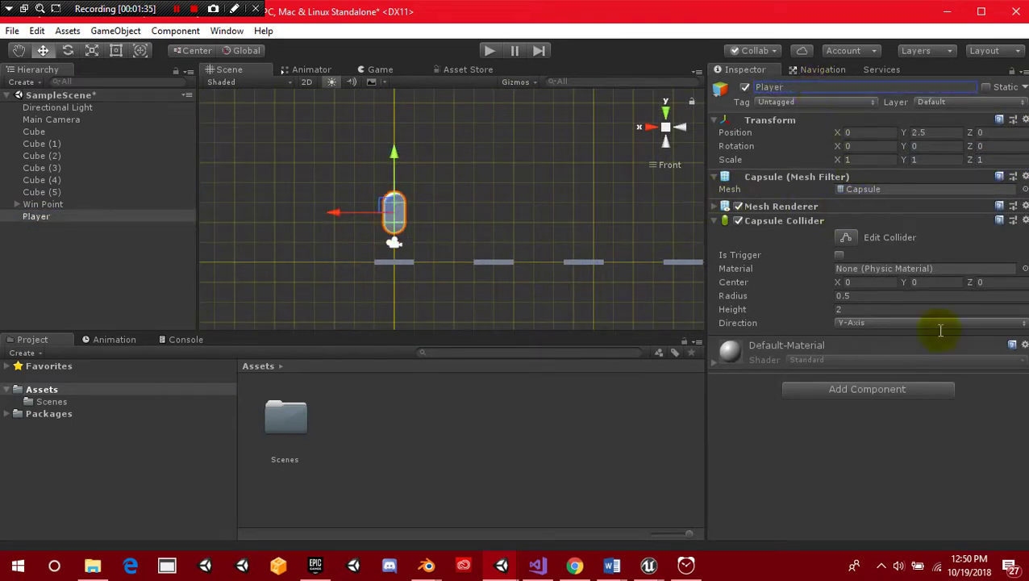
# Add a Rigidbody component to Player and freeze its rotation on the X and Z axes
pyautogui.click(851, 394)
pyautogui.press('Return')
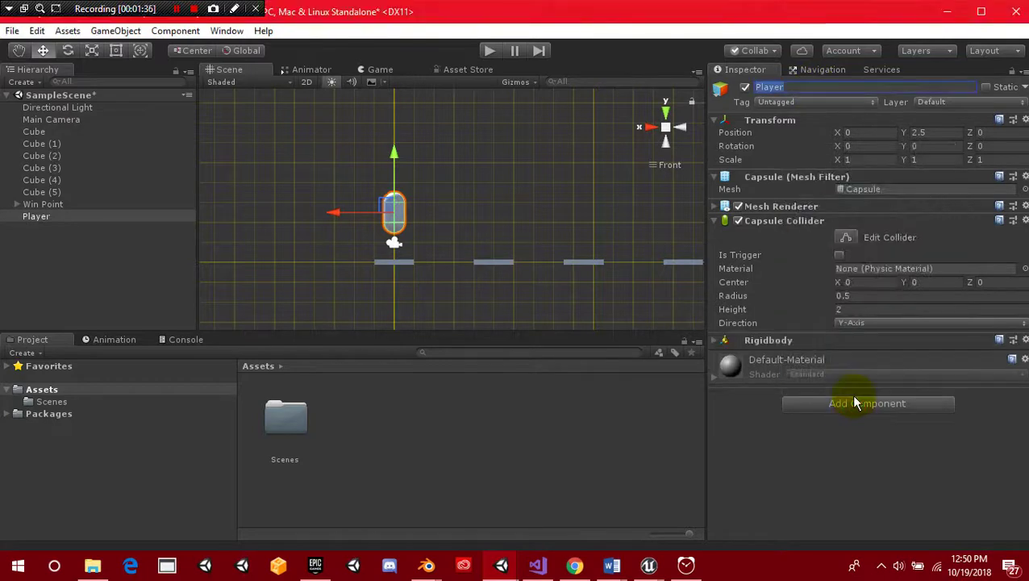
pyautogui.click(762, 340)
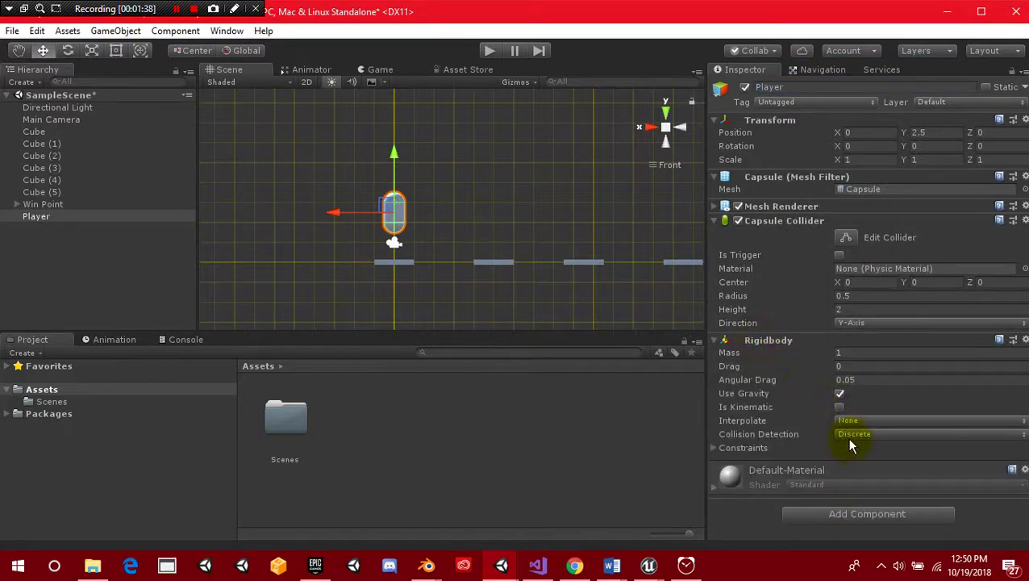
pyautogui.click(815, 450)
pyautogui.click(835, 475)
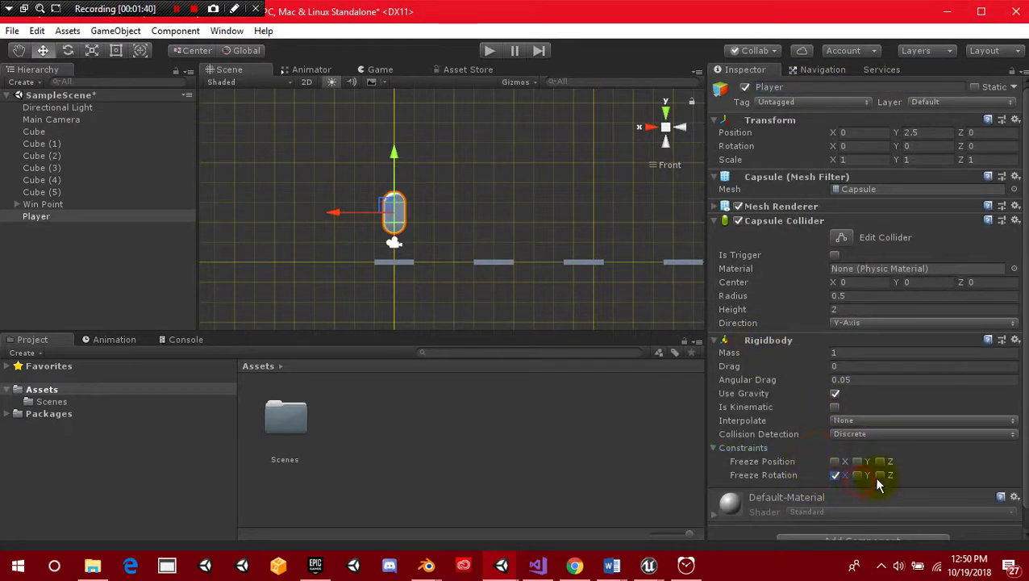
pyautogui.click(881, 475)
pyautogui.click(714, 340)
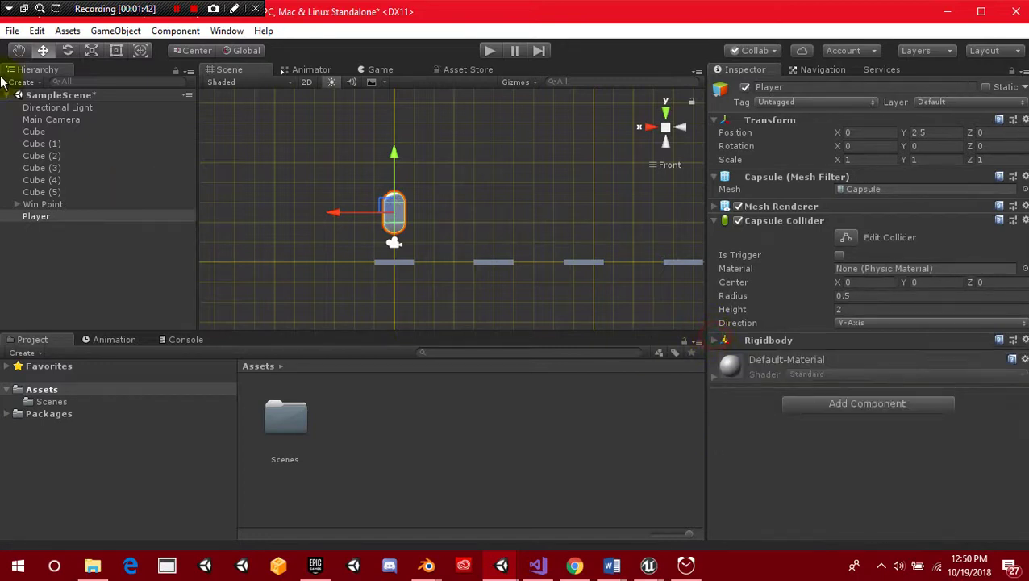
# Create a new cube at the origin and lower it beneath the first platform to Y -4
pyautogui.click(48, 233)
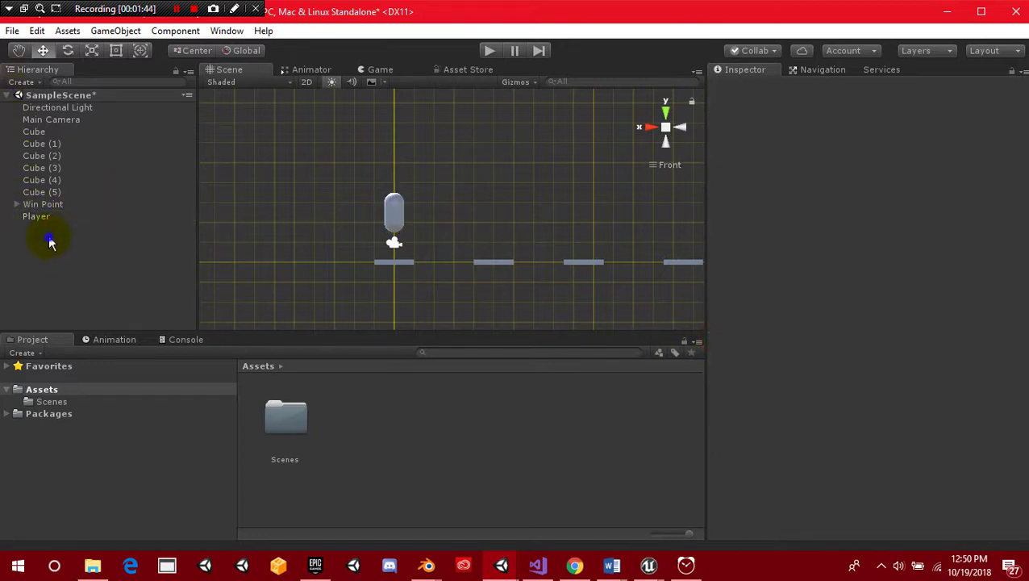
pyautogui.rightClick(48, 234)
pyautogui.moveTo(113, 377)
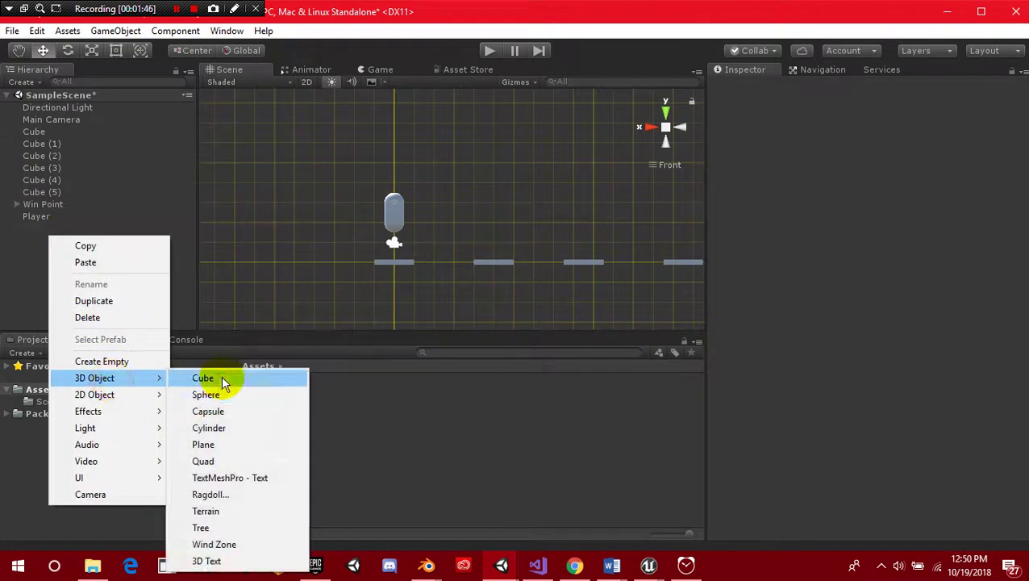
pyautogui.click(221, 377)
pyautogui.moveTo(499, 255); pyautogui.dragTo(418, 190, button='middle')
pyautogui.click(1024, 120)
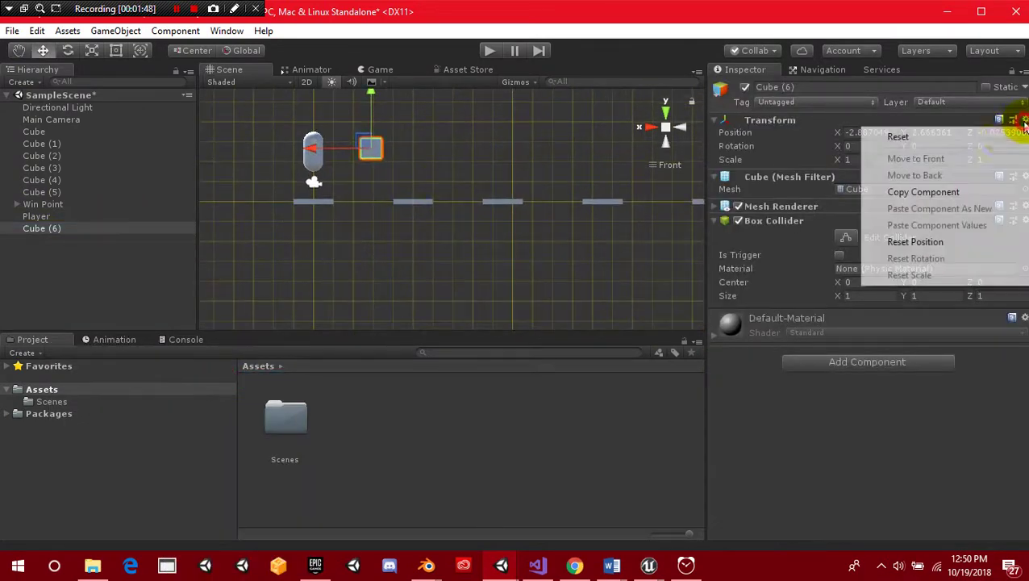
pyautogui.click(1003, 136)
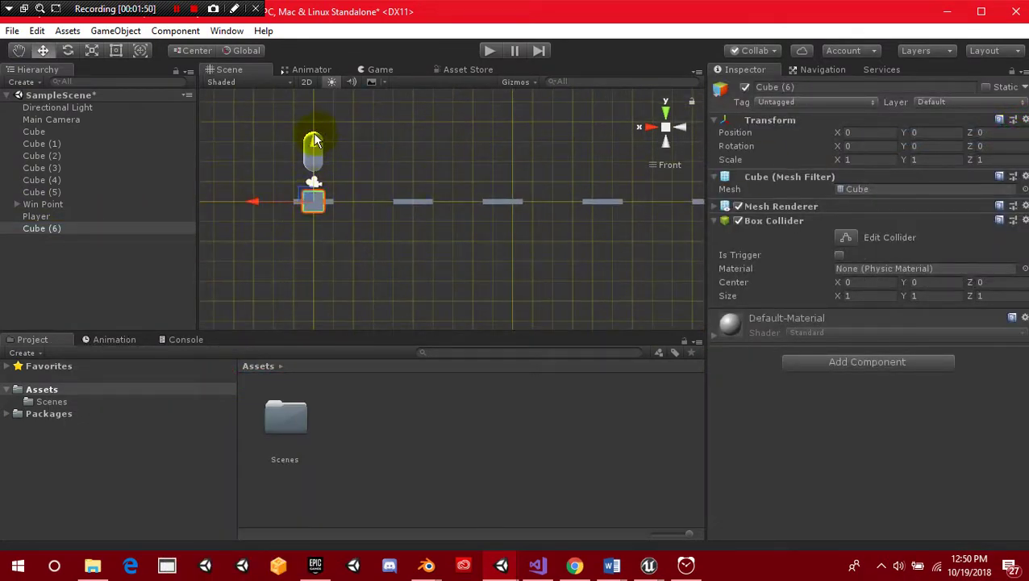
pyautogui.moveTo(313, 144); pyautogui.dragTo(324, 215)
pyautogui.moveTo(348, 228); pyautogui.dragTo(305, 191, button='middle')
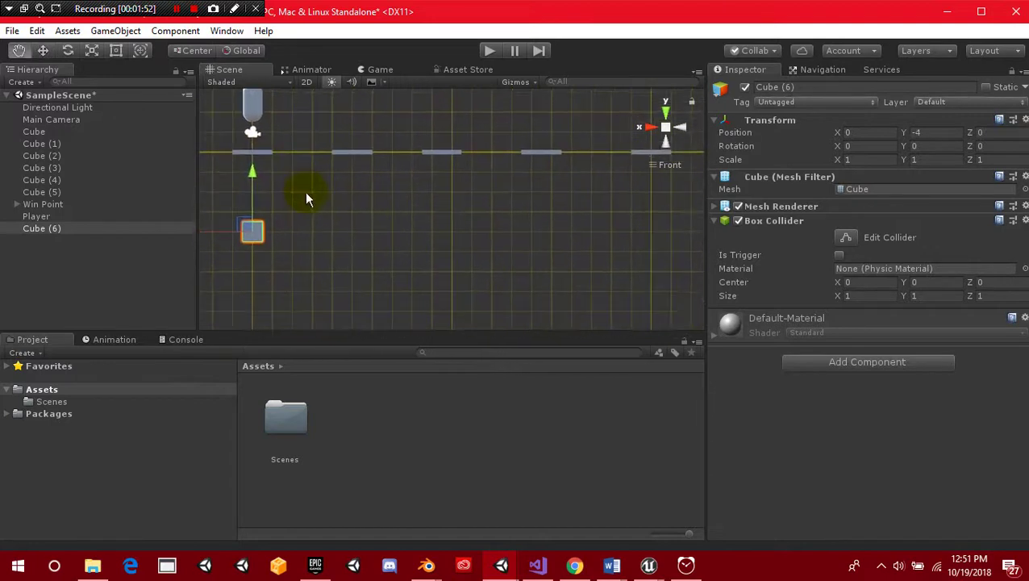
# Stretch the lowered cube under the whole platform row to a scale of about 44.2 on X and 6.9 on Y
pyautogui.scroll(-2, 304, 191)
pyautogui.press('t')
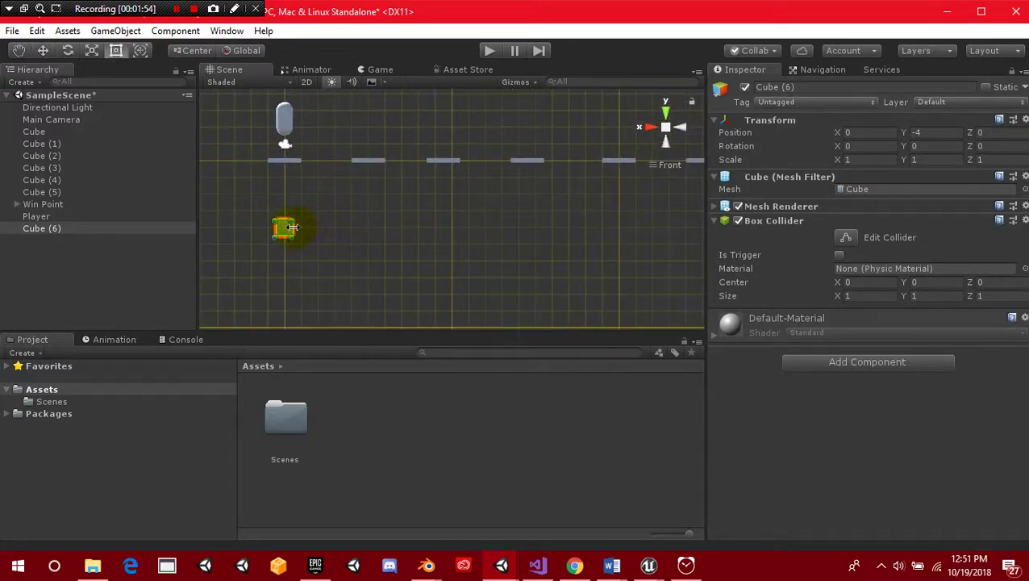
pyautogui.moveTo(294, 227); pyautogui.dragTo(659, 270)
pyautogui.moveTo(584, 259); pyautogui.dragTo(361, 224, button='middle')
pyautogui.moveTo(436, 198); pyautogui.dragTo(619, 220)
pyautogui.moveTo(619, 220); pyautogui.dragTo(669, 230, button='middle')
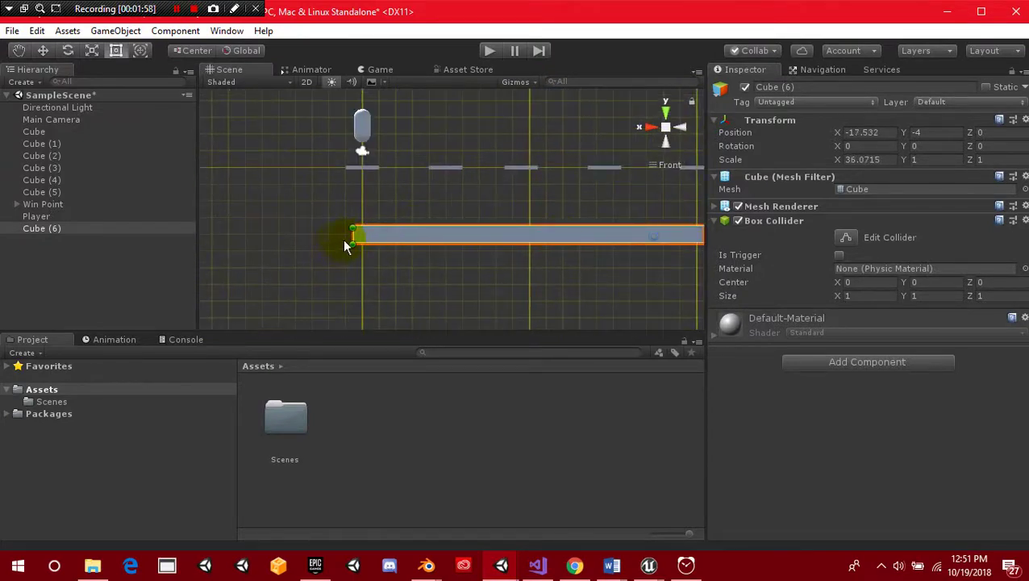
pyautogui.moveTo(349, 236); pyautogui.dragTo(216, 234)
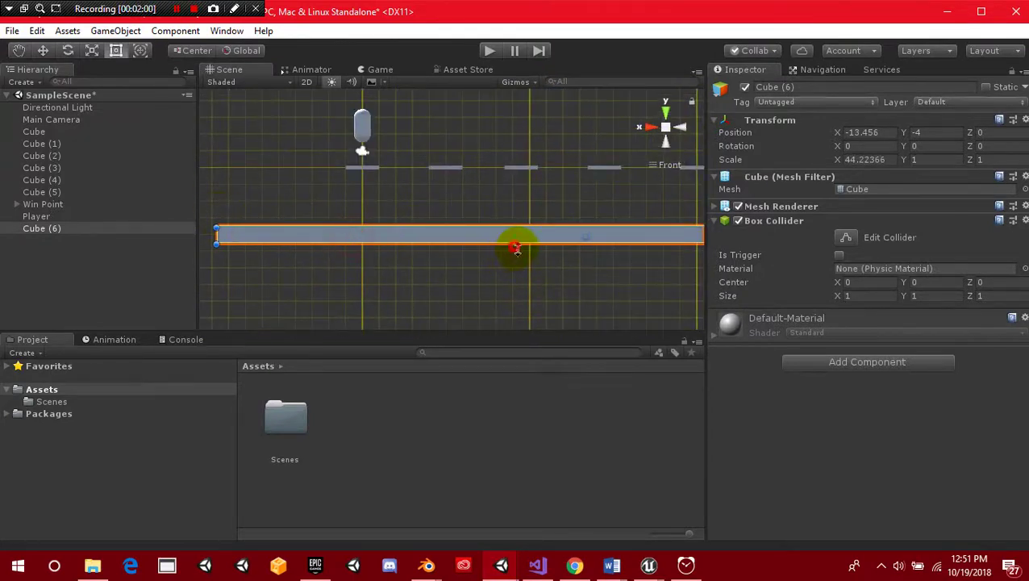
pyautogui.moveTo(517, 249); pyautogui.dragTo(546, 347)
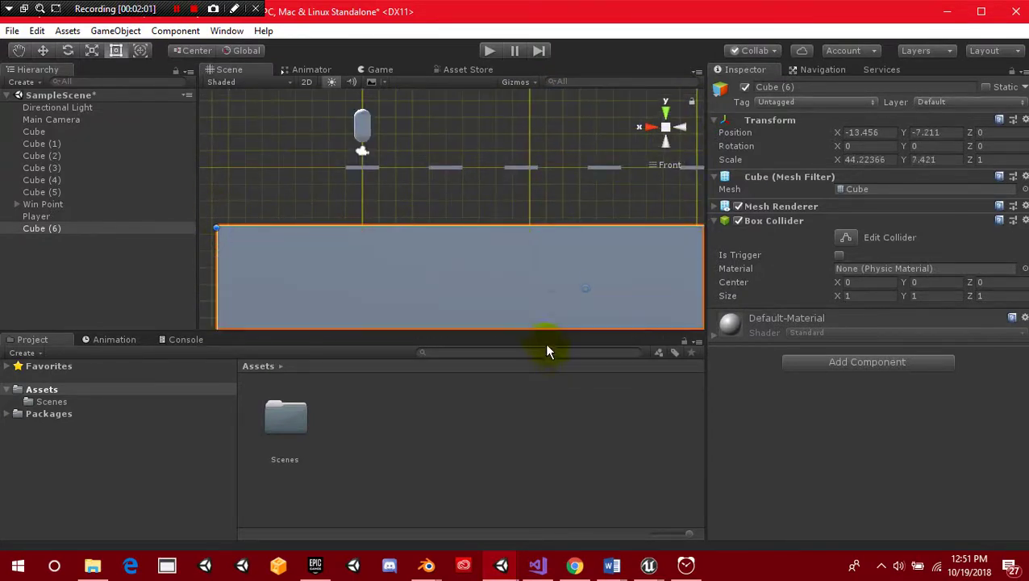
# Widen the large lower cube by setting its Z scale to 20
pyautogui.click(646, 129)
pyautogui.click(1006, 162)
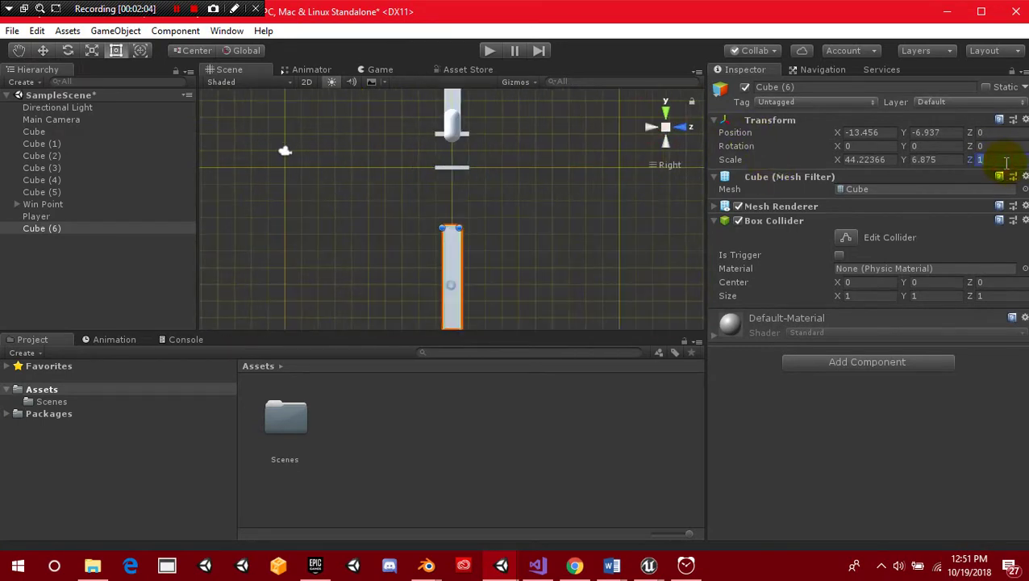
pyautogui.write('20')
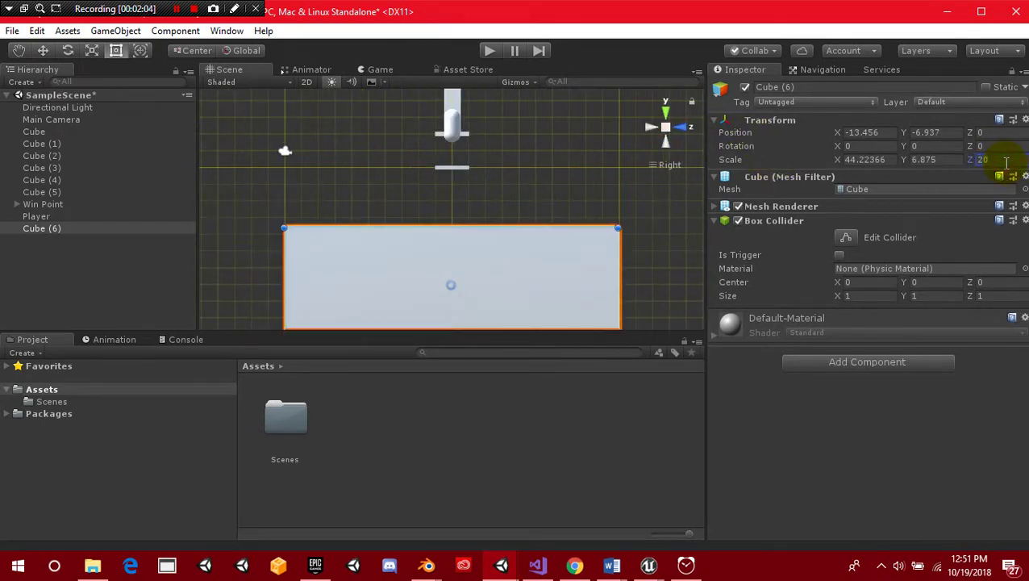
# Make the large lower cube's box collider a trigger and disable its mesh renderer
pyautogui.click(840, 256)
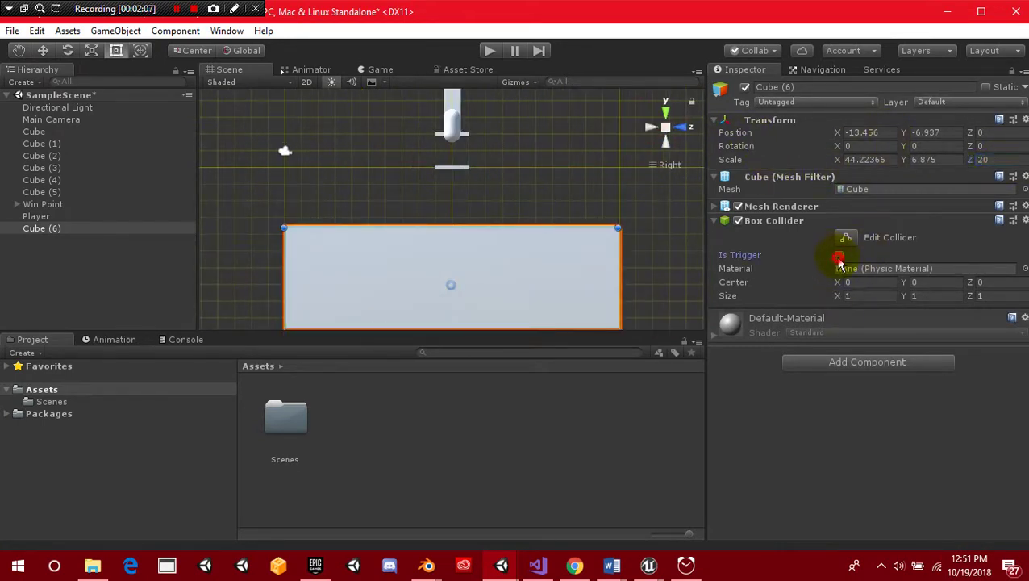
pyautogui.click(738, 207)
pyautogui.click(714, 221)
pyautogui.click(714, 206)
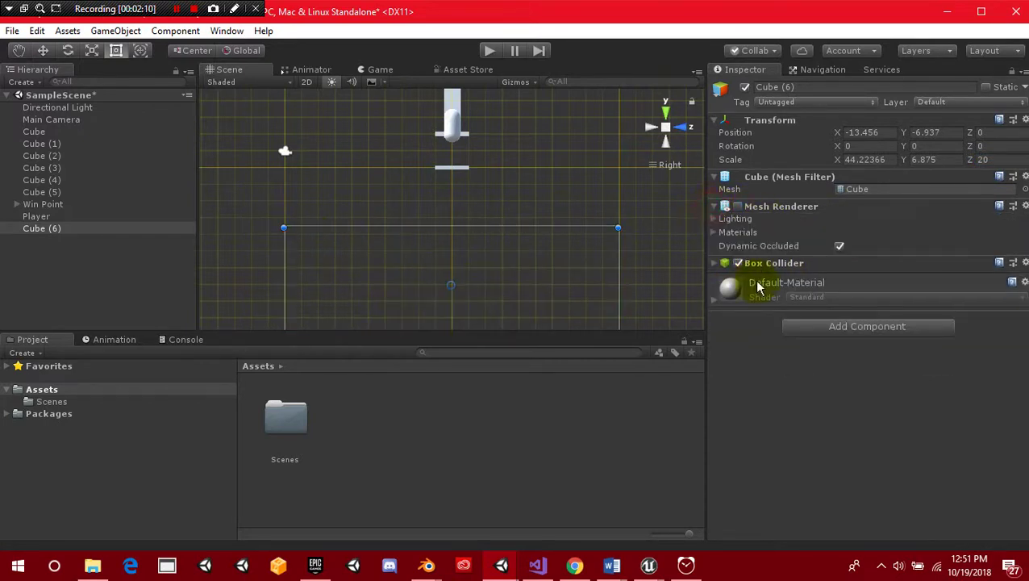
# Make the Win Point's box collider a trigger
pyautogui.click(42, 204)
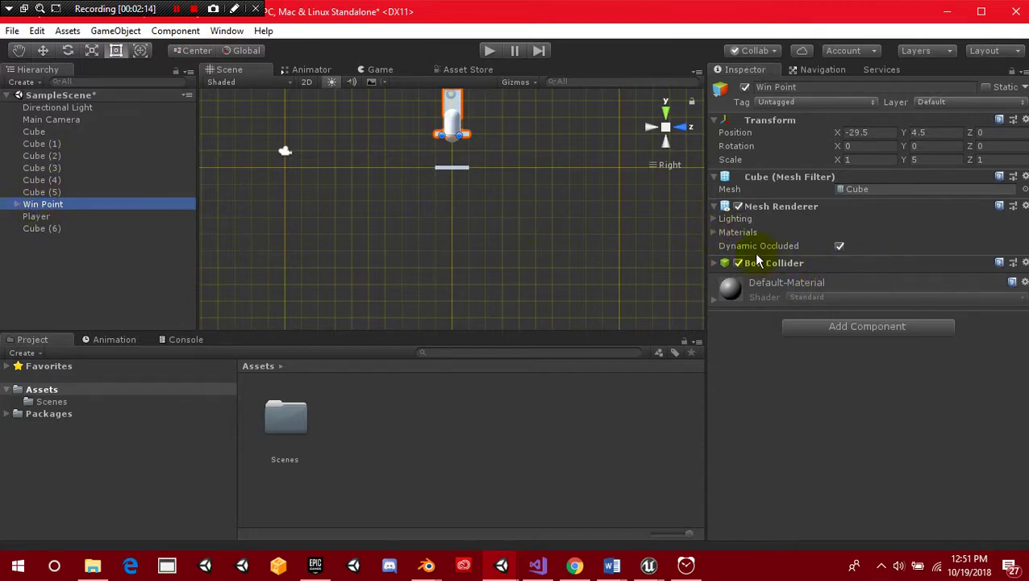
pyautogui.click(716, 263)
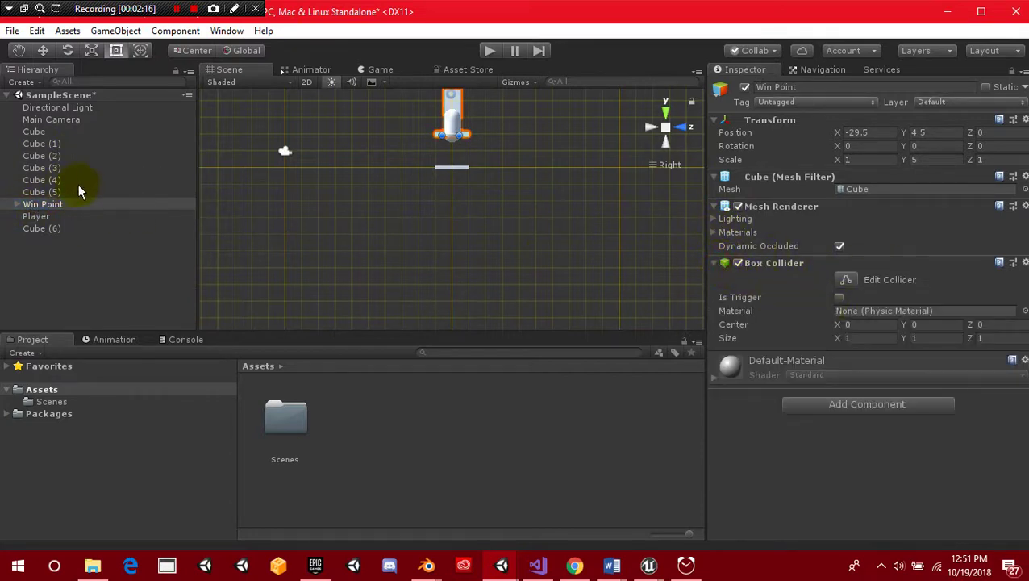
pyautogui.click(840, 298)
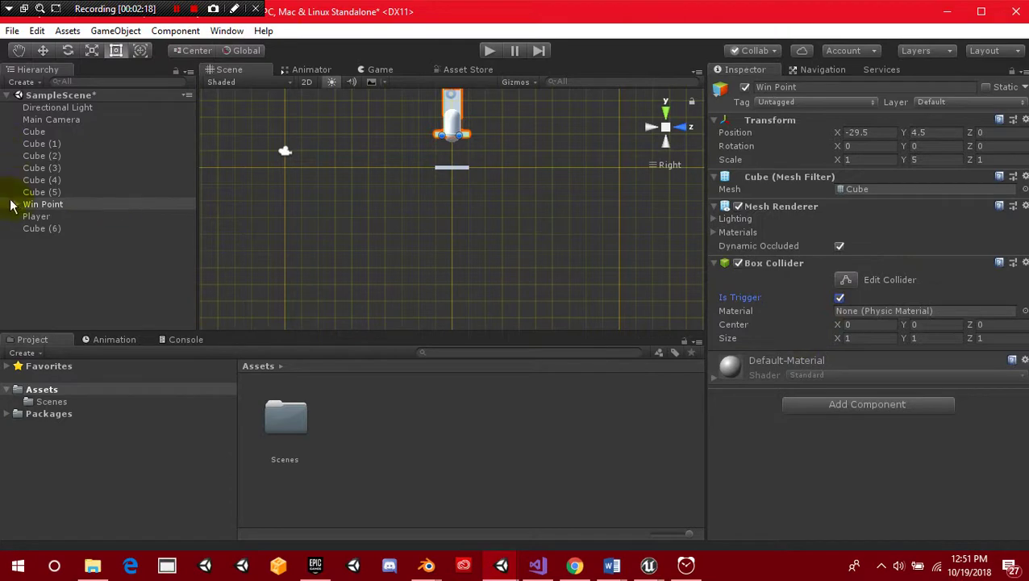
# Rename the large invisible cube Reset Cube
pyautogui.click(43, 235)
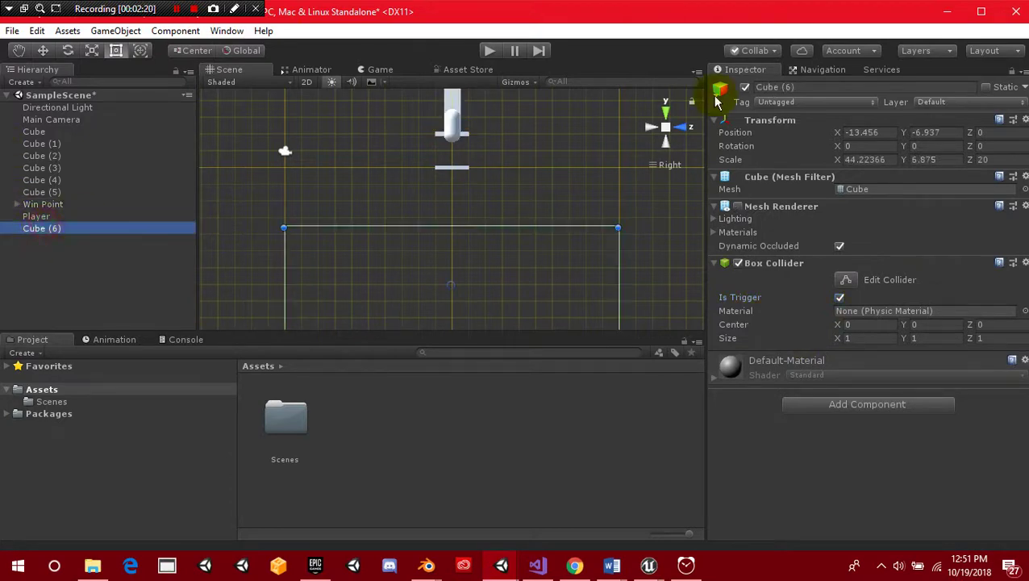
pyautogui.click(779, 89)
pyautogui.write('Rel')
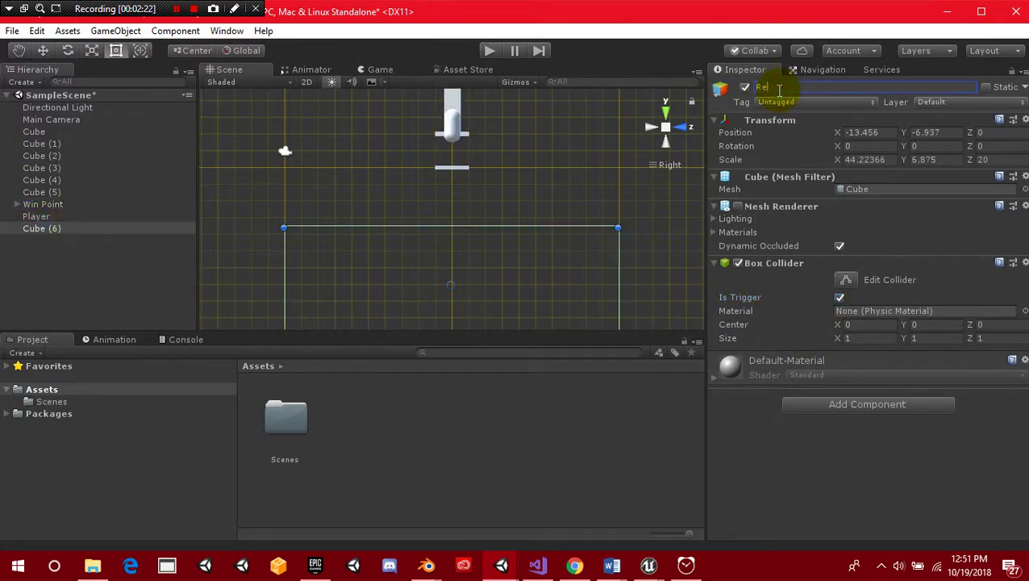
pyautogui.write('et Cube')
pyautogui.press('Return')
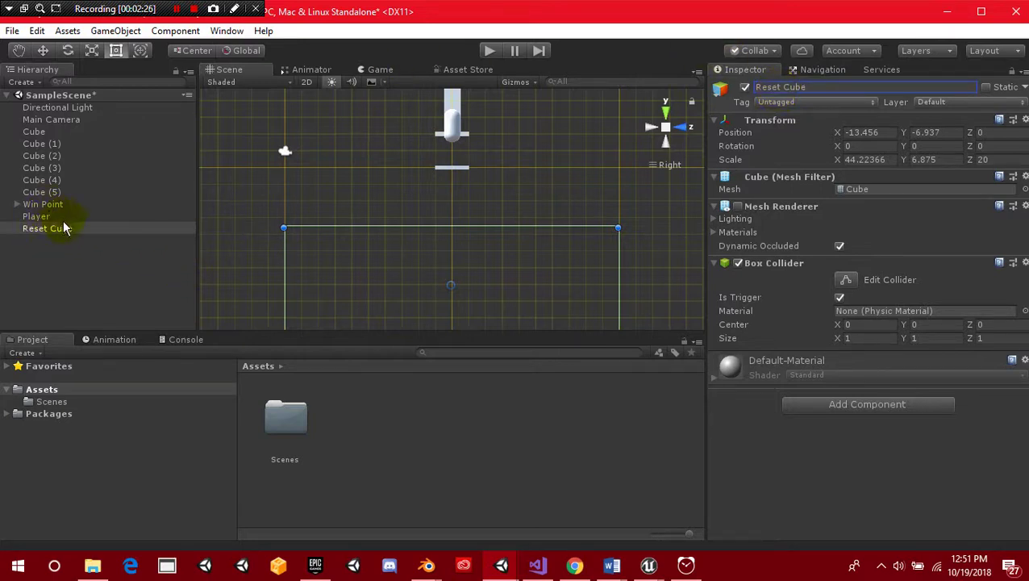
# Create a C# script named Player in the Assets folder and open it in Visual Studio
pyautogui.click(685, 127)
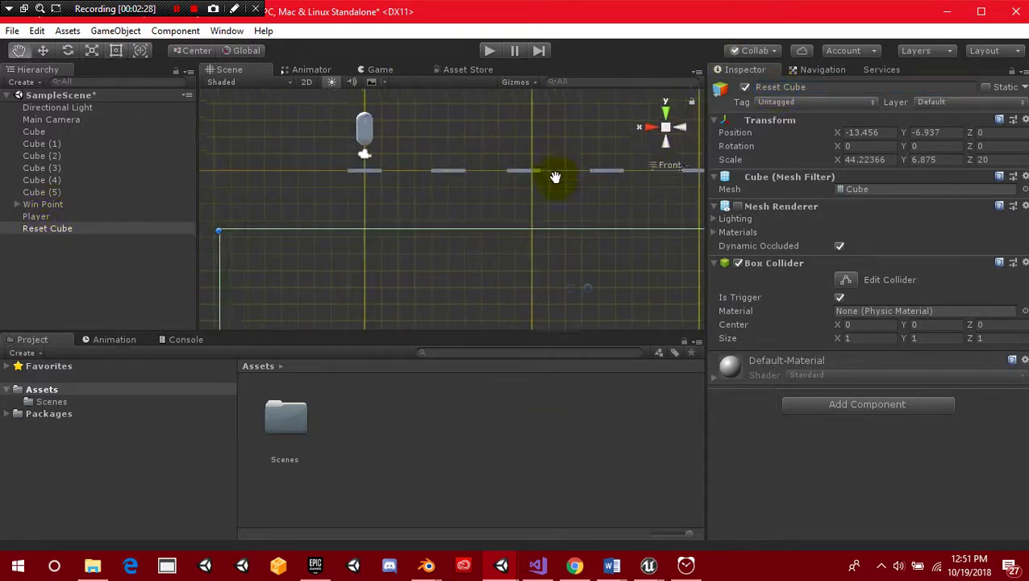
pyautogui.click(397, 418)
pyautogui.rightClick(396, 418)
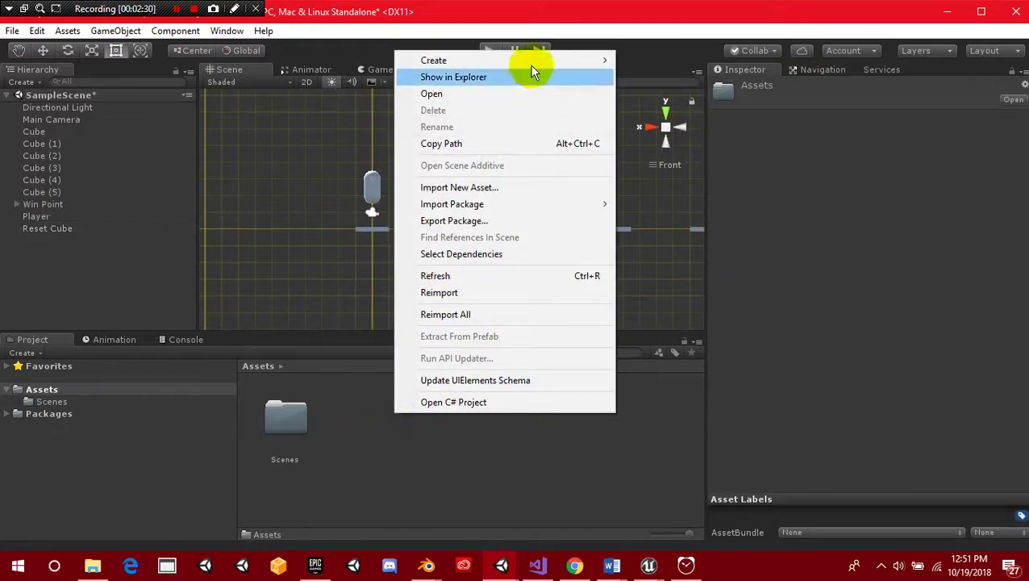
pyautogui.moveTo(564, 60)
pyautogui.click(643, 69)
pyautogui.write('Pla')
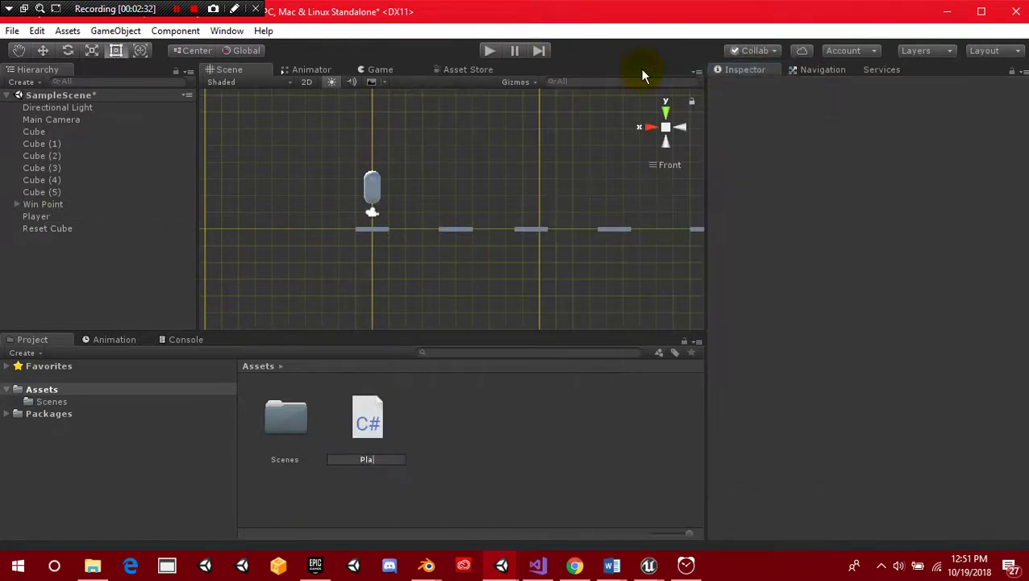
pyautogui.press('Return')
pyautogui.press('Return')
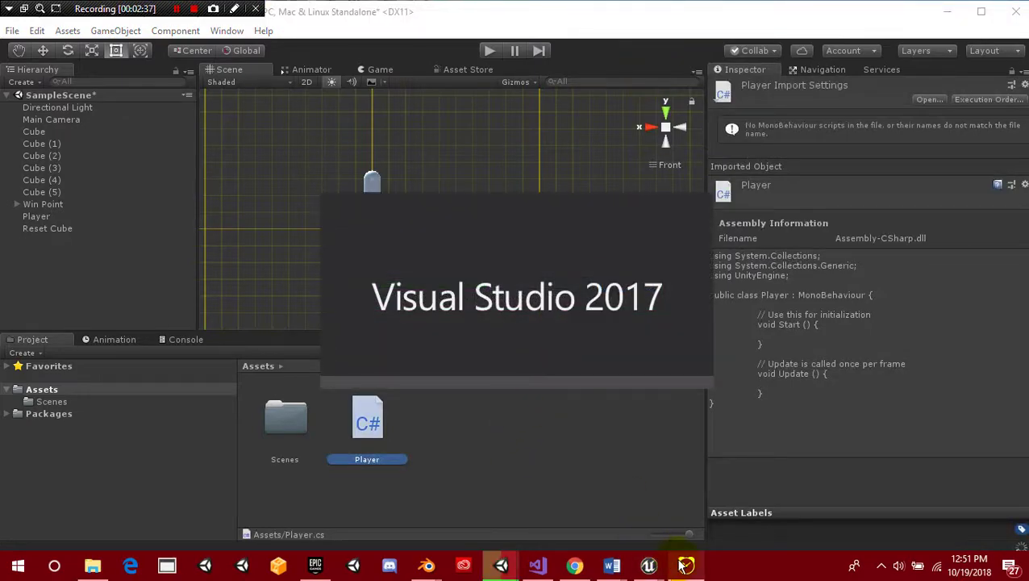
pyautogui.moveTo(685, 564)
pyautogui.moveTo(691, 528)
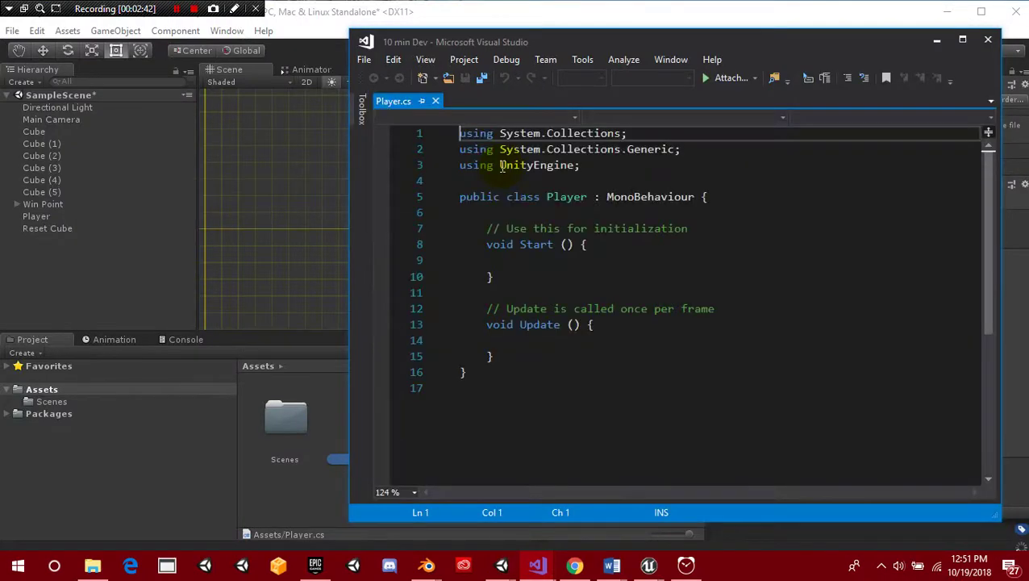
# Declare a public float variable named speed at the start of the Player class
pyautogui.click(549, 216)
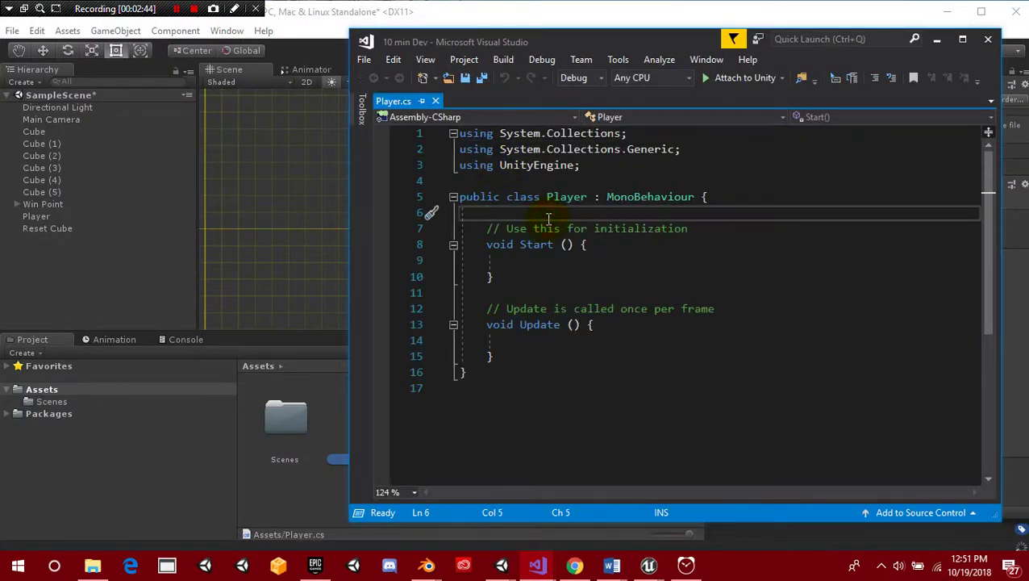
pyautogui.press('Return')
pyautogui.write('public flo')
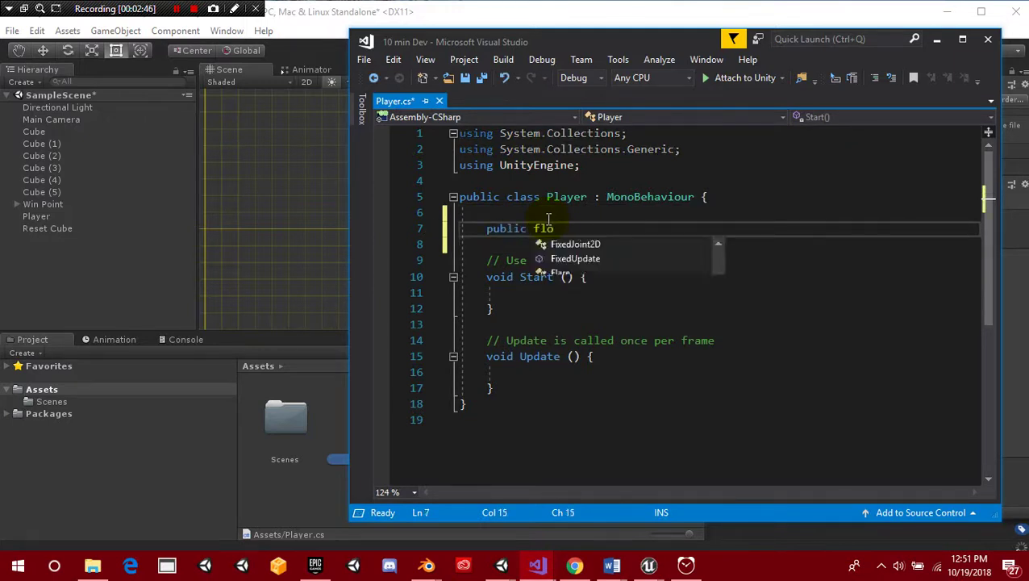
pyautogui.write('at speed;')
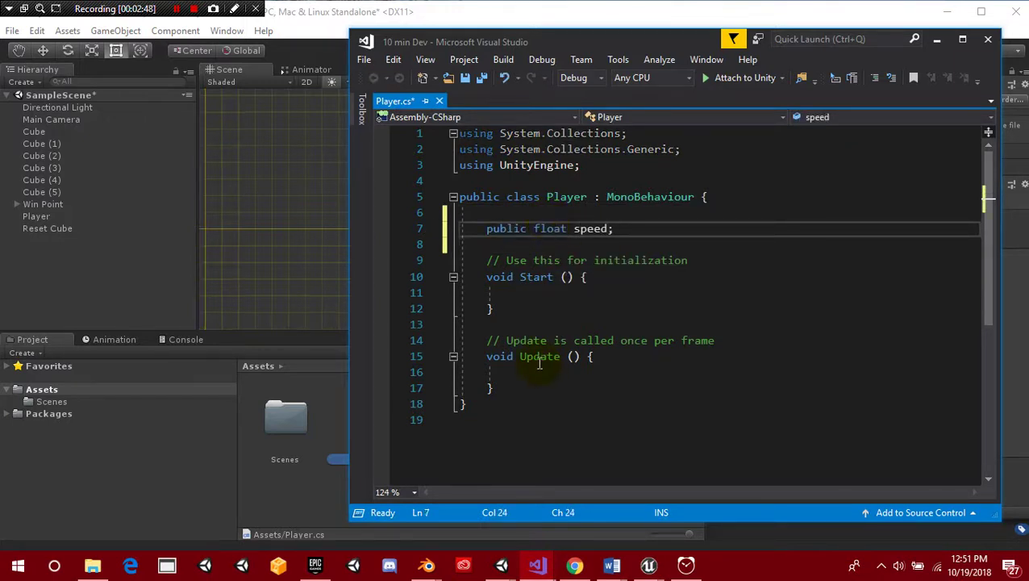
# In Update, add var x = Input.GetAxis("Horizontal") * speed * Time.deltaTime; and save the script
pyautogui.click(543, 376)
pyautogui.write('var ')
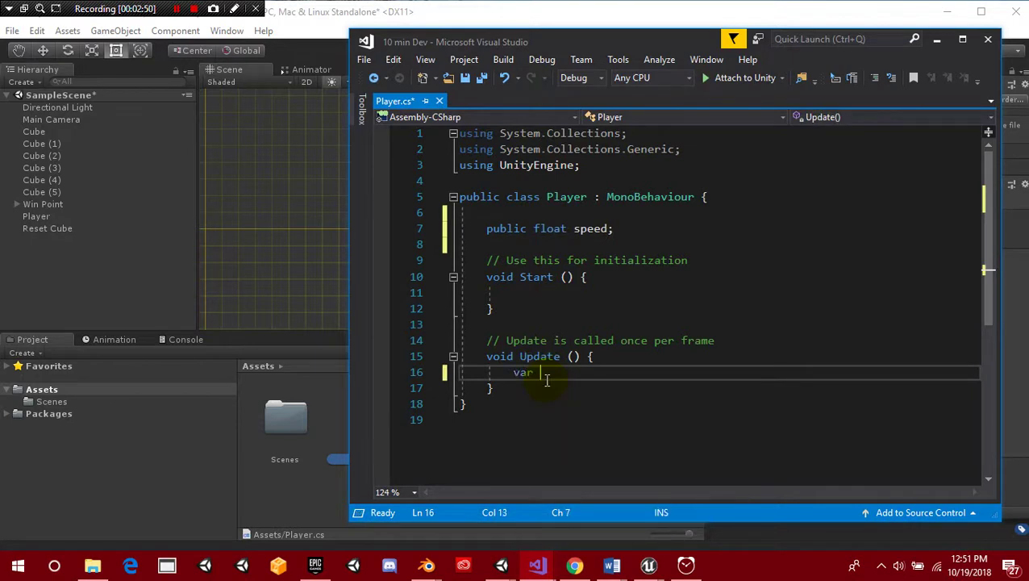
pyautogui.write(' x = Input.GetA')
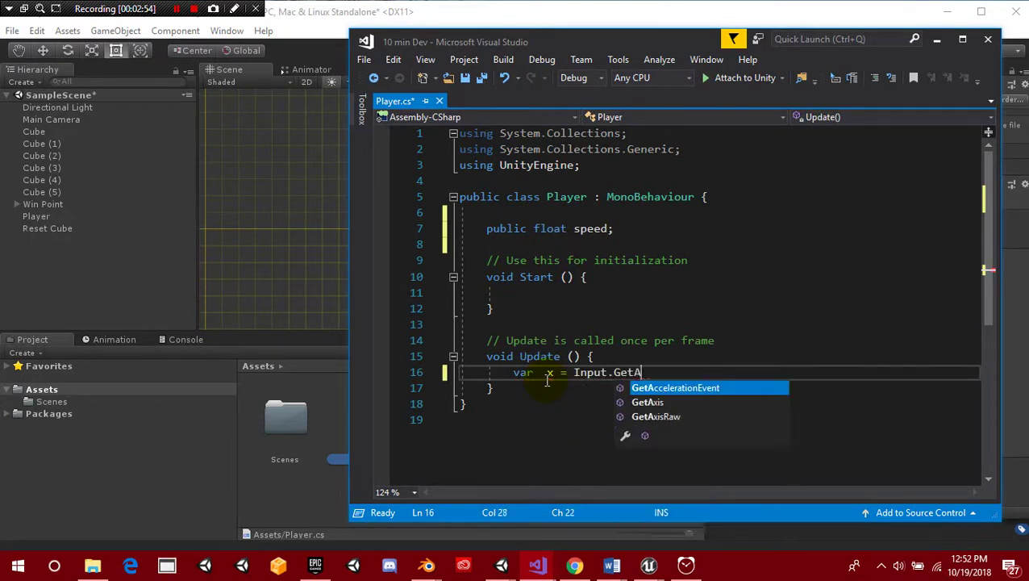
pyautogui.write('xis("')
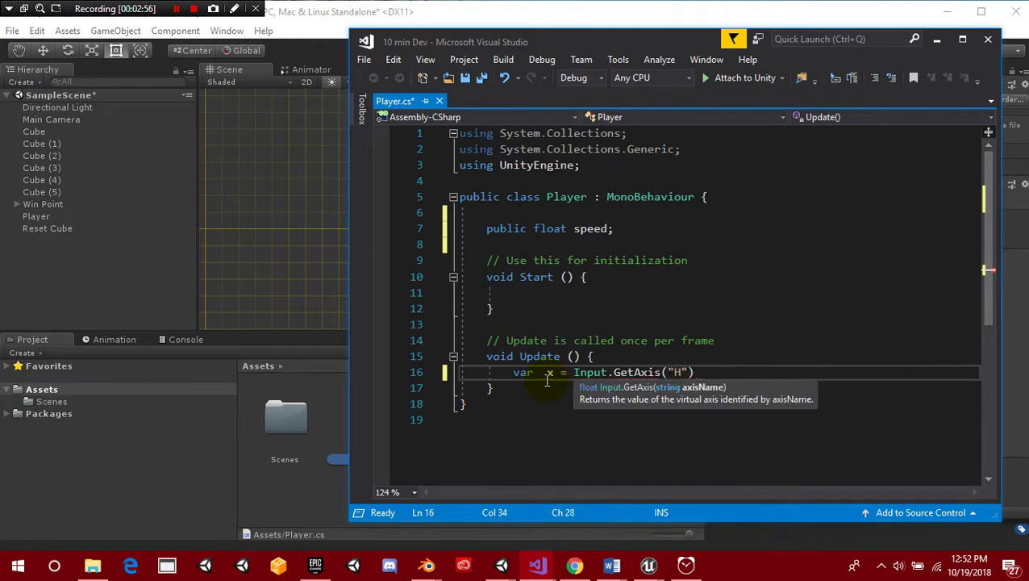
pyautogui.write('Horizontal") * s')
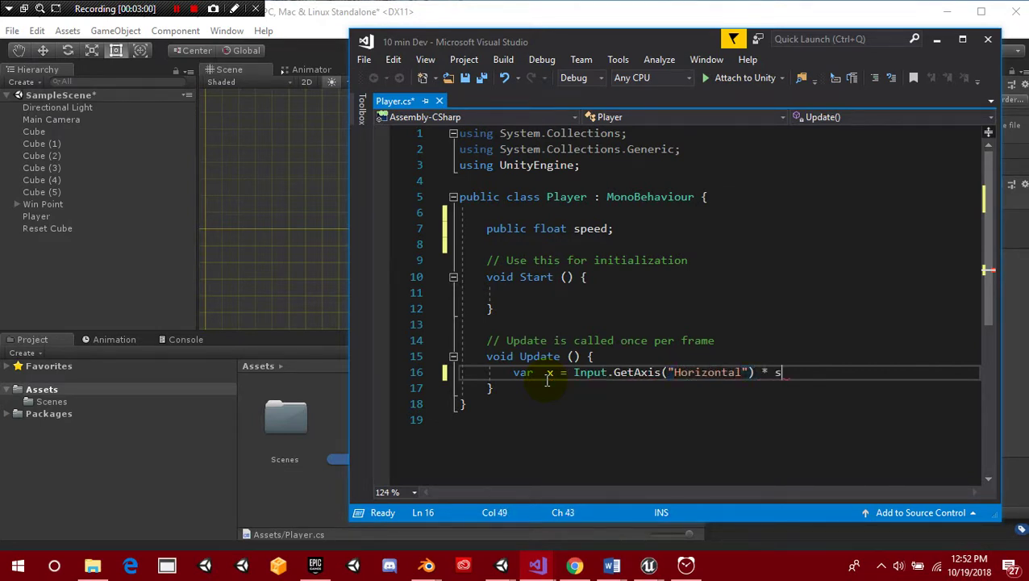
pyautogui.write('peed * Time.deltaTime')
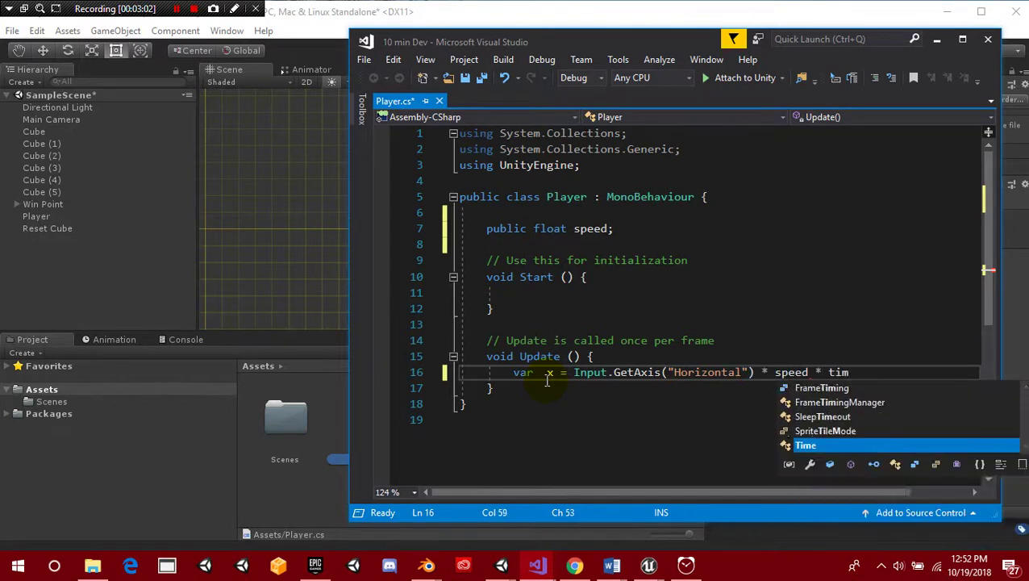
pyautogui.write(';')
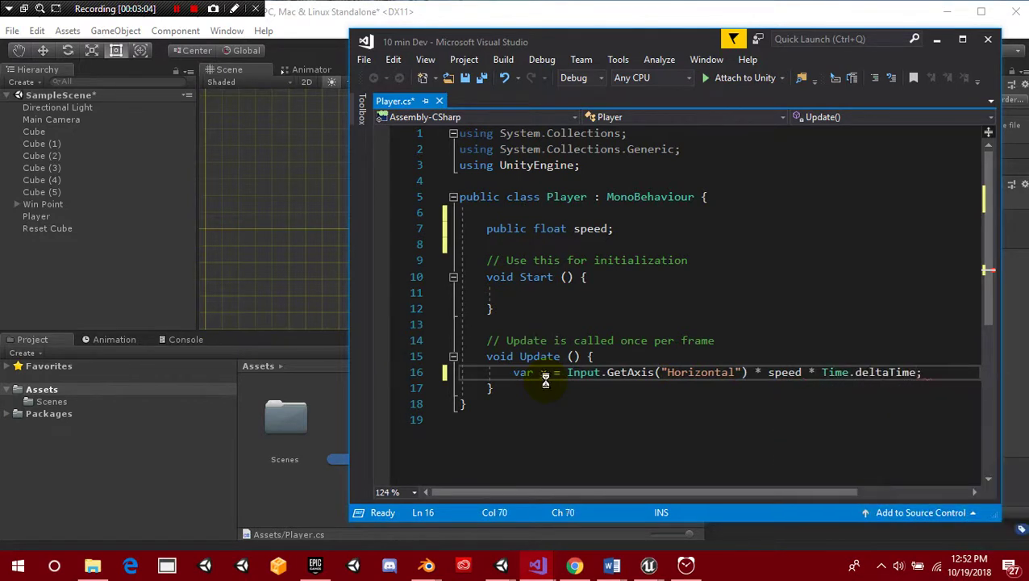
pyautogui.hotkey('ctrl', 's')
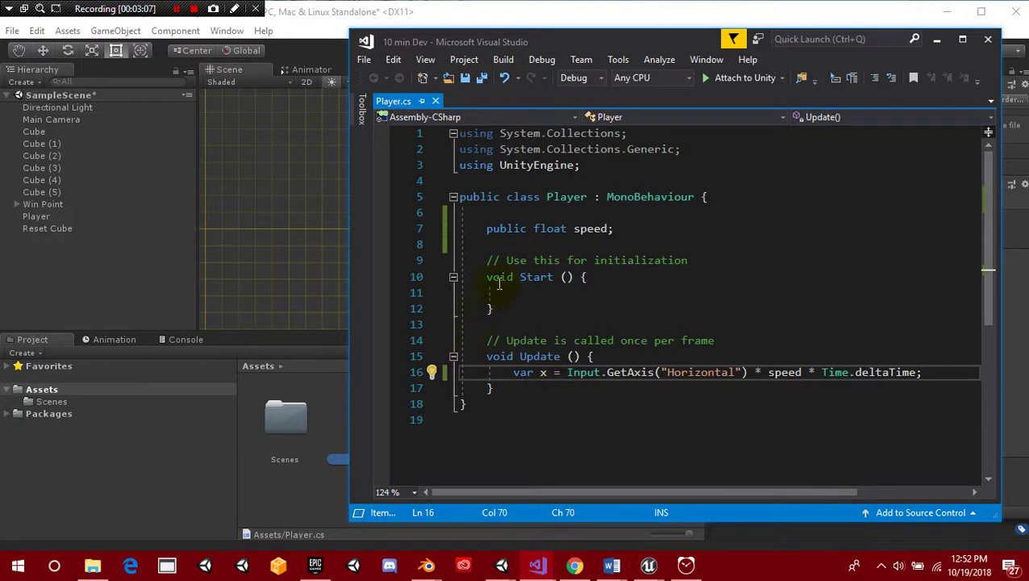
# Below the x variable in Update, add transform.Translate(x, 0, 0); and save the script
pyautogui.press('Return')
pyautogui.write('tra')
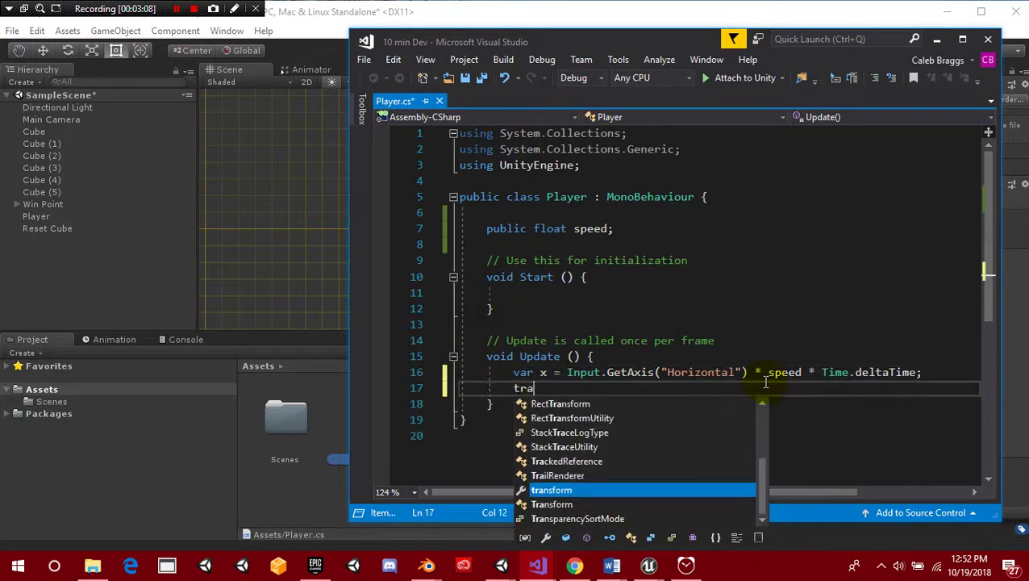
pyautogui.write('nsform.transform')
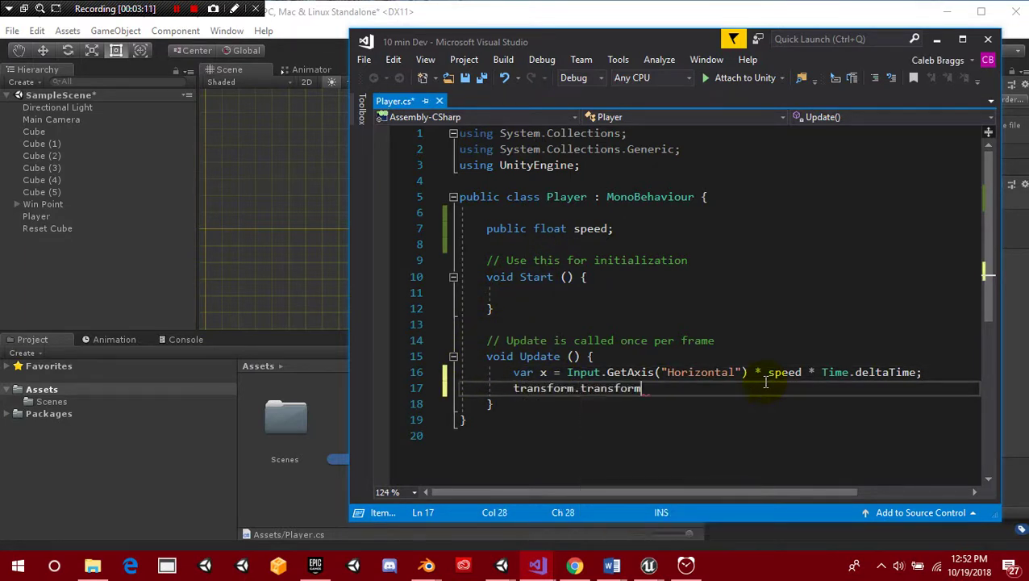
pyautogui.press('BackSpace')
pyautogui.press('BackSpace')
pyautogui.press('BackSpace')
pyautogui.press('BackSpace')
pyautogui.press('BackSpace')
pyautogui.press('BackSpace')
pyautogui.write('Translate')
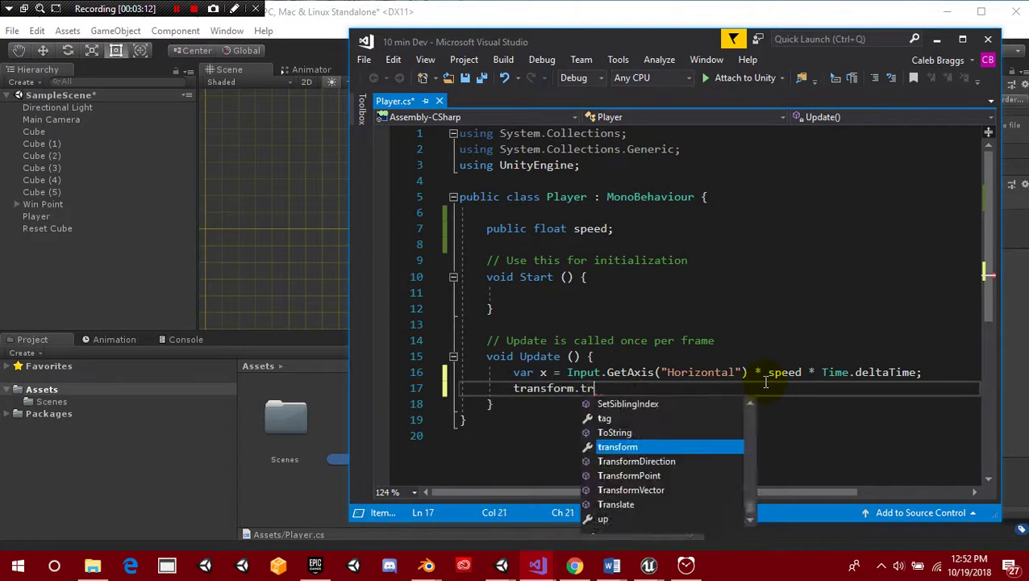
pyautogui.press('Tab')
pyautogui.write('(')
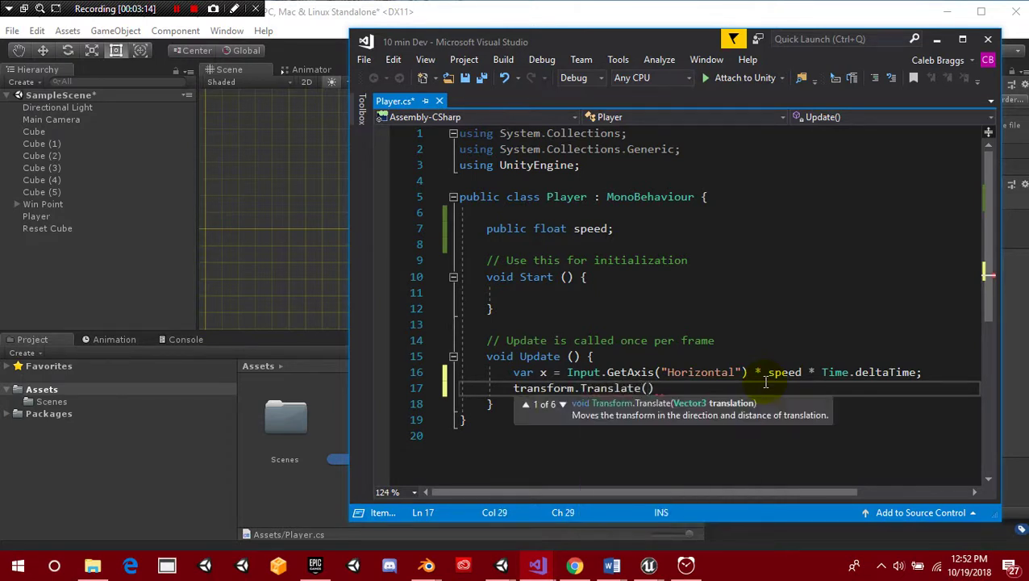
pyautogui.write('x, 0, ')
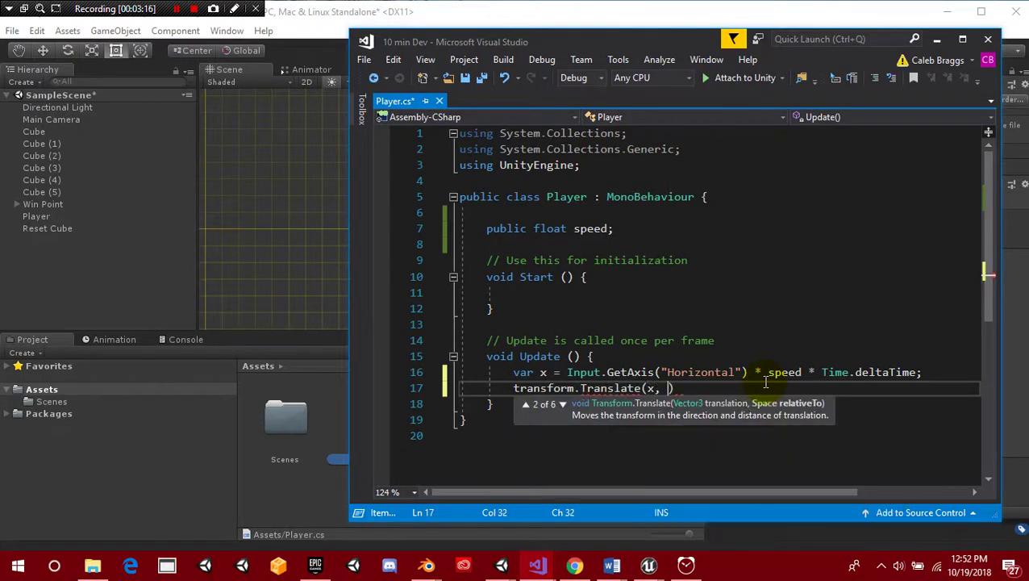
pyautogui.write('0);')
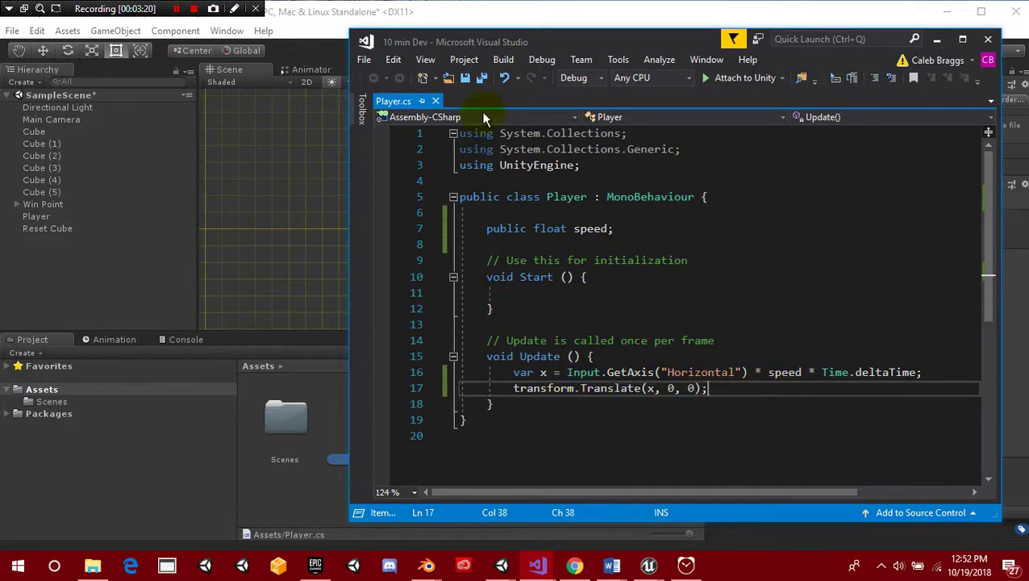
# Switch back to Unity, attach the Player script to the Player object and set its speed to 5
pyautogui.click(400, 9)
pyautogui.click(77, 216)
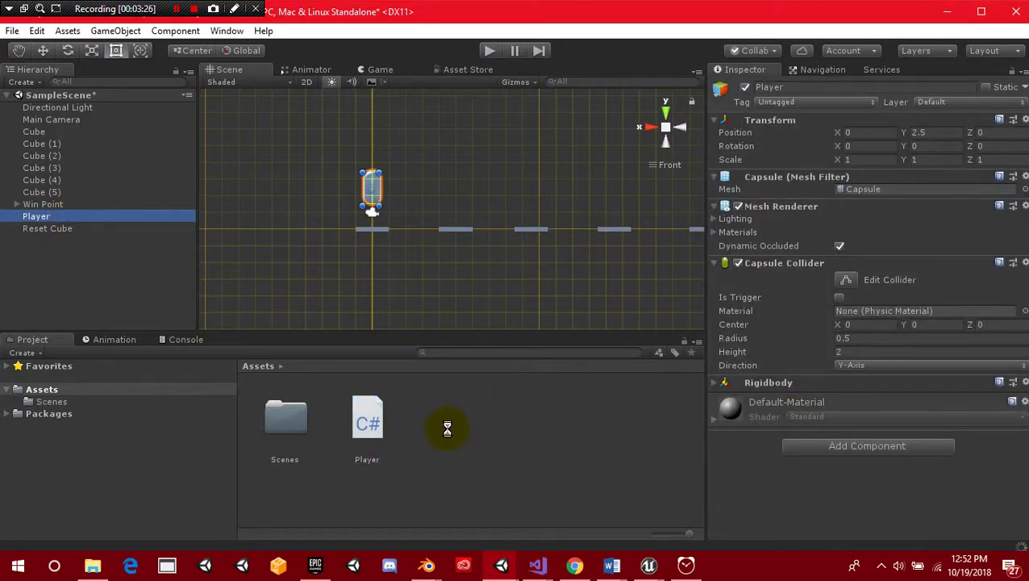
pyautogui.moveTo(368, 421); pyautogui.dragTo(828, 458)
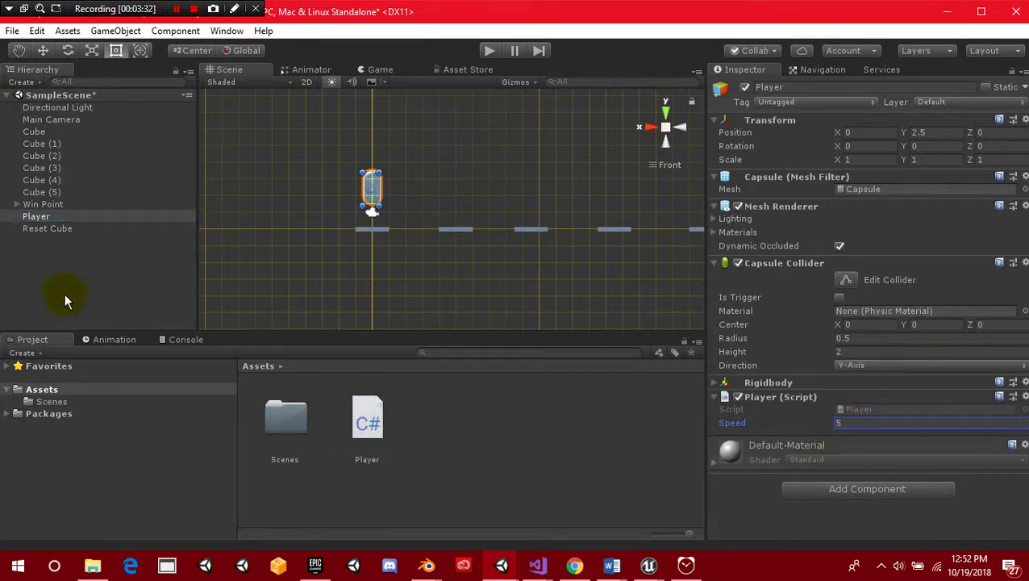
# Create a C# script named Reset in the Assets folder and open it in Visual Studio
pyautogui.rightClick(490, 414)
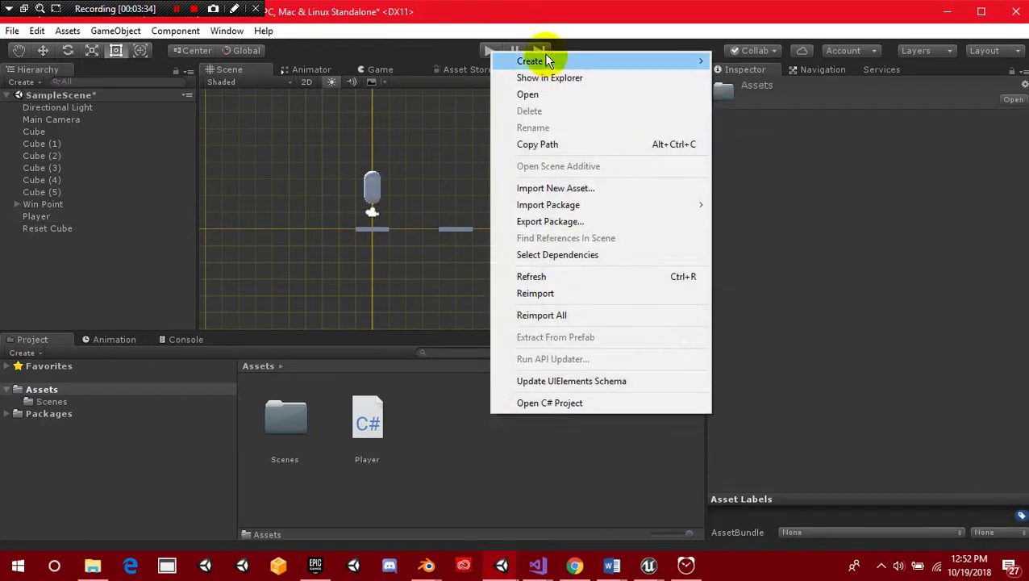
pyautogui.moveTo(546, 55)
pyautogui.click(753, 68)
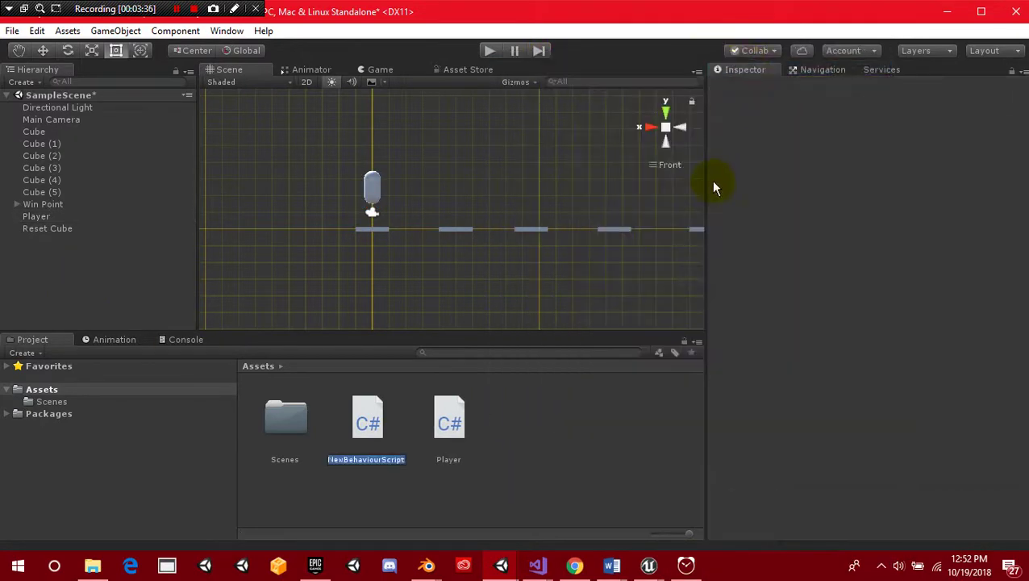
pyautogui.write('Reset')
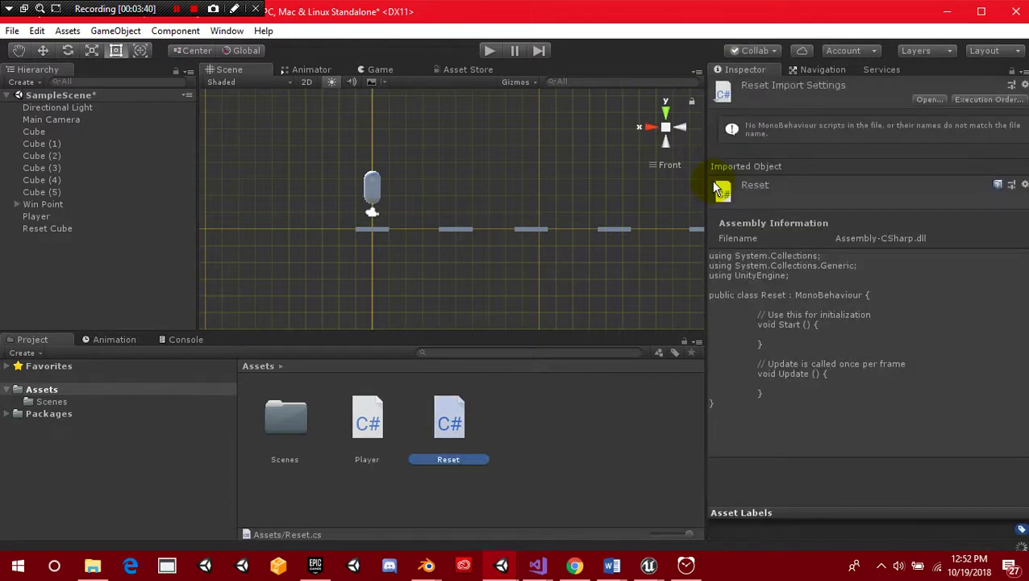
pyautogui.doubleClick(452, 440)
# Replace the default Start and Update methods in the Reset class with a public Transform variable named resetPos
pyautogui.click(537, 215)
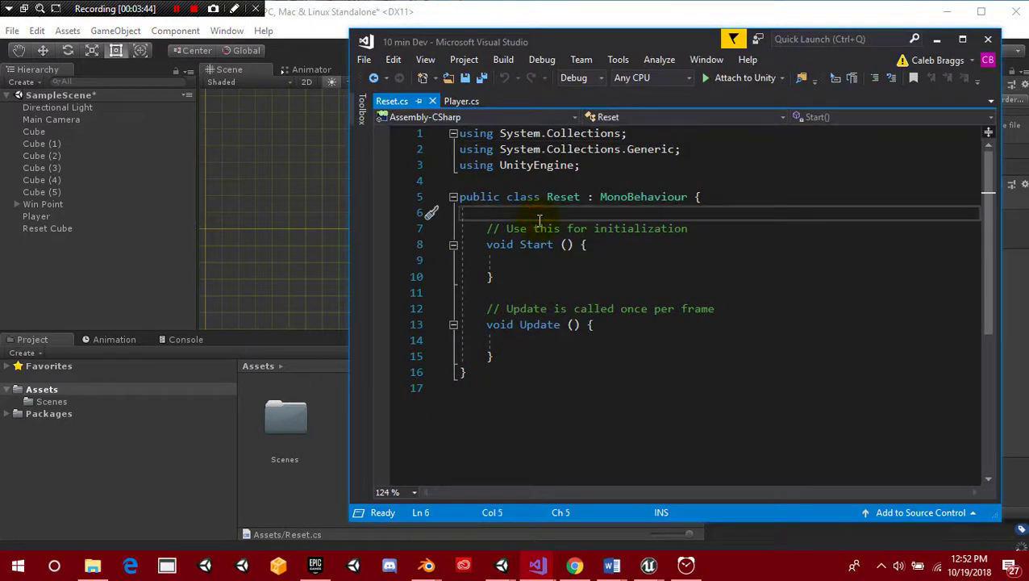
pyautogui.moveTo(493, 356); pyautogui.dragTo(487, 230)
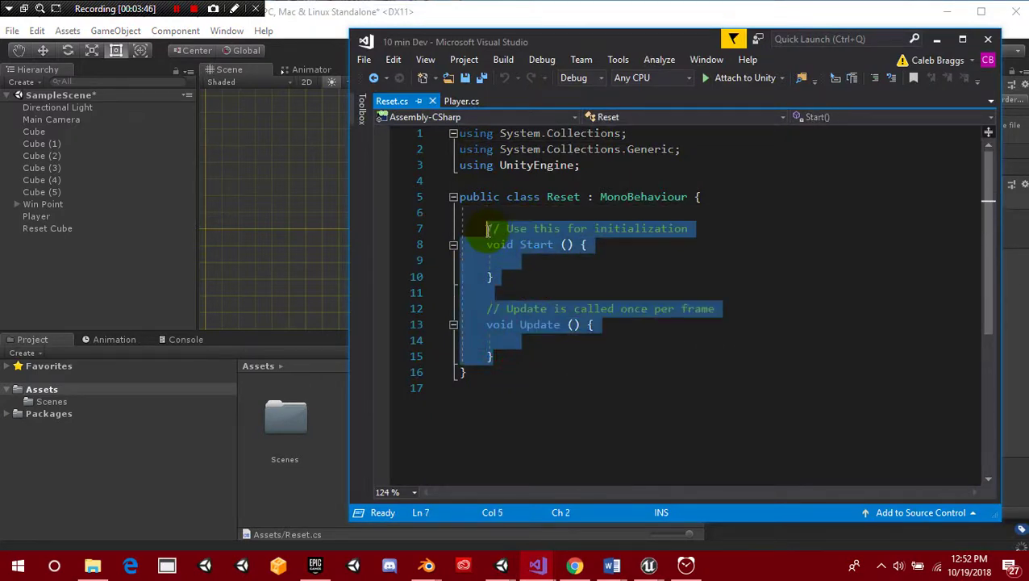
pyautogui.press('BackSpace')
pyautogui.write('public Transform ')
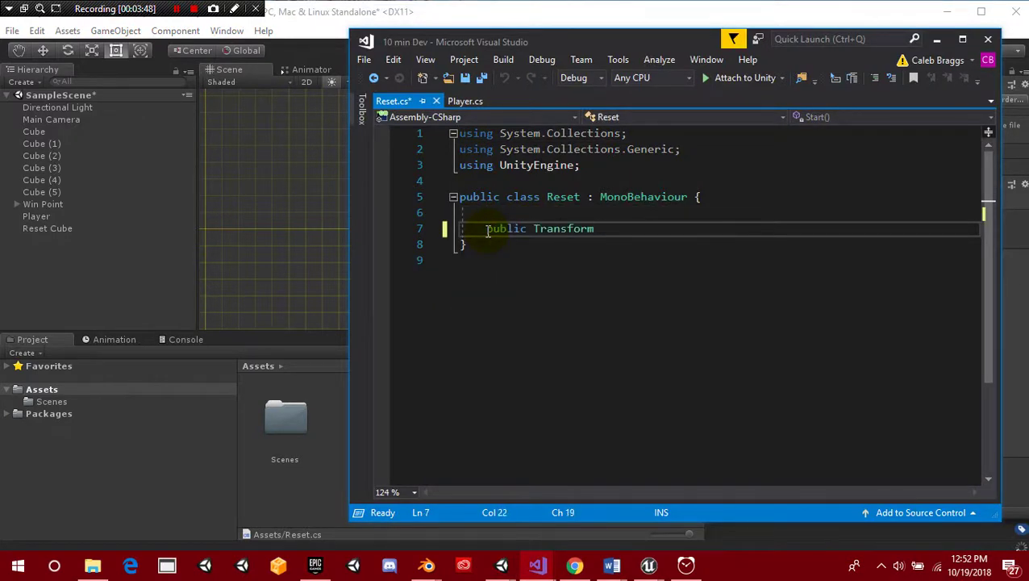
pyautogui.write('resetPo')
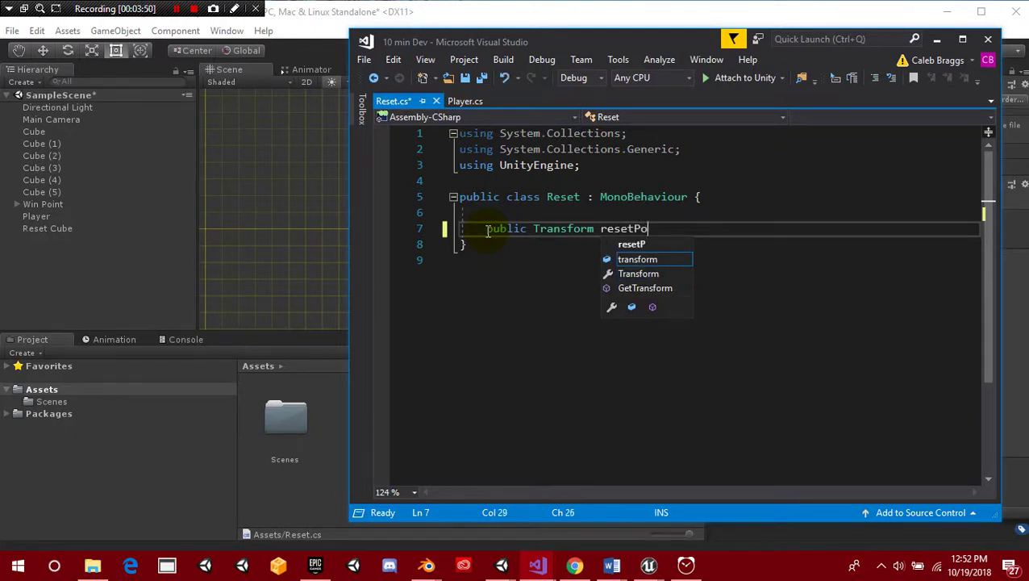
pyautogui.write('s;')
pyautogui.press('Return')
pyautogui.press('Return')
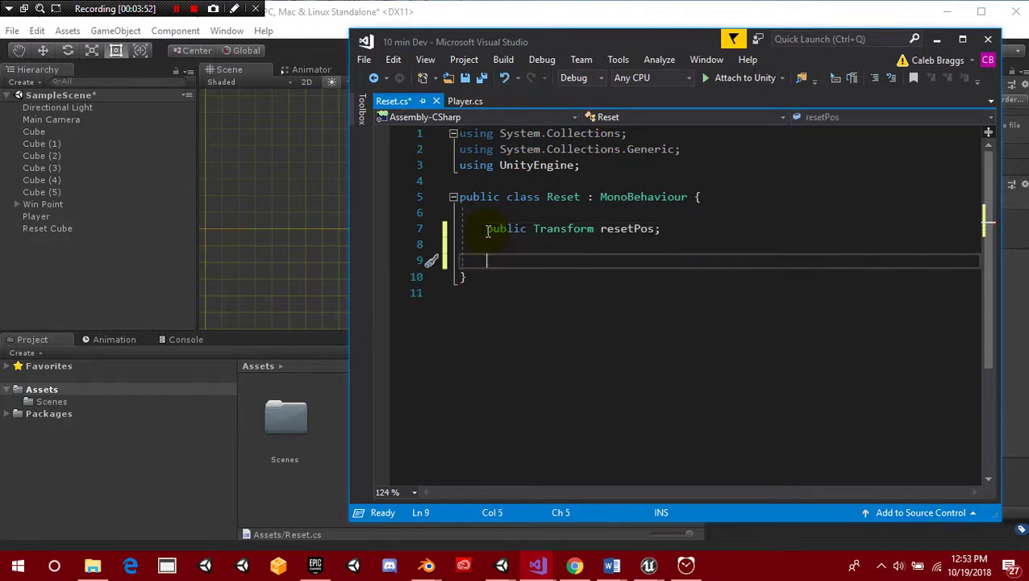
# Add a private void OnTriggerEnter(Collider other) method below the resetPos variable
pyautogui.write('void OnTr')
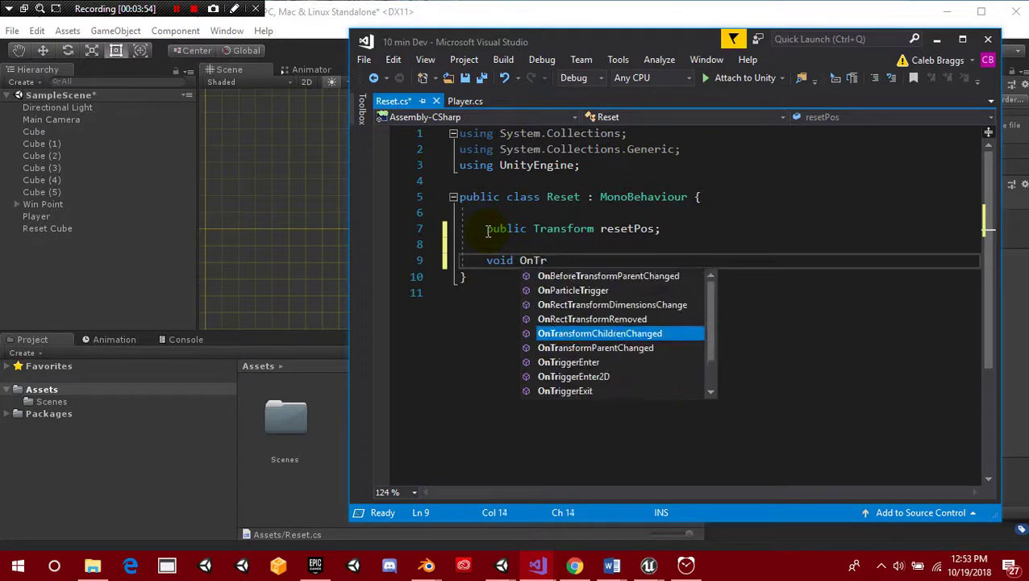
pyautogui.write('i')
pyautogui.press('Tab')
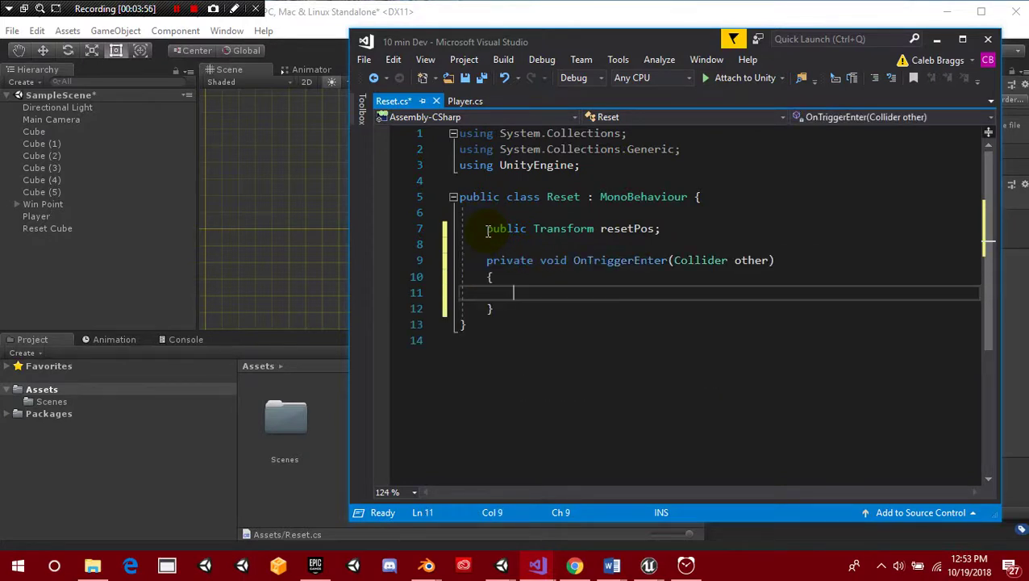
# Inside OnTriggerEnter, add other.transform.position = resetPos.position; and save the script
pyautogui.write('other.tra')
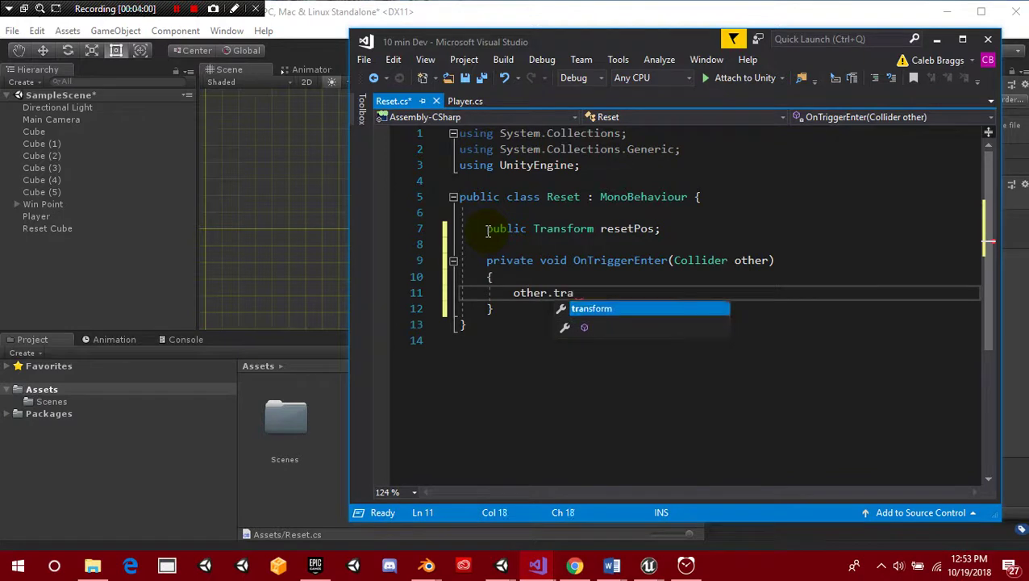
pyautogui.press('Tab')
pyautogui.write('.po')
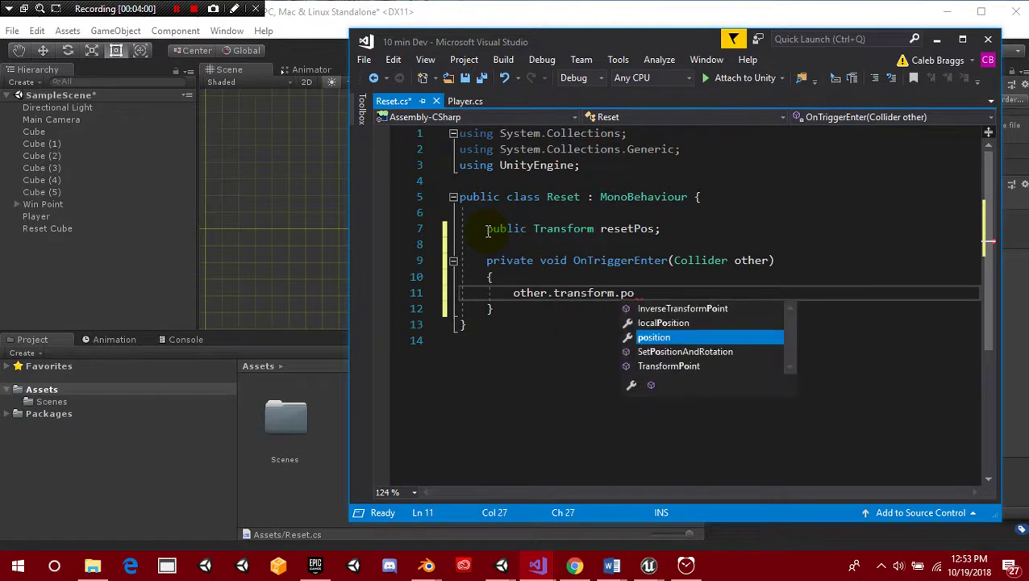
pyautogui.write('sition = re')
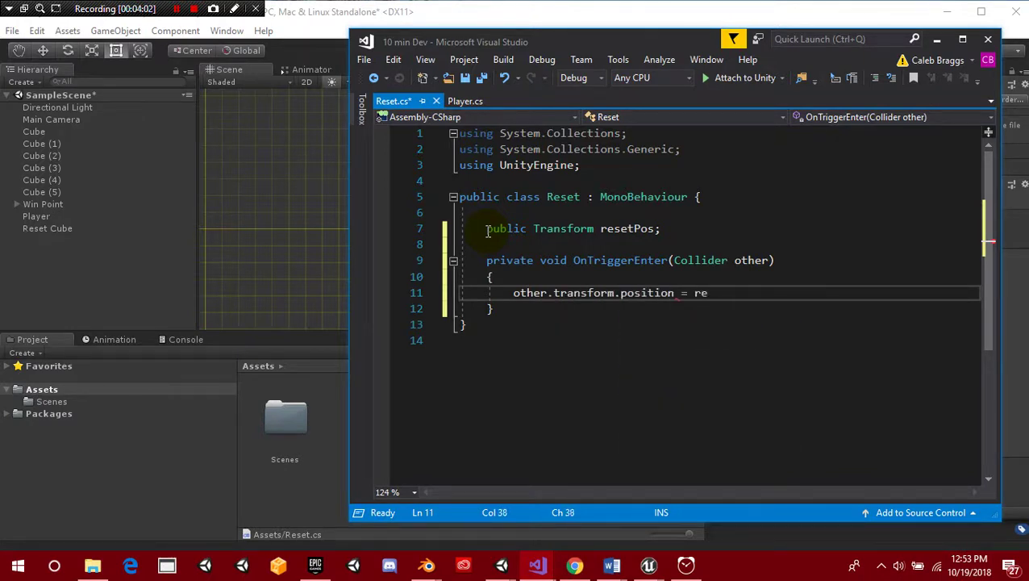
pyautogui.write('set')
pyautogui.press('Tab')
pyautogui.write('.po')
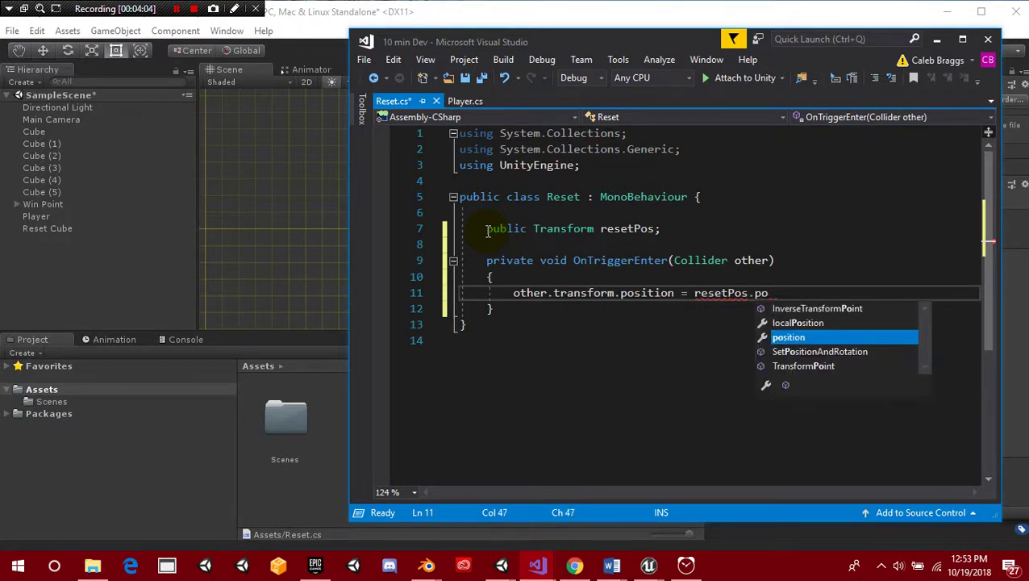
pyautogui.press('Tab')
pyautogui.write(';')
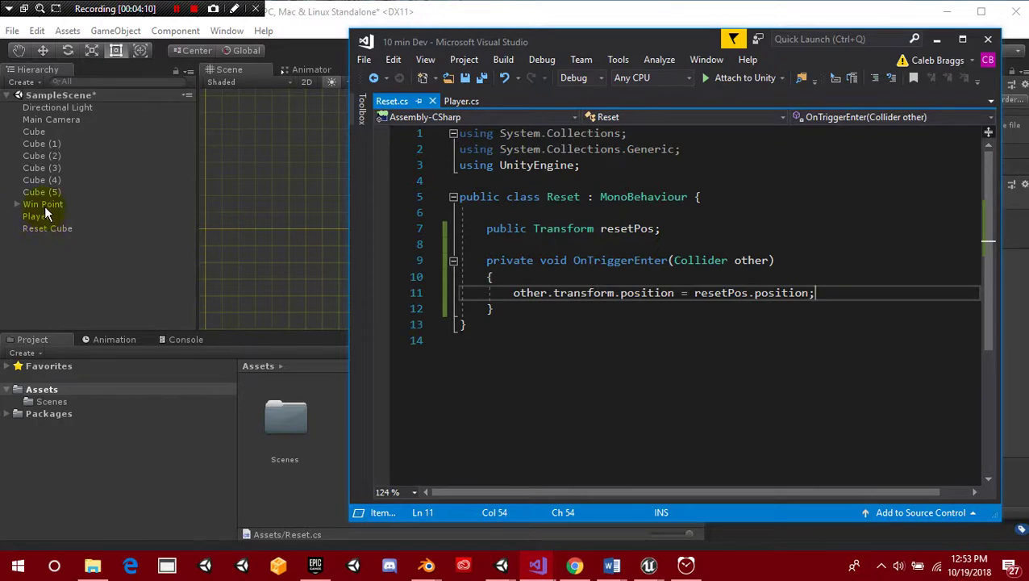
# Switch back to Unity and attach the Reset script to the Reset Cube object
pyautogui.click(62, 229)
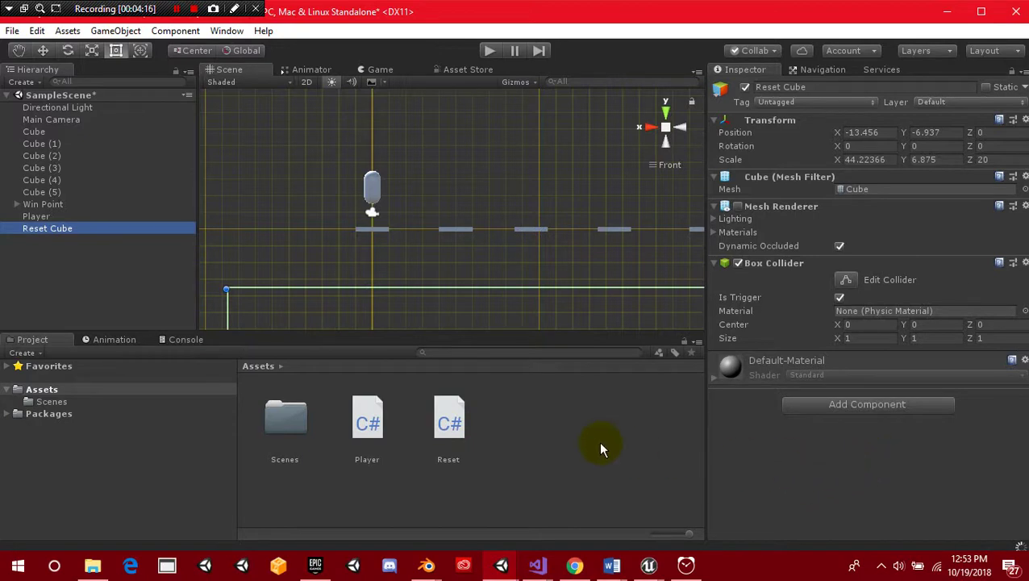
pyautogui.moveTo(449, 420); pyautogui.dragTo(836, 442)
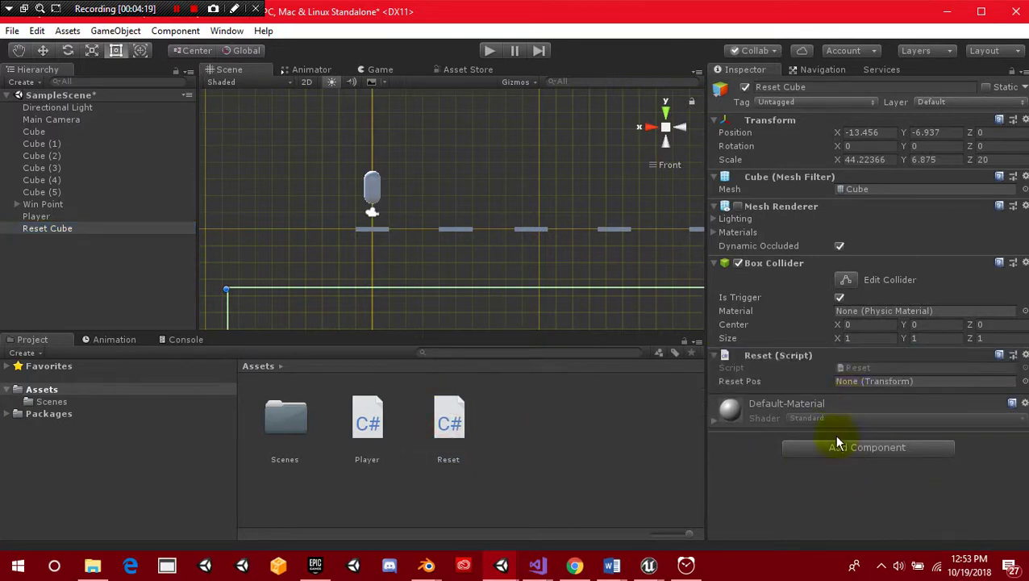
# Create an empty child object under Player, rename it Reset Point, and move it out to the scene's root level
pyautogui.rightClick(37, 216)
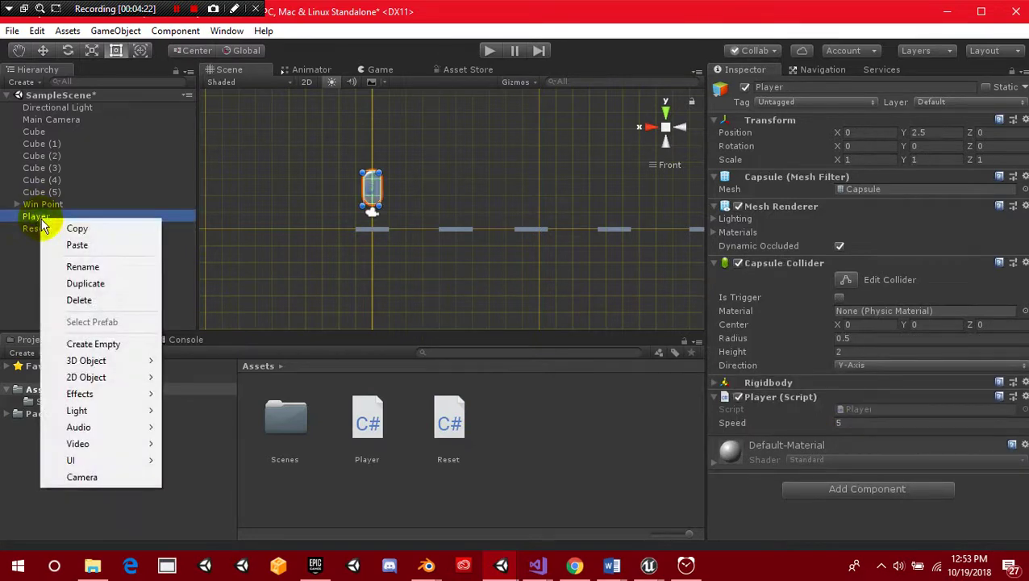
pyautogui.click(86, 344)
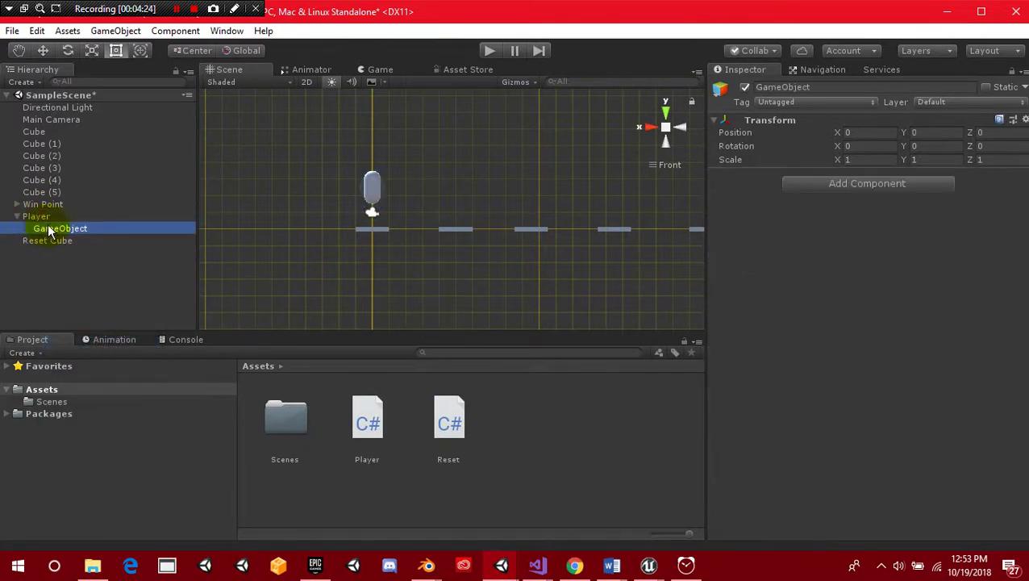
pyautogui.click(788, 90)
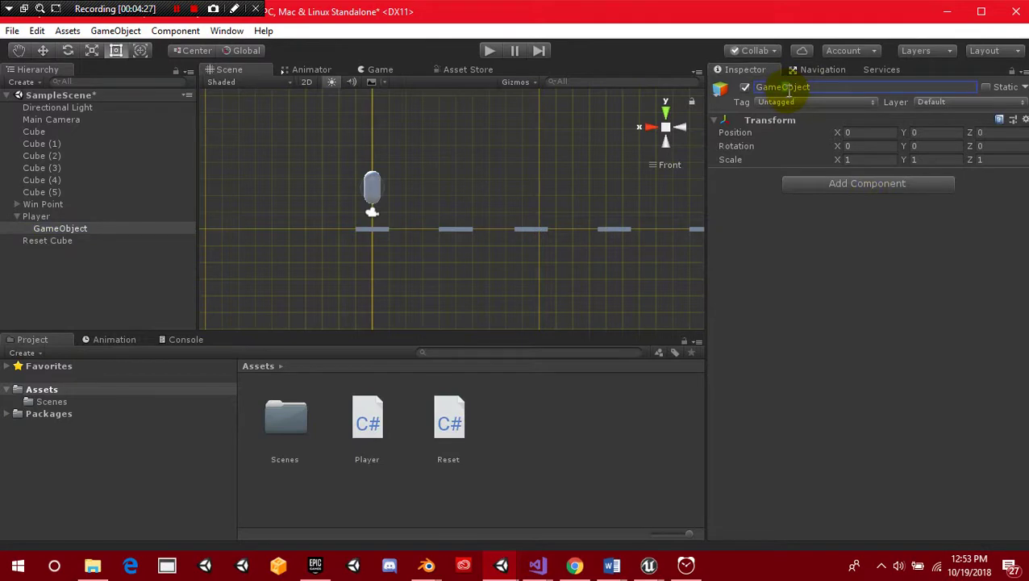
pyautogui.moveTo(835, 91); pyautogui.dragTo(738, 85)
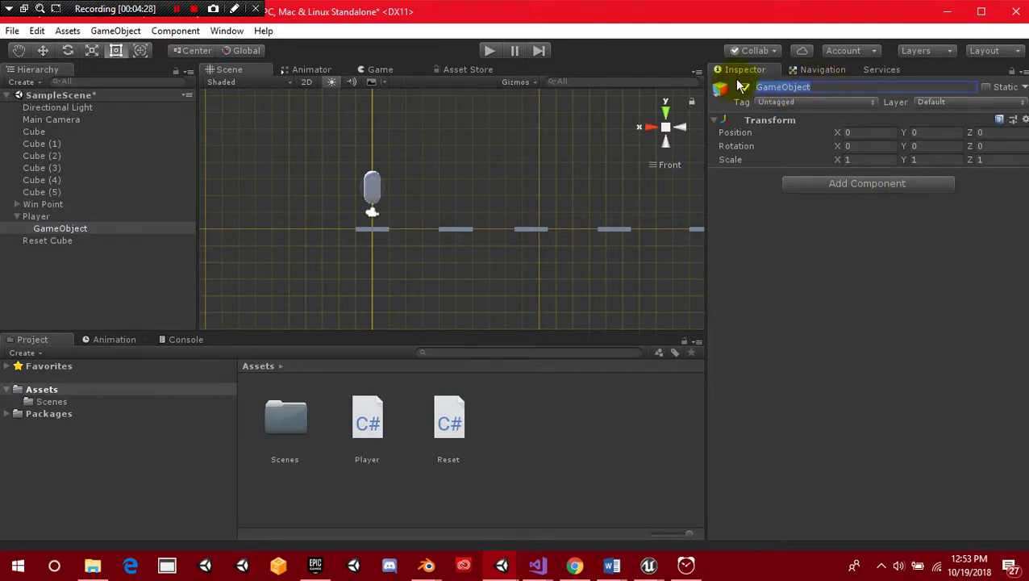
pyautogui.write('Reset Point')
pyautogui.press('Return')
pyautogui.moveTo(81, 230); pyautogui.dragTo(56, 211)
pyautogui.moveTo(450, 420); pyautogui.dragTo(834, 152)
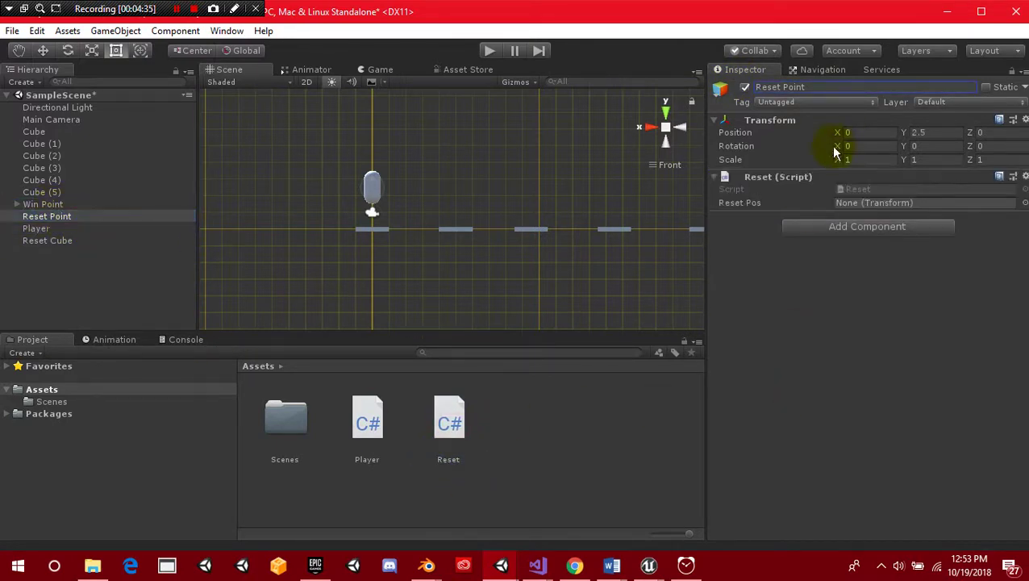
pyautogui.click(44, 232)
pyautogui.moveTo(46, 234); pyautogui.dragTo(879, 202)
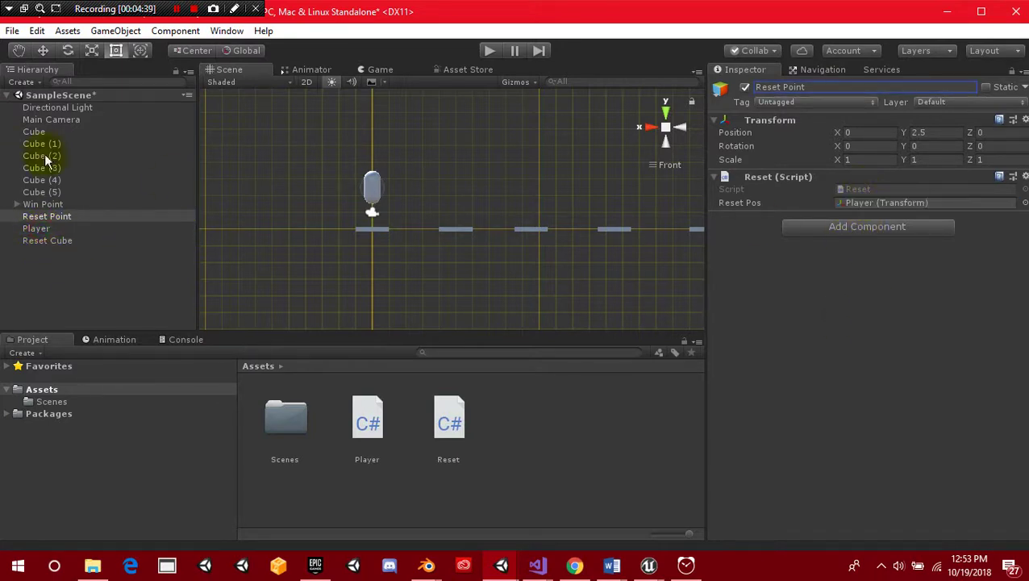
pyautogui.click(50, 216)
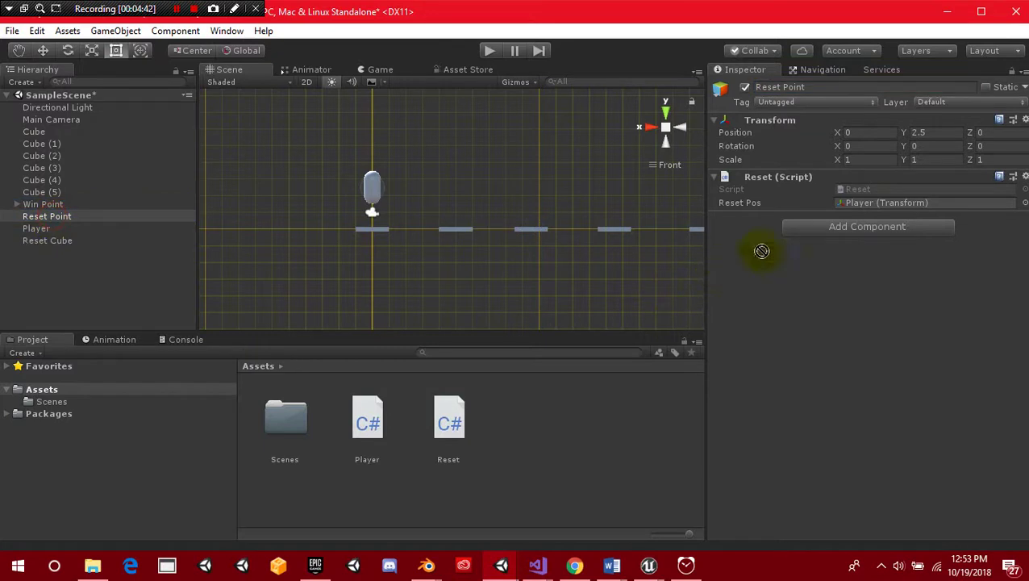
pyautogui.click(878, 203)
pyautogui.moveTo(872, 210); pyautogui.dragTo(872, 207)
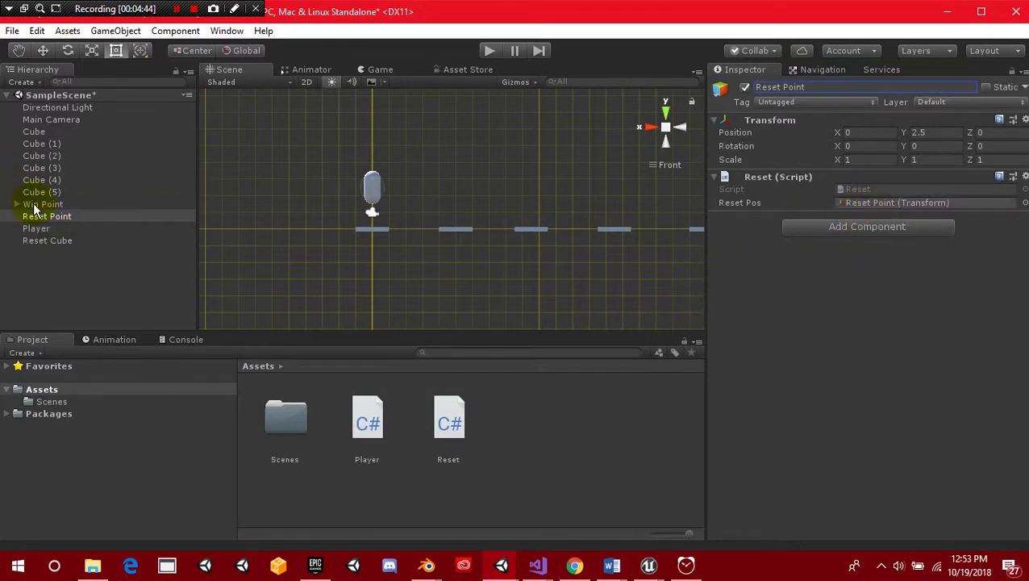
pyautogui.click(1025, 176)
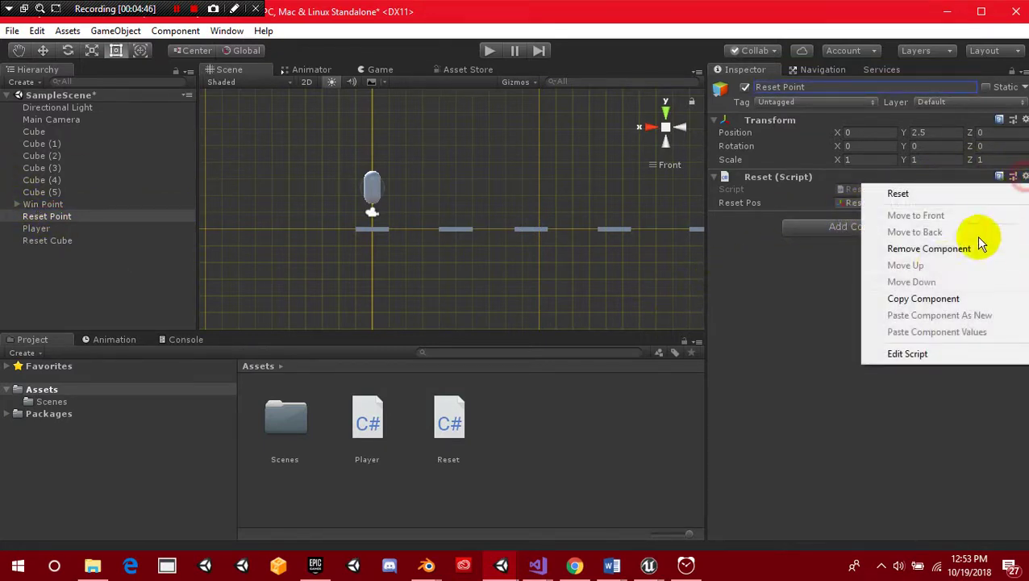
pyautogui.click(983, 248)
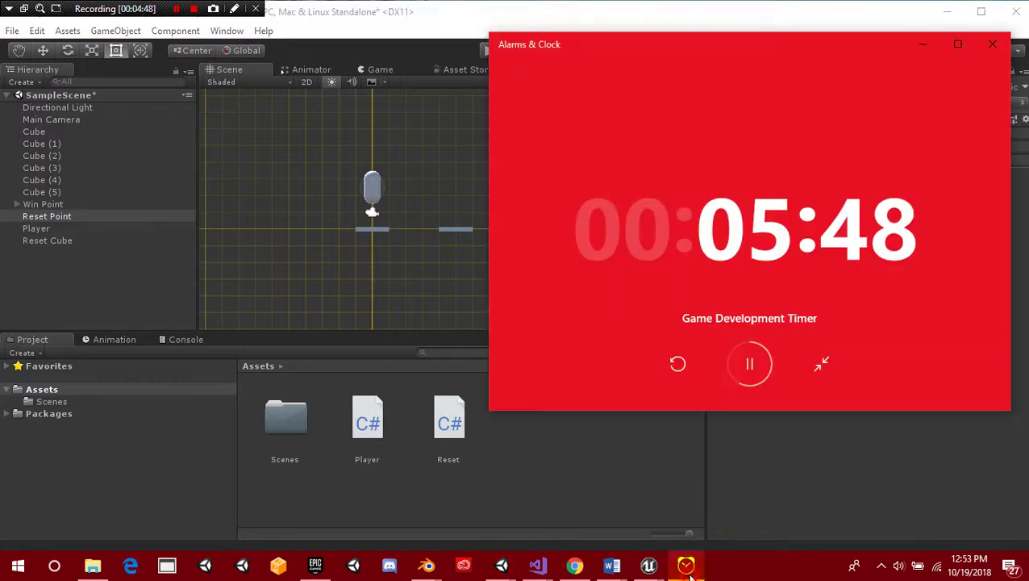
# Assign the Reset Point object as the Reset Pos of the Reset Cube's Reset script
pyautogui.click(74, 241)
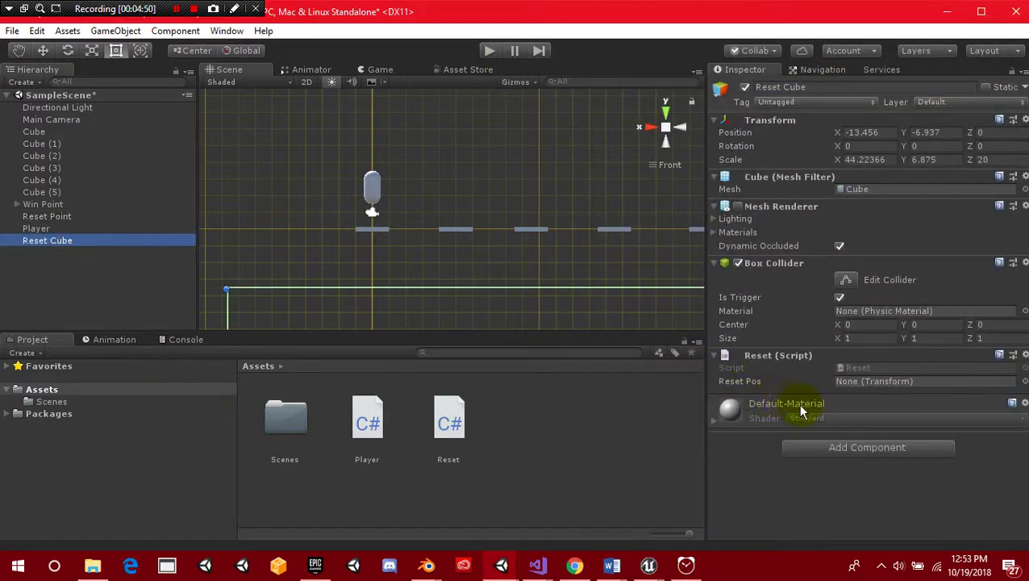
pyautogui.moveTo(56, 223); pyautogui.dragTo(901, 383)
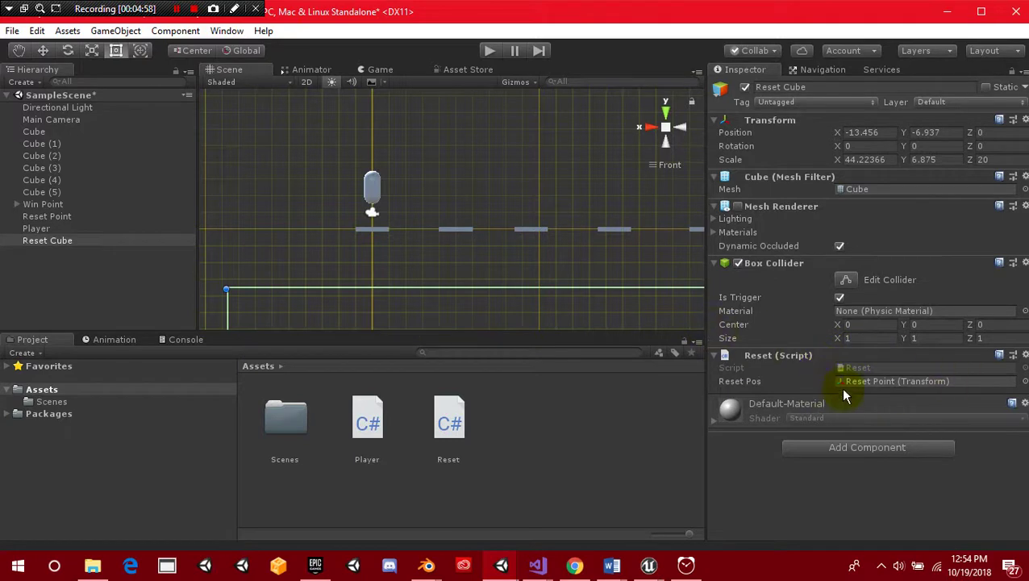
pyautogui.click(50, 216)
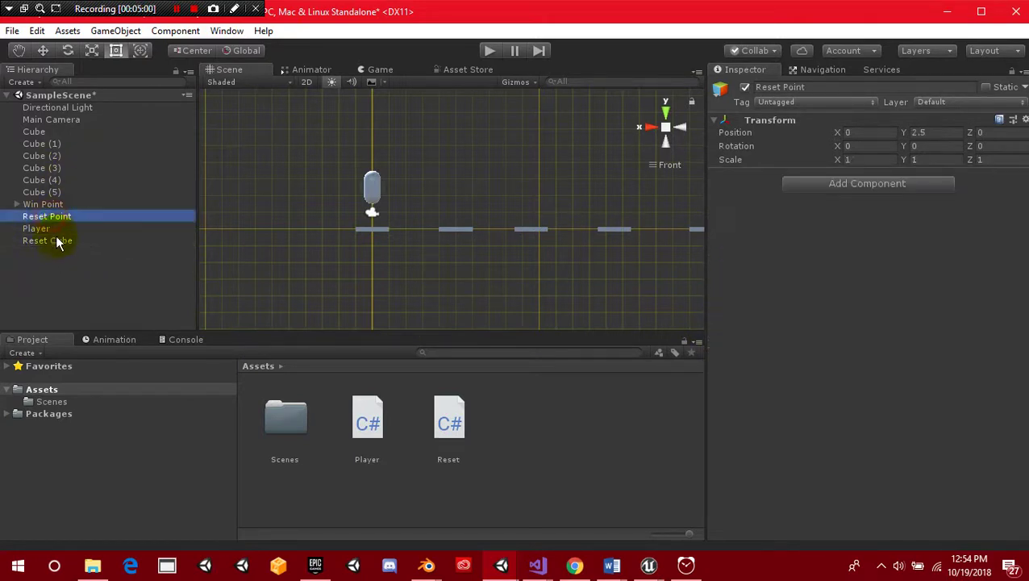
pyautogui.click(61, 241)
pyautogui.moveTo(498, 285); pyautogui.dragTo(460, 268, button='middle')
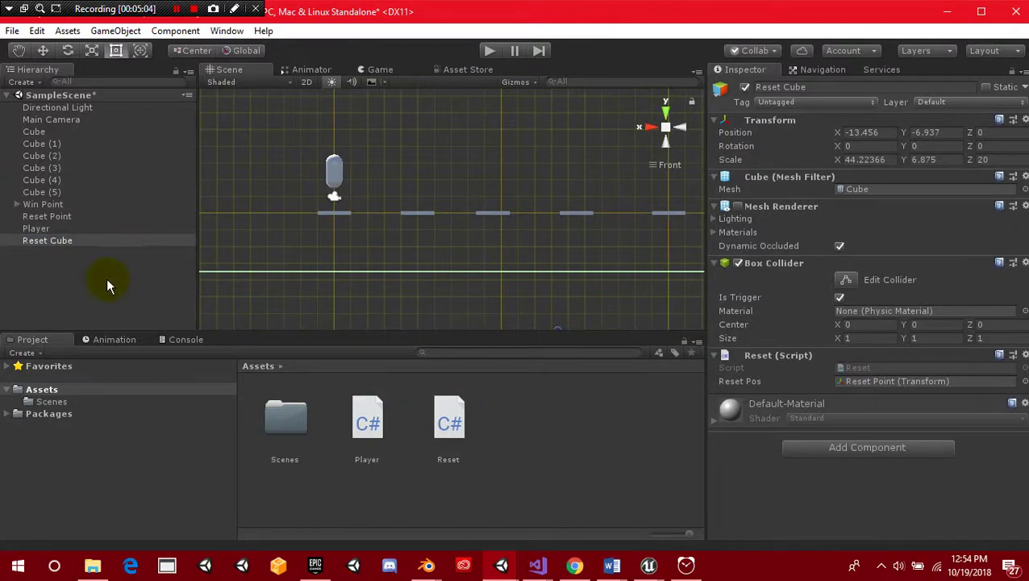
# Switch to the Reset script in Visual Studio, add other.GetComponent<Rigidbody>().velocity = Vector3.zero; at the start of OnTriggerEnter, and save
pyautogui.moveTo(537, 565)
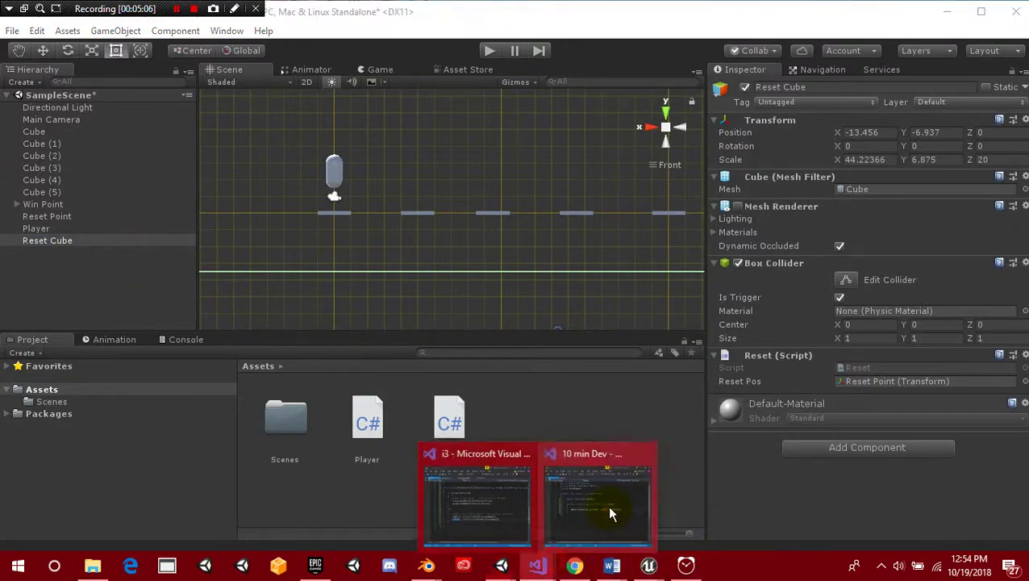
pyautogui.click(609, 510)
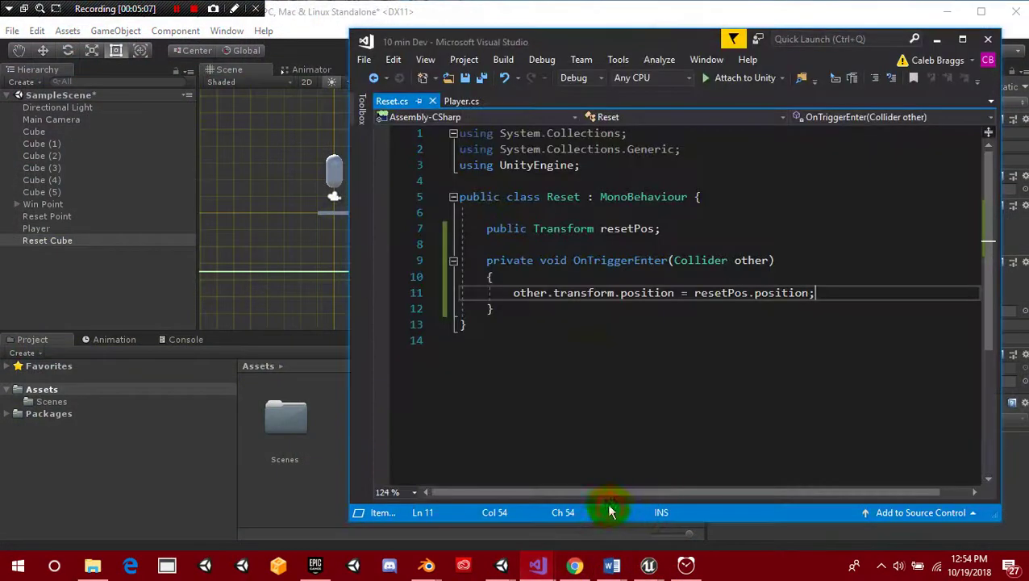
pyautogui.click(867, 272)
pyautogui.press('Return')
pyautogui.write('other')
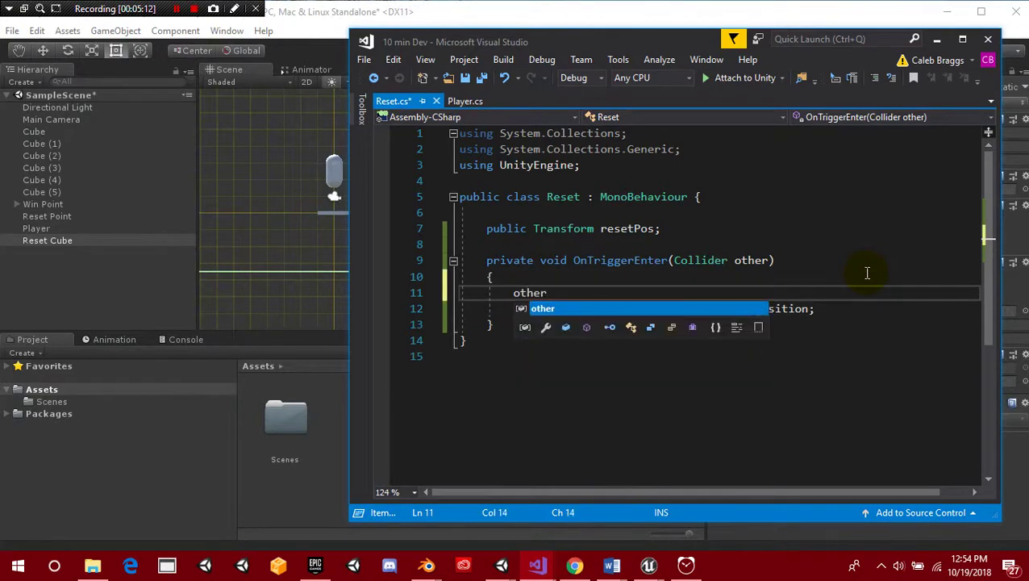
pyautogui.write('.vel')
pyautogui.press('BackSpace')
pyautogui.press('BackSpace')
pyautogui.press('BackSpace')
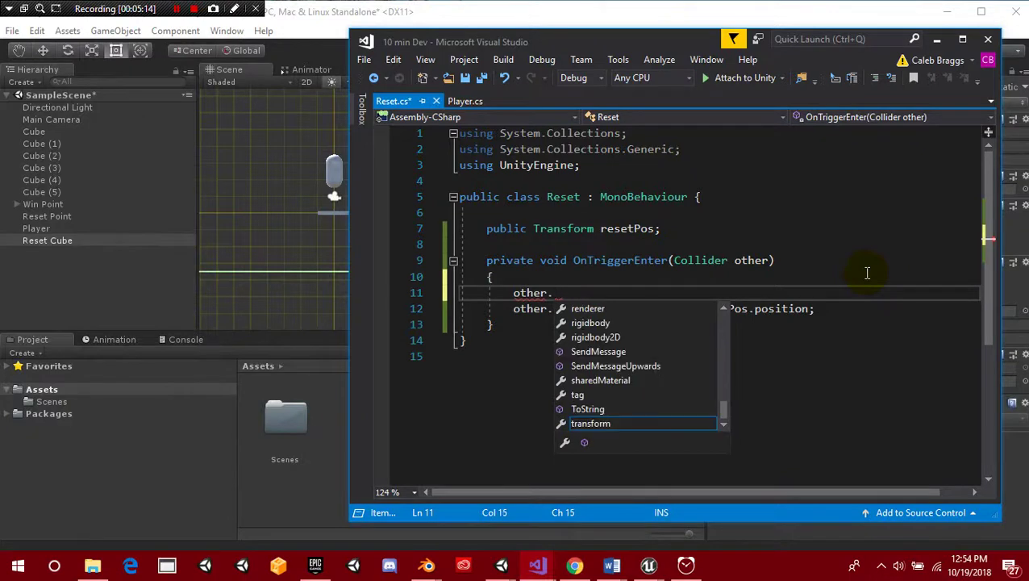
pyautogui.write('get')
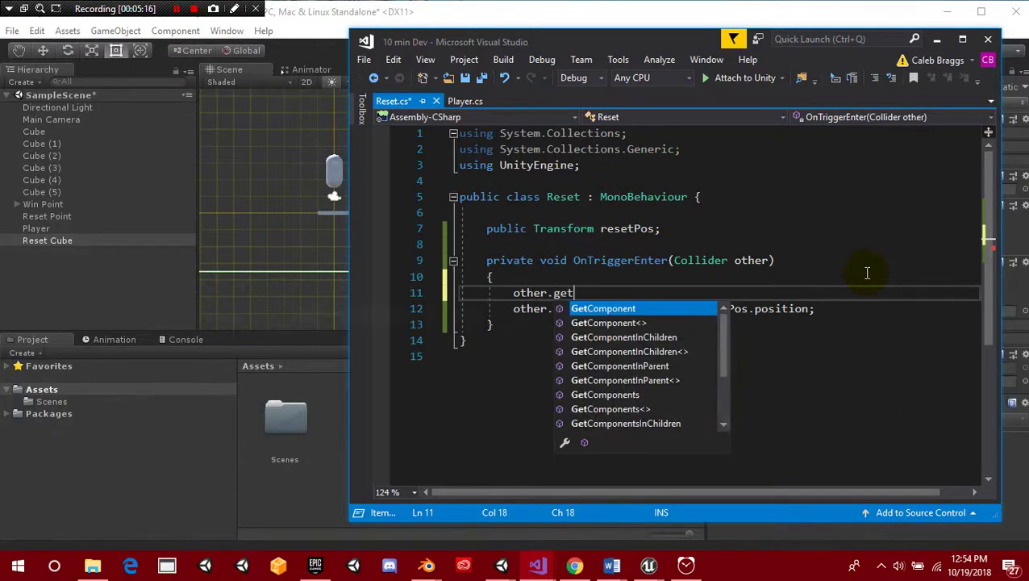
pyautogui.write('Component<Rigidbody>')
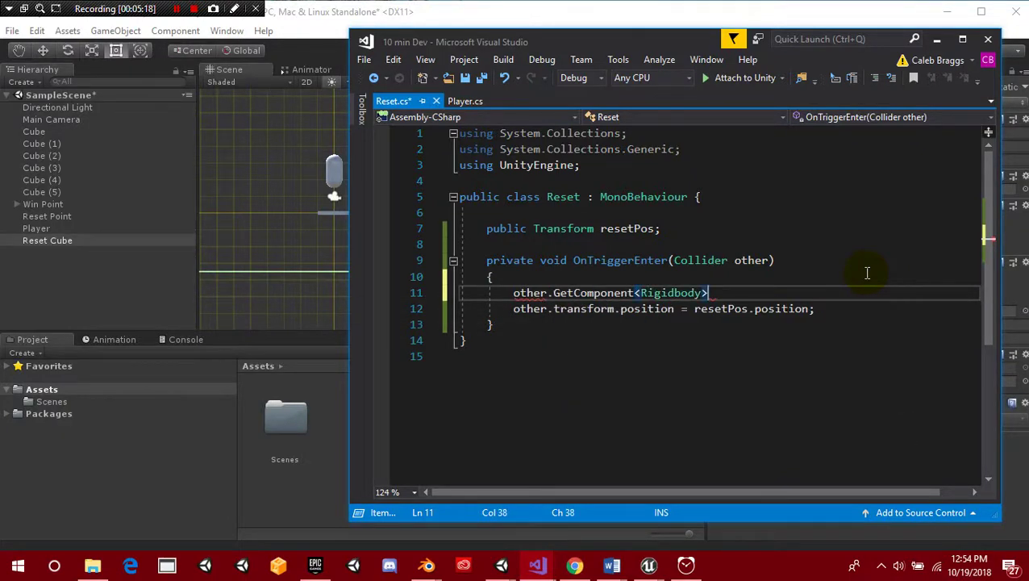
pyautogui.write('().velocity')
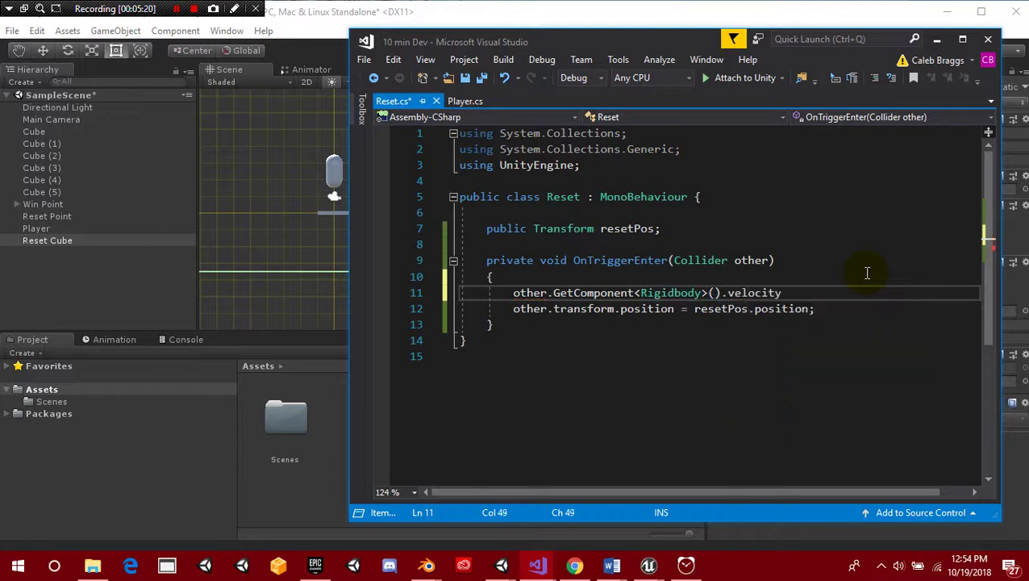
pyautogui.write(' = Vector3')
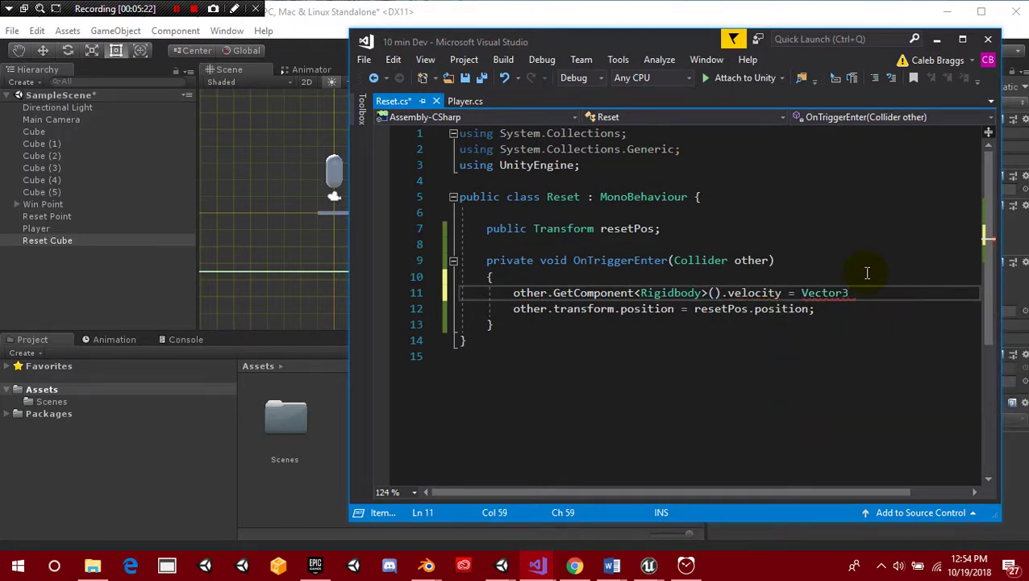
pyautogui.write('.zero;')
pyautogui.hotkey('ctrl', 's')
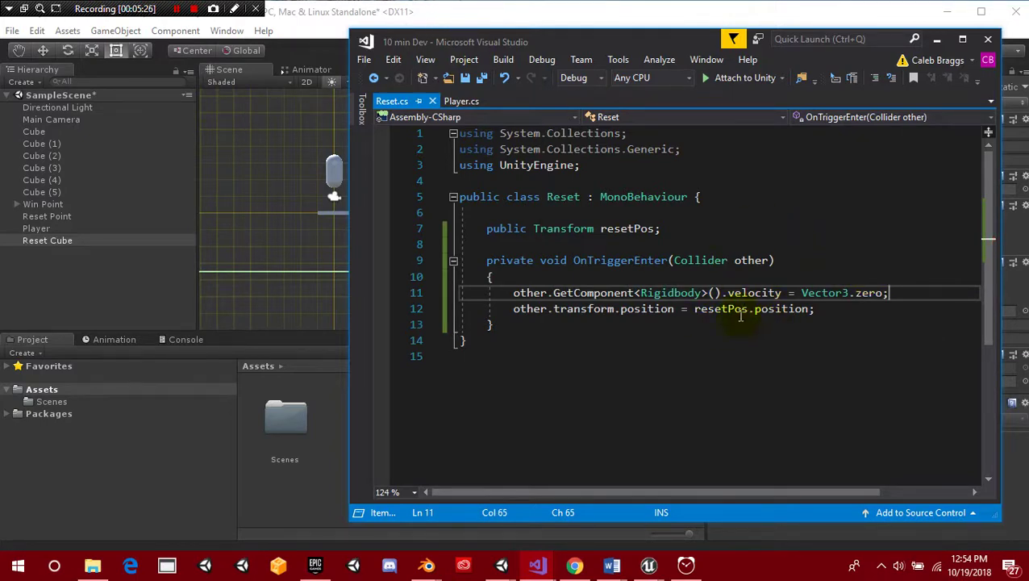
# Switch back to Unity, create a C# script named Win in the Assets folder, and open it for editing
pyautogui.click(368, 14)
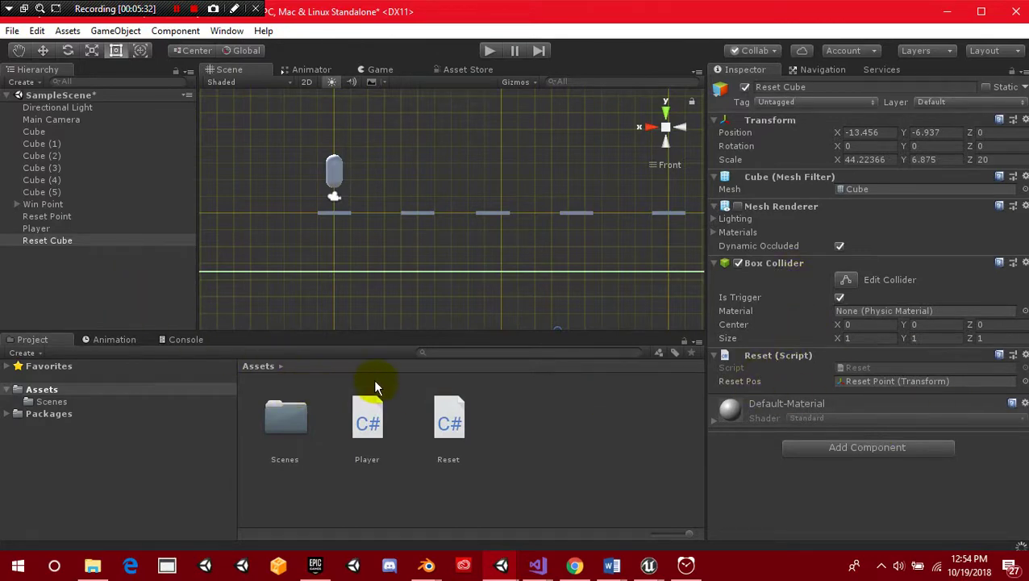
pyautogui.moveTo(375, 387); pyautogui.dragTo(127, 205)
pyautogui.rightClick(530, 412)
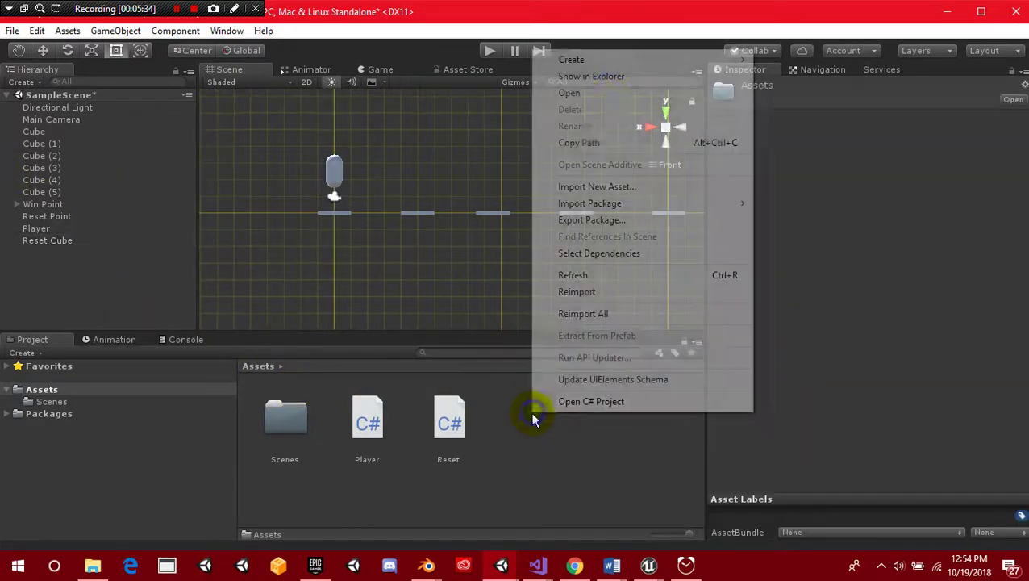
pyautogui.click(628, 60)
pyautogui.click(794, 68)
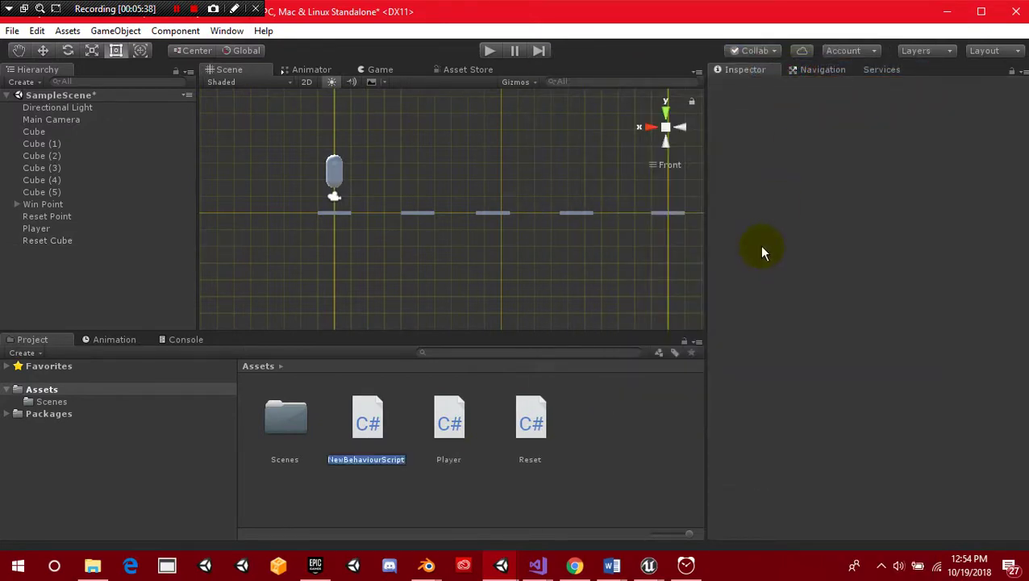
pyautogui.write('Win')
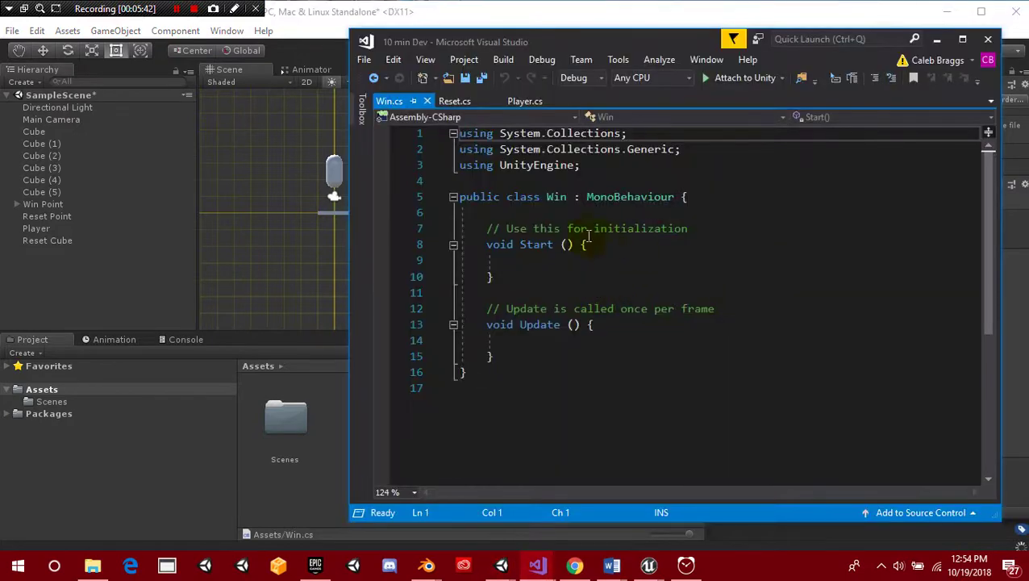
# Declare public GameObject winText; at the top of the Win class, above the Start method, and save the script
pyautogui.click(568, 216)
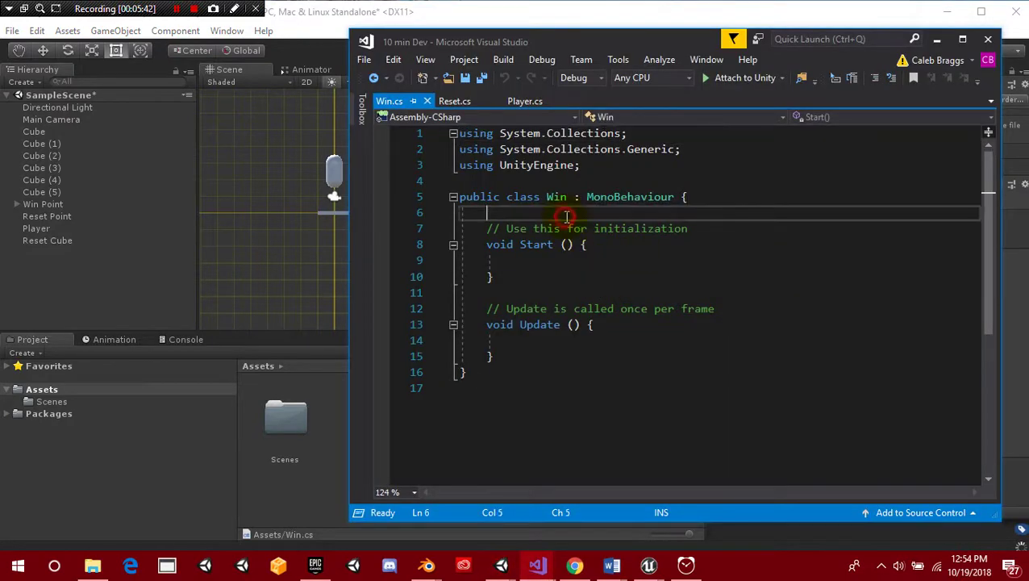
pyautogui.press('Return')
pyautogui.press('Up')
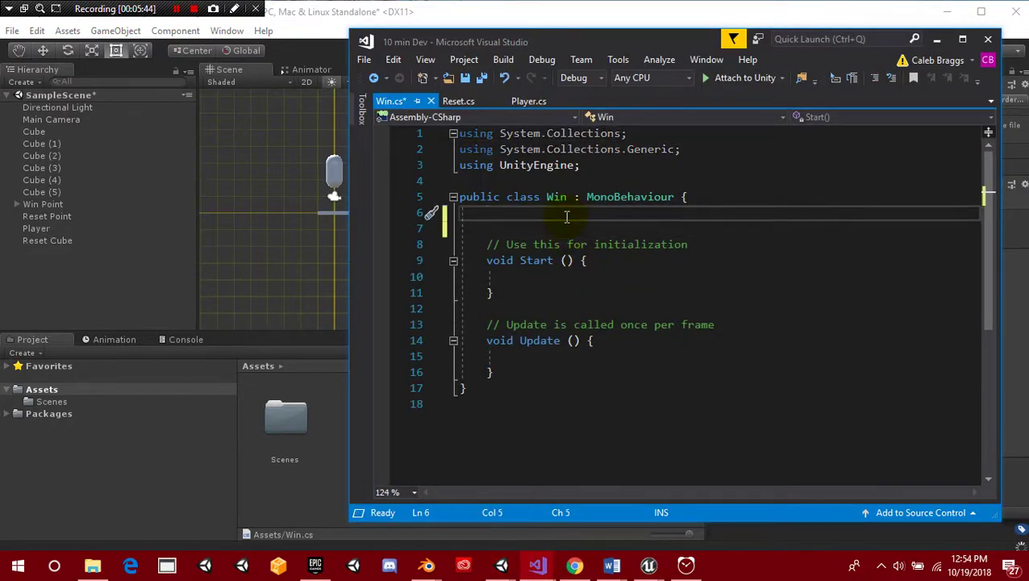
pyautogui.press('Return')
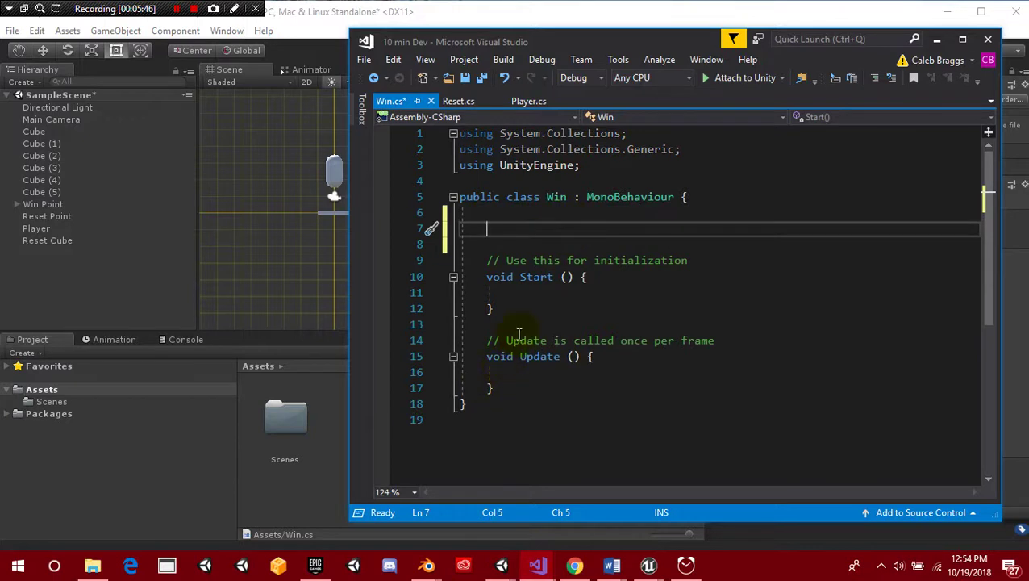
pyautogui.write('public GameObject')
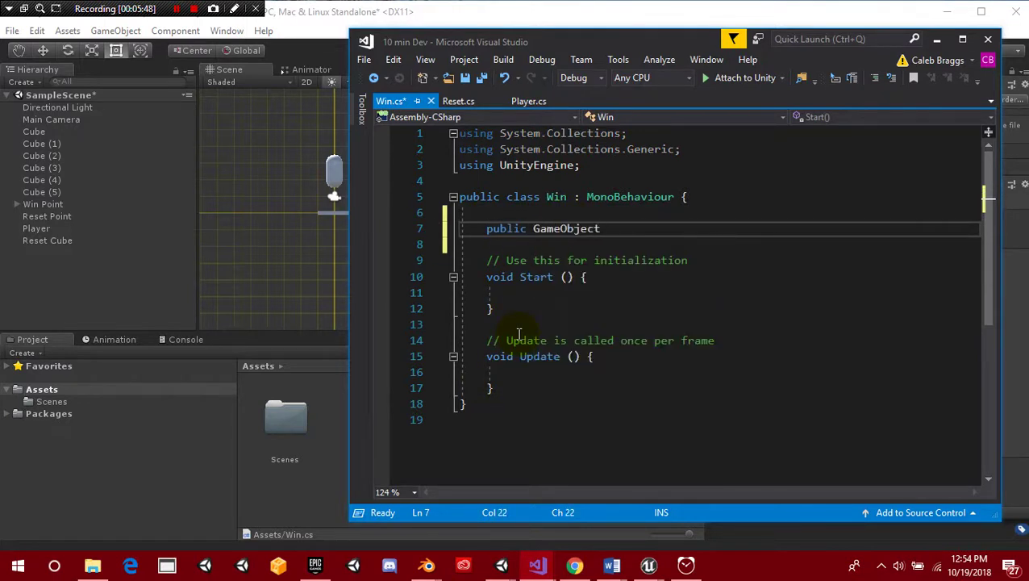
pyautogui.write(' win')
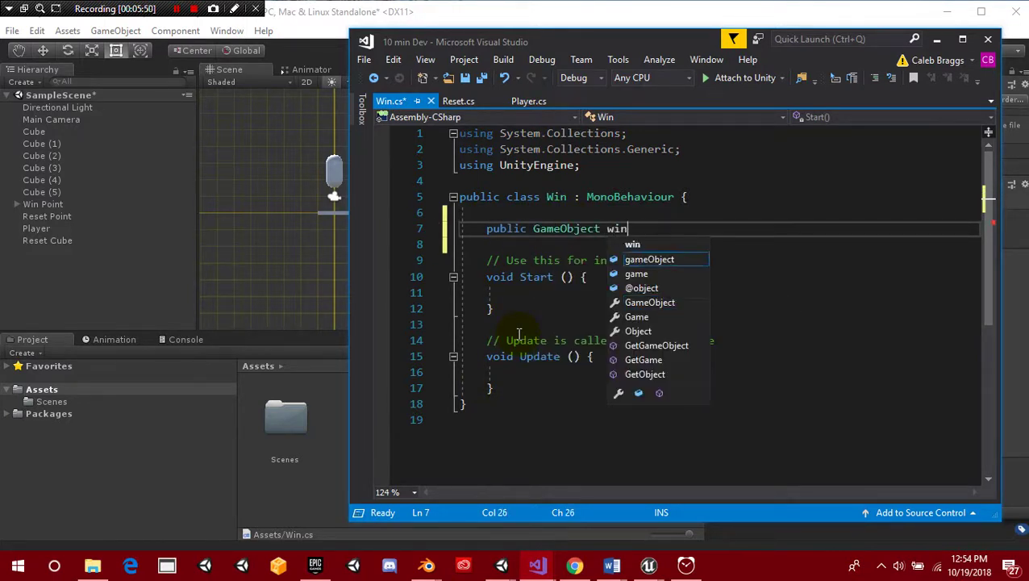
pyautogui.write('Text;')
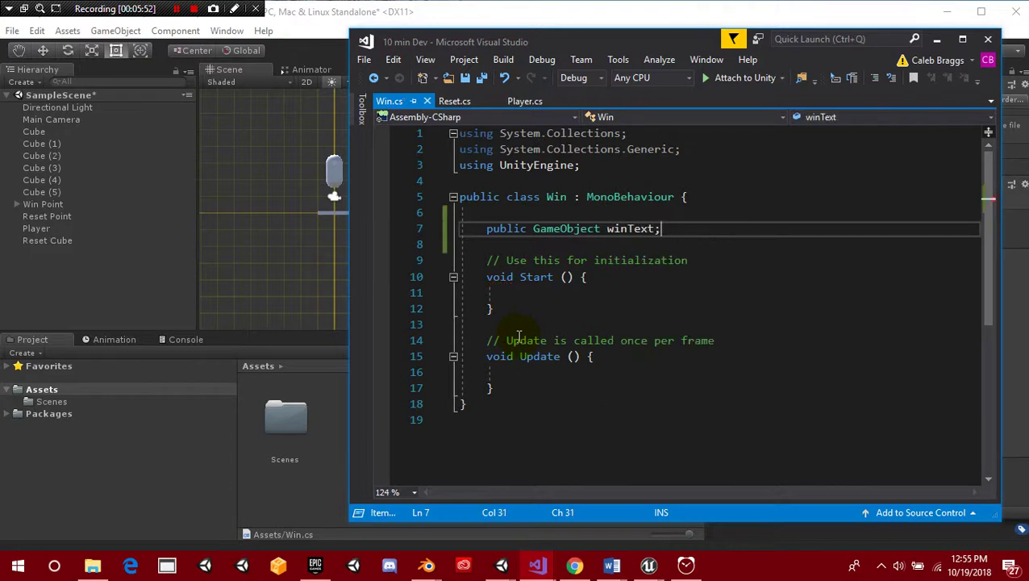
# Add winText.SetActive(false); inside the Start method of the Win script
pyautogui.click(585, 293)
pyautogui.write('win')
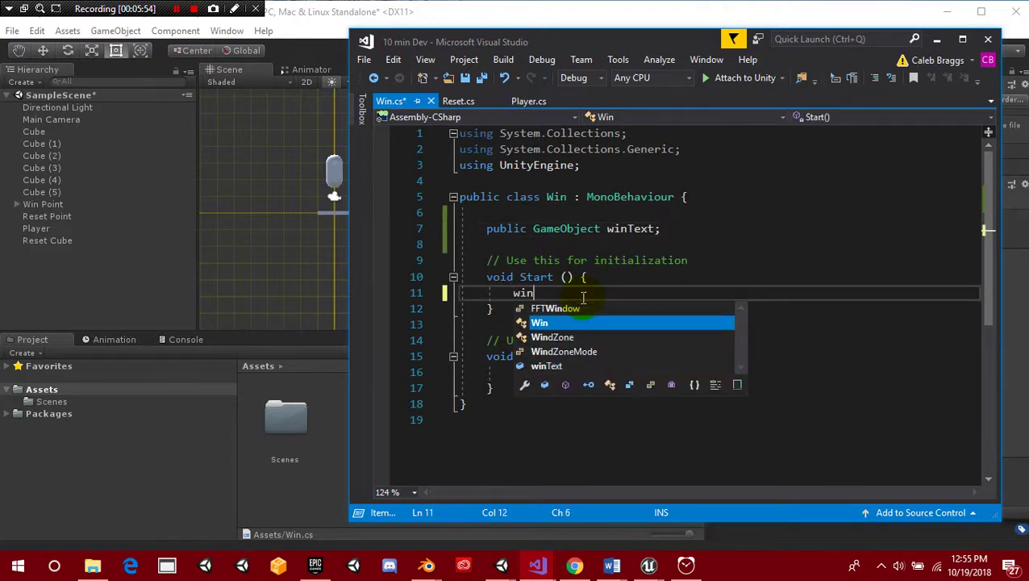
pyautogui.press('Down')
pyautogui.press('Down')
pyautogui.press('Down')
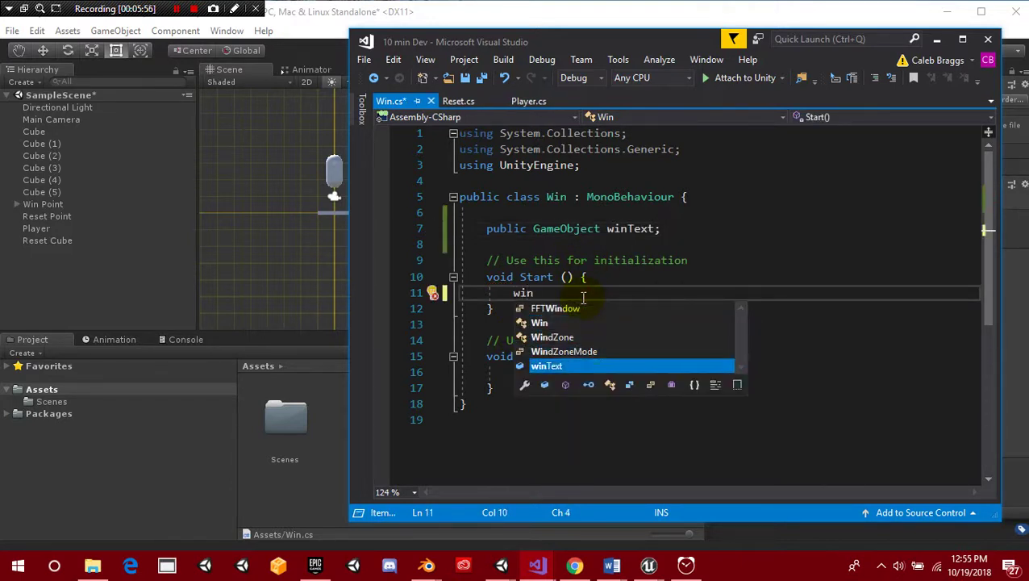
pyautogui.press('Tab')
pyautogui.write('.set')
pyautogui.press('Tab')
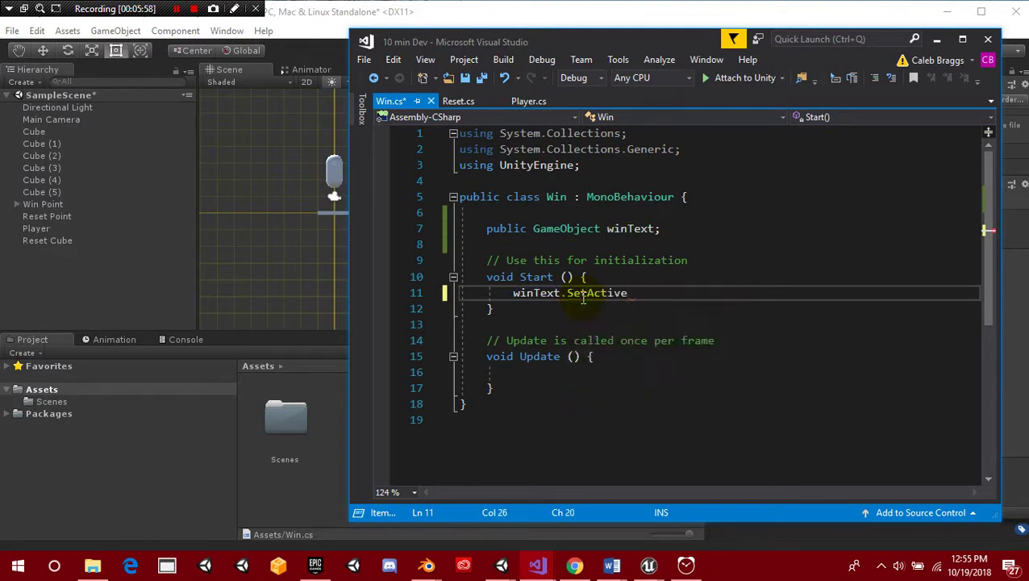
pyautogui.write('(false);')
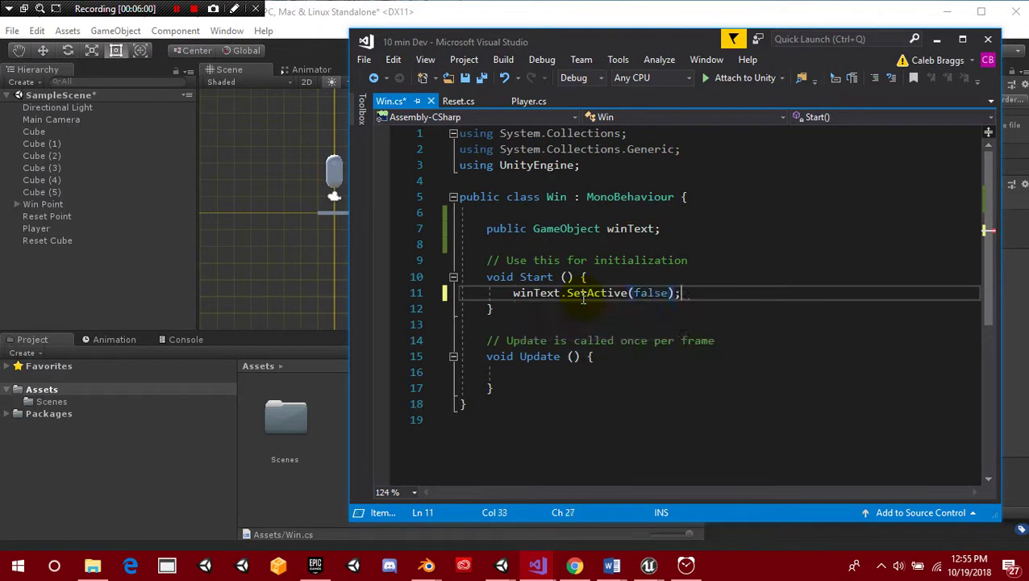
# Replace the Update method and its comment with an OnTriggerEnter method containing a copy of the SetActive line, changed to winText.SetActive(true);
pyautogui.hotkey('ctrl', 'shift', 'Left')
pyautogui.hotkey('ctrl', 'shift', 'Left')
pyautogui.hotkey('ctrl', 'shift', 'Left')
pyautogui.hotkey('ctrl', 'shift', 'Left')
pyautogui.hotkey('ctrl', 'shift', 'Left')
pyautogui.hotkey('ctrl', 'shift', 'Left')
pyautogui.hotkey('ctrl', 'c')
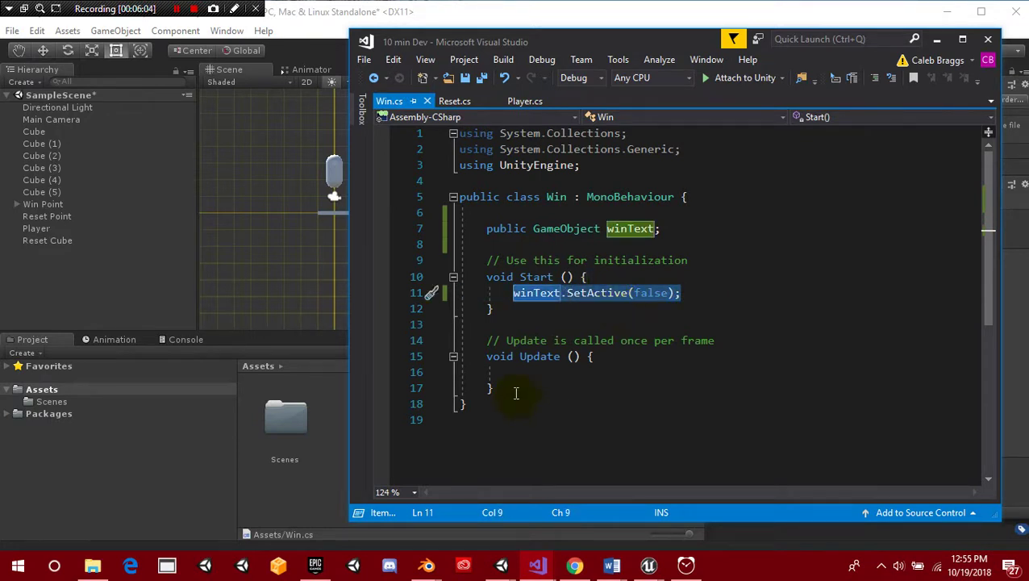
pyautogui.moveTo(514, 390); pyautogui.dragTo(486, 340)
pyautogui.write('void ')
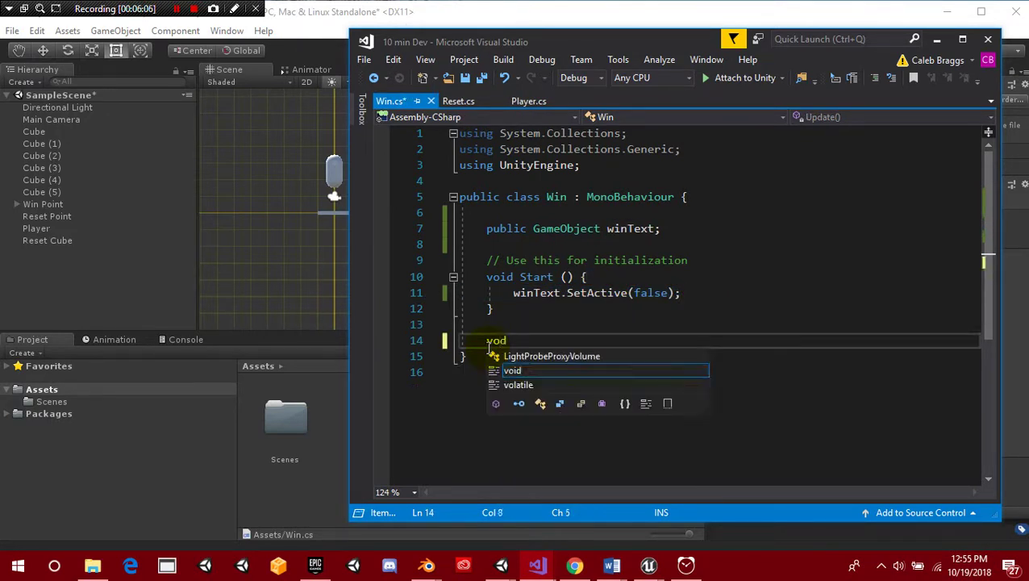
pyautogui.write('OnTri')
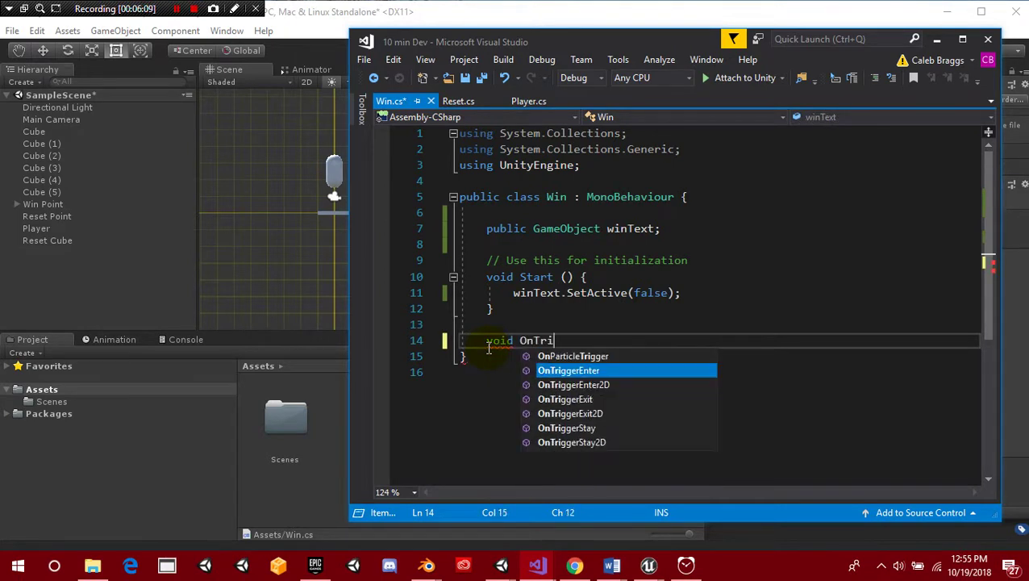
pyautogui.press('Tab')
pyautogui.hotkey('ctrl', 'v')
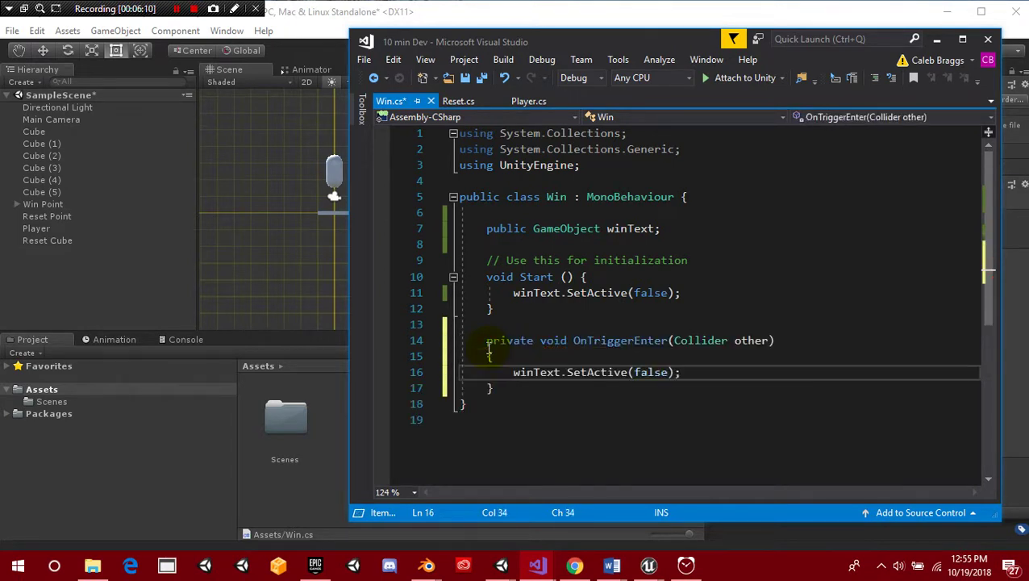
pyautogui.doubleClick(653, 373)
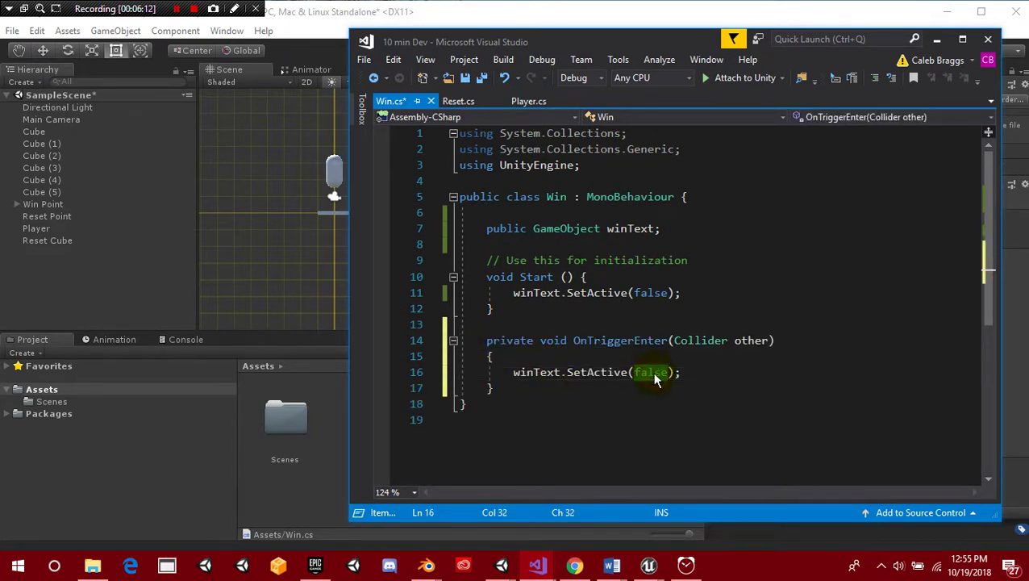
pyautogui.write('tru')
# Add an OnTriggerExit method below OnTriggerEnter containing winText.SetActive(false); and save the Win script
pyautogui.click(590, 388)
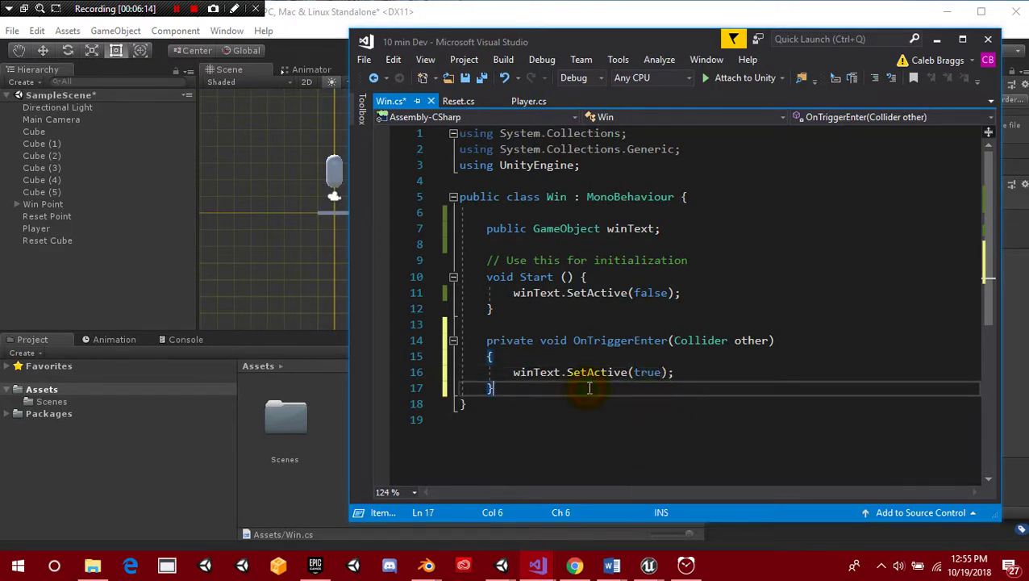
pyautogui.press('Return')
pyautogui.write('void ')
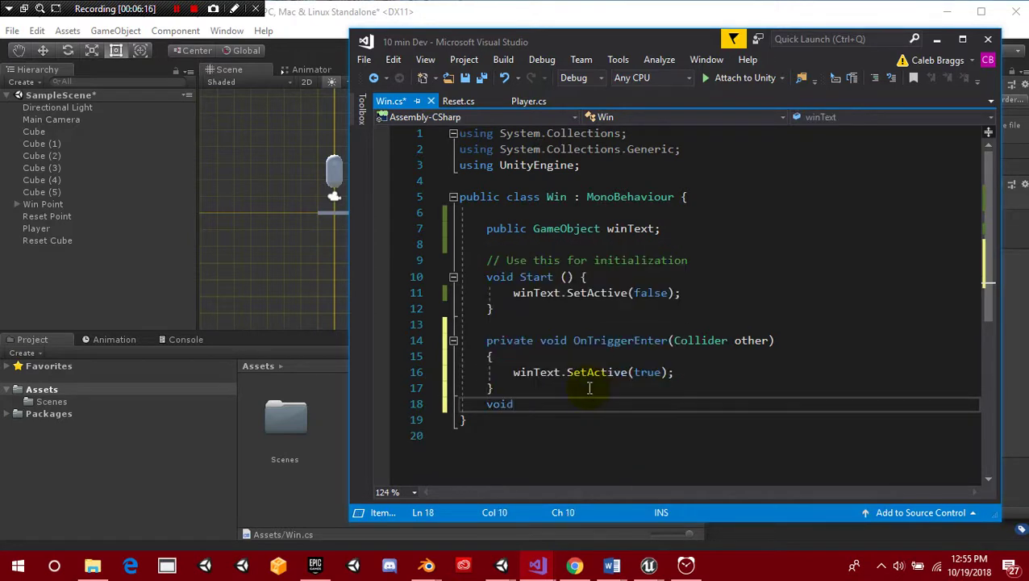
pyautogui.write('Ontri')
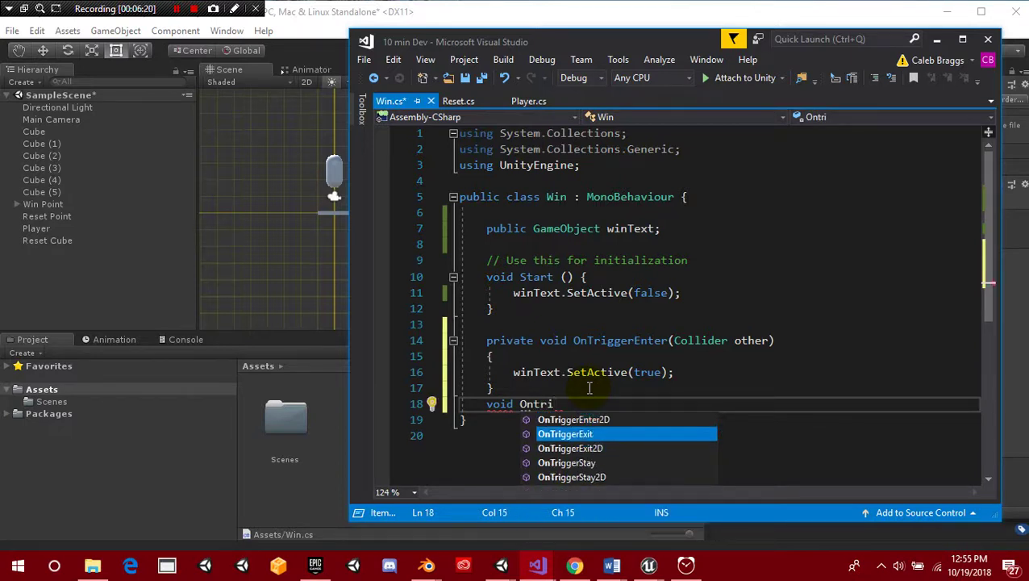
pyautogui.press('Tab')
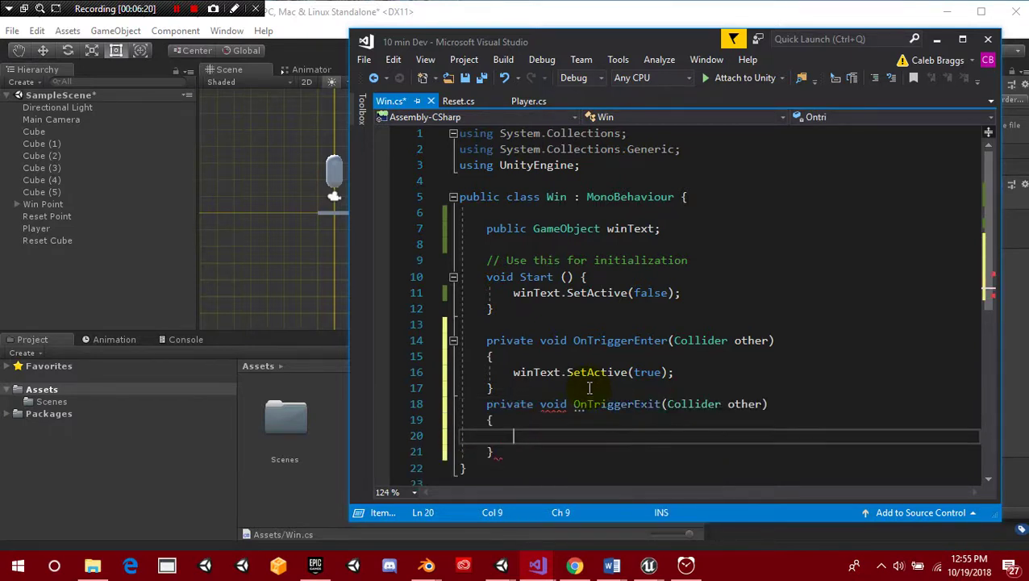
pyautogui.hotkey('ctrl', 'v')
pyautogui.doubleClick(659, 436)
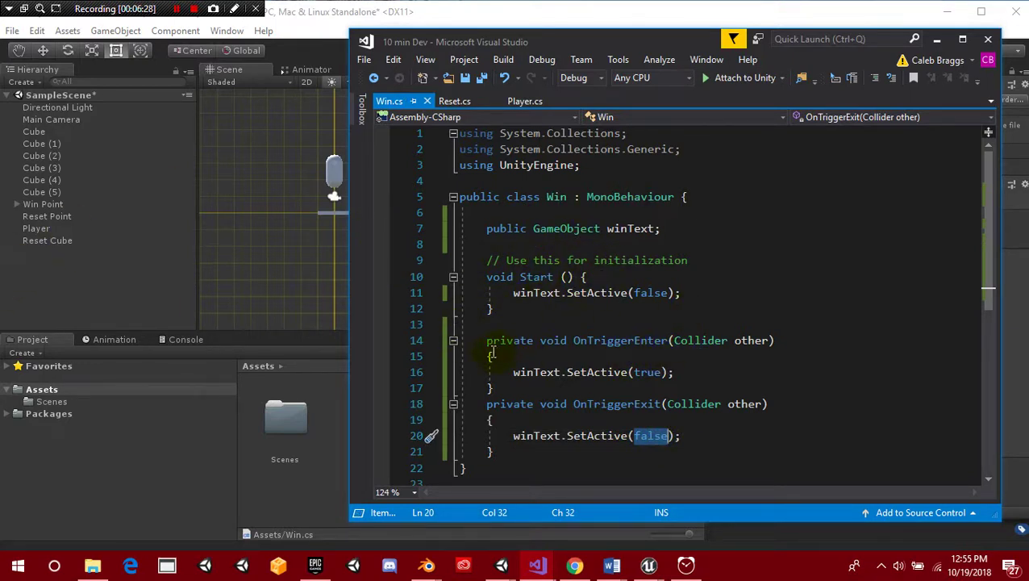
# Declare public Transform resetPos; below the winText declaration in the Win script, add an empty line in OnTriggerEnter, and save the script
pyautogui.click(678, 373)
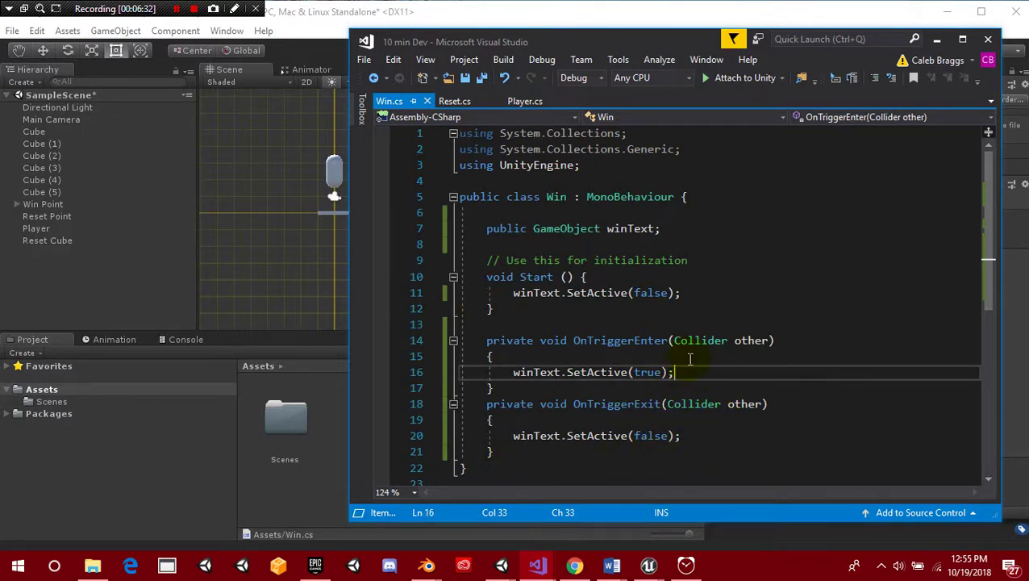
pyautogui.press('Return')
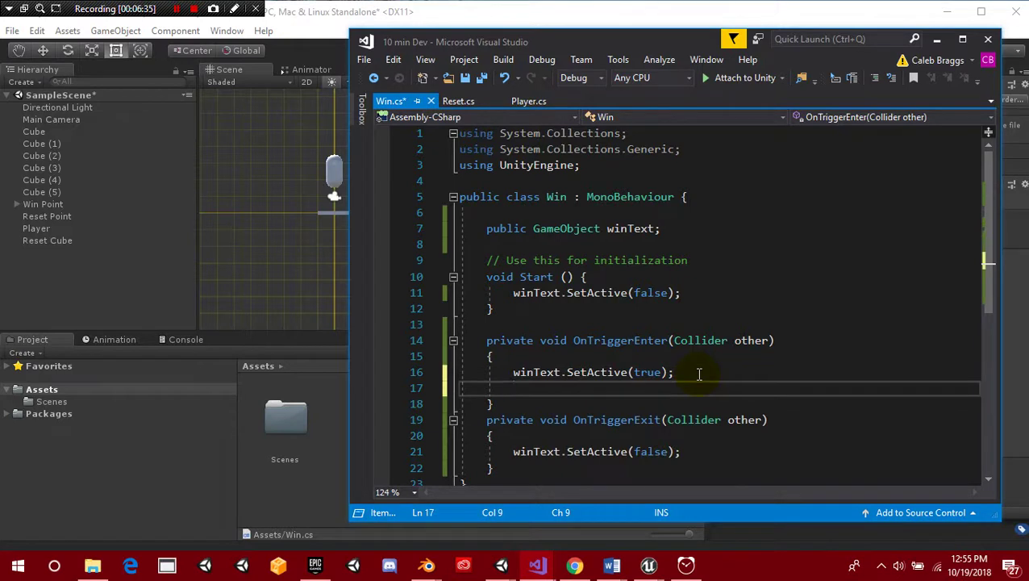
pyautogui.click(676, 229)
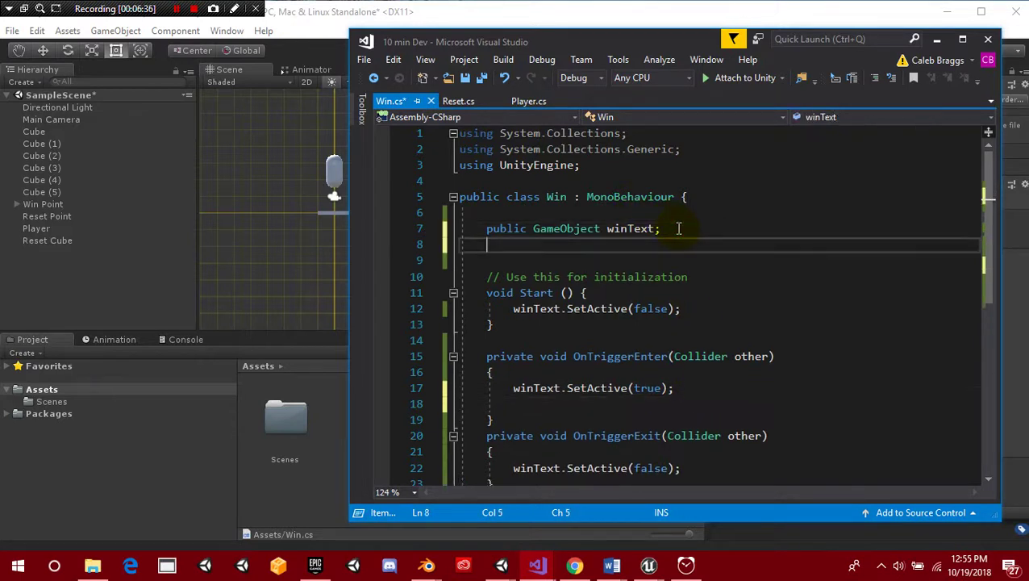
pyautogui.press('Return')
pyautogui.write('pu')
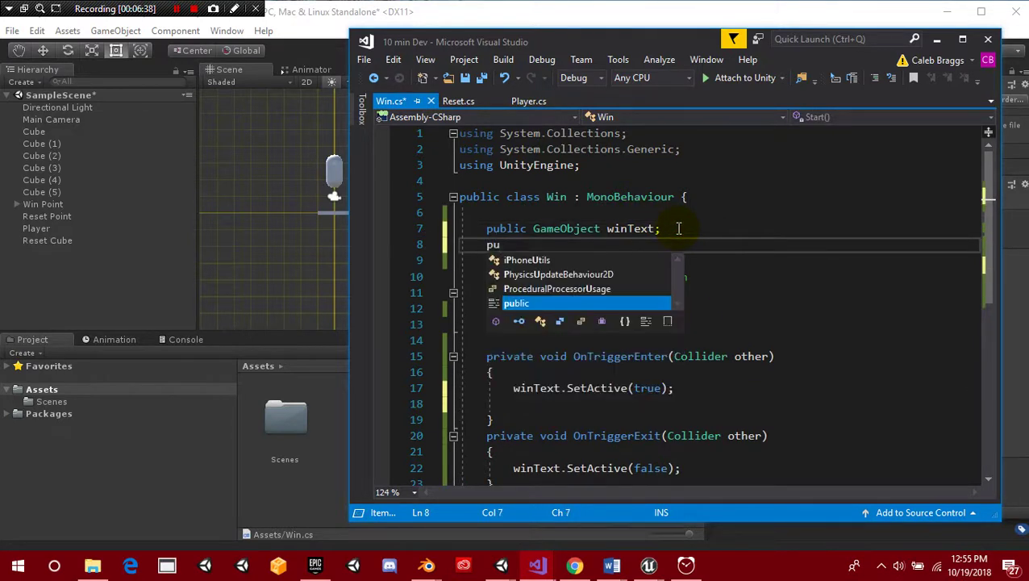
pyautogui.write('blic Transform ')
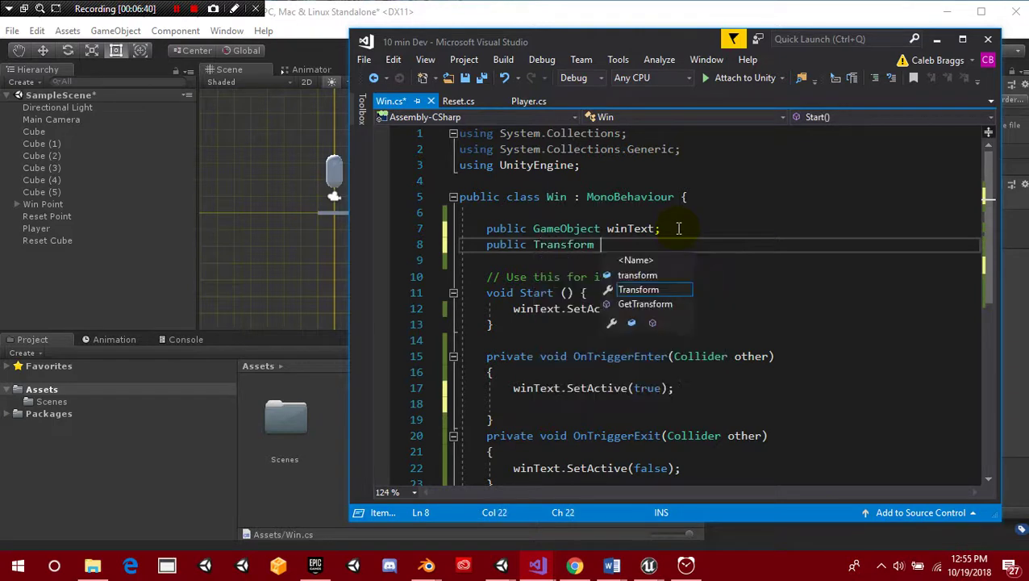
pyautogui.write('resetPos')
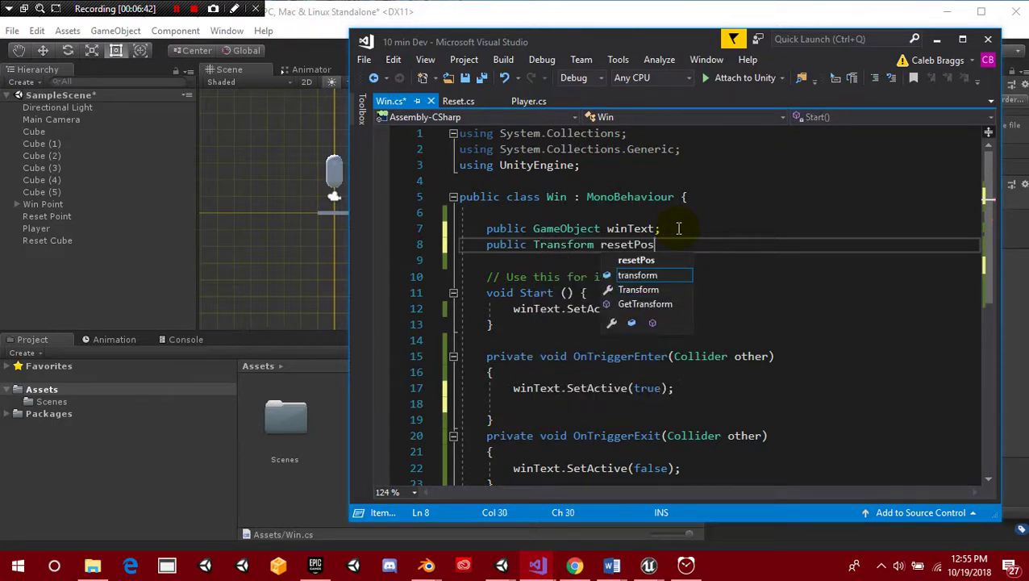
pyautogui.write(';')
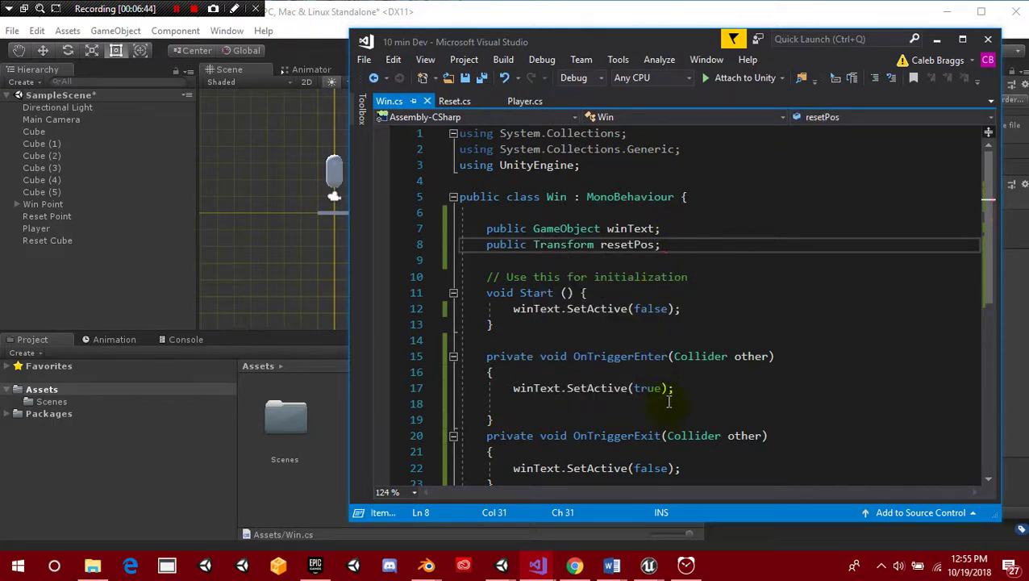
# Copy the velocity reset and resetPos.position lines from the Reset script into OnTriggerEnter of the Win script, below winText.SetActive(true);
pyautogui.click(454, 101)
pyautogui.moveTo(814, 317); pyautogui.dragTo(537, 297)
pyautogui.hotkey('ctrl', 'c')
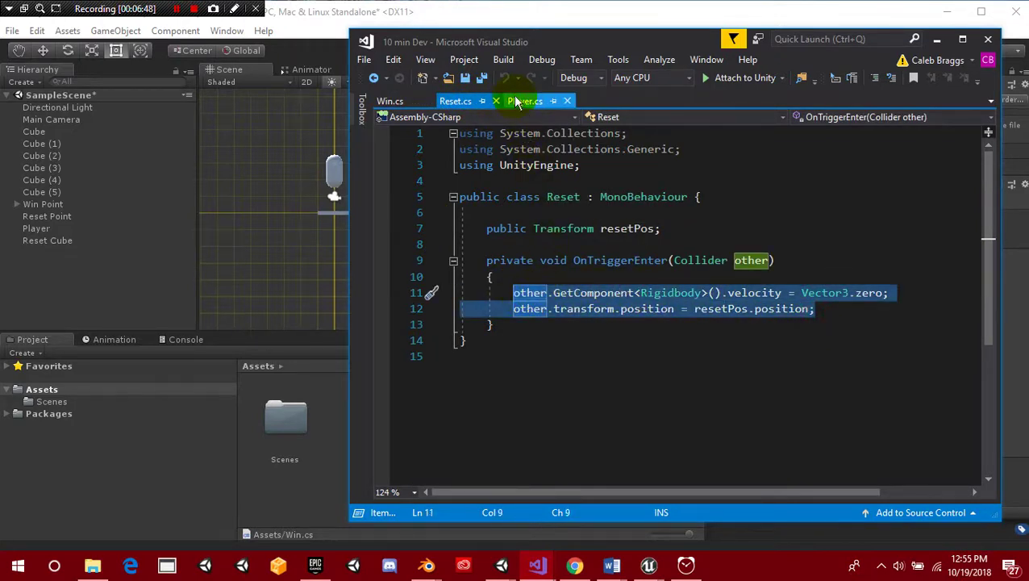
pyautogui.click(389, 101)
pyautogui.scroll(-2, 636, 382)
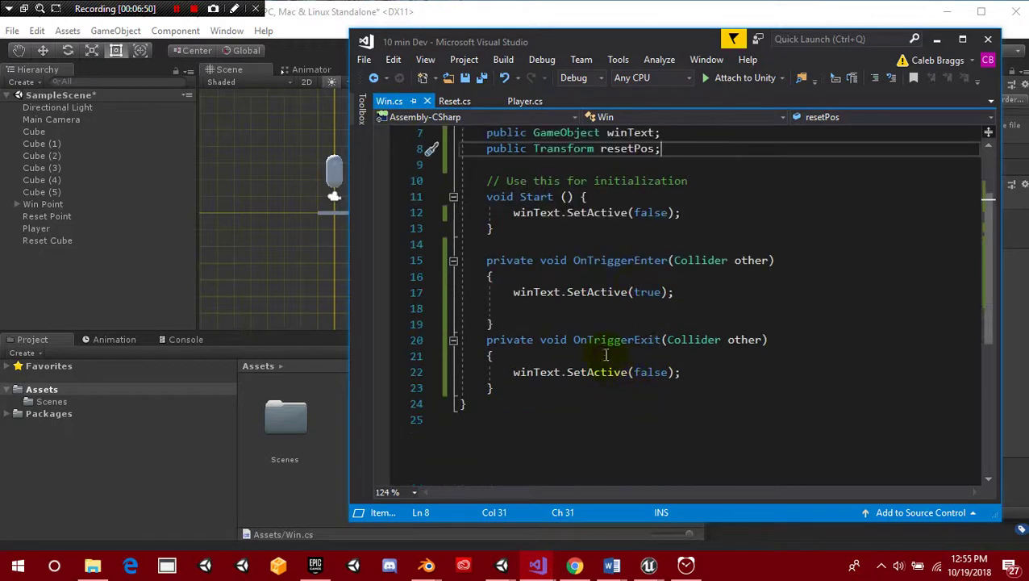
pyautogui.click(714, 291)
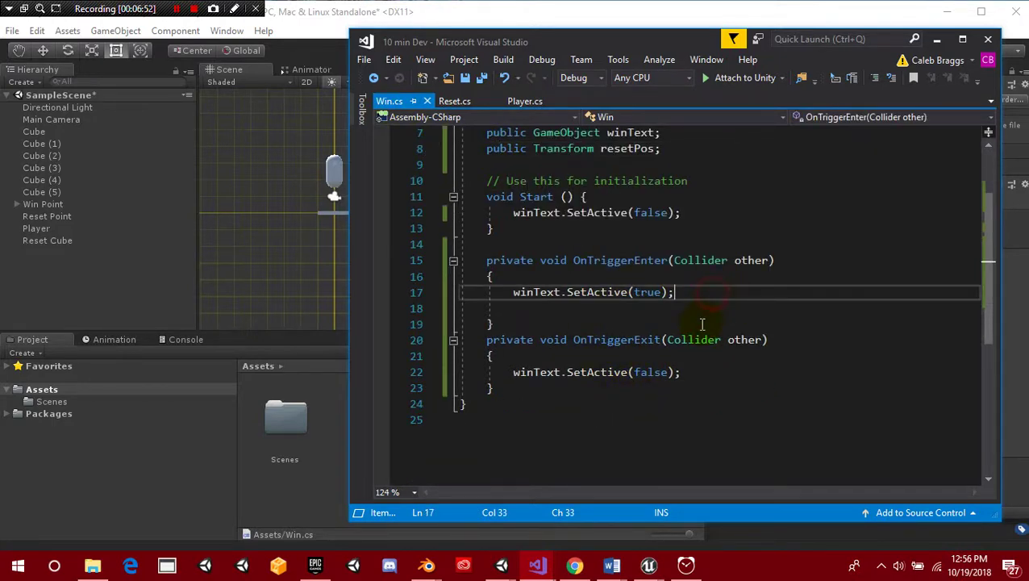
pyautogui.press('Return')
pyautogui.hotkey('ctrl', 'v')
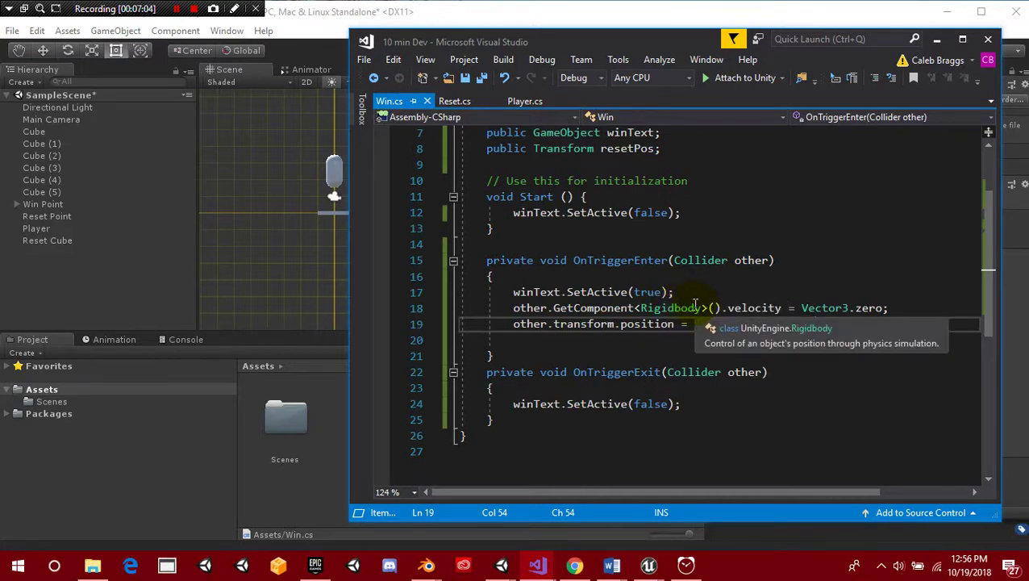
pyautogui.write('resetPos.position;')
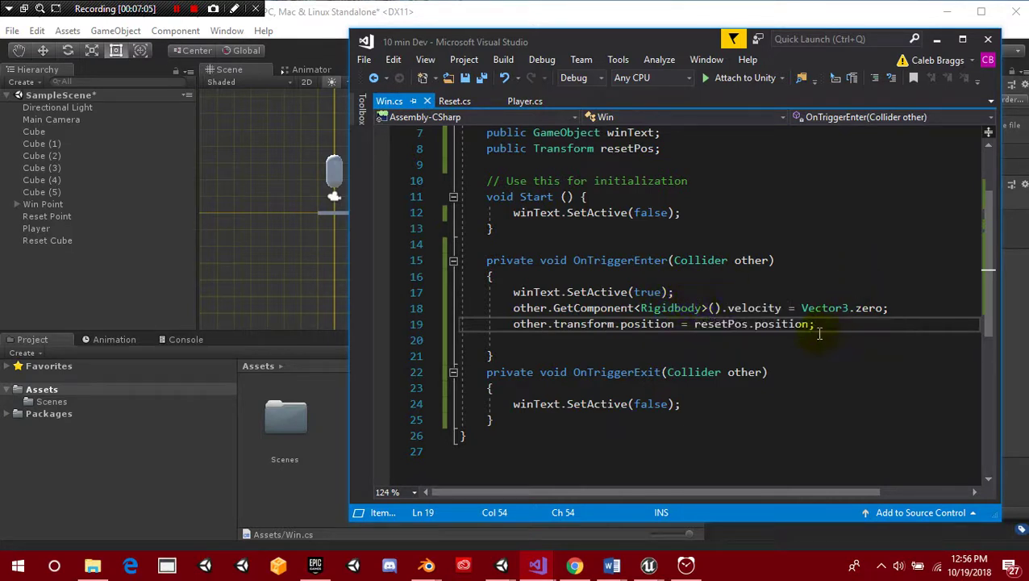
# Delete the velocity and resetPos.position lines from OnTriggerEnter in the Win script and save it
pyautogui.click(692, 296)
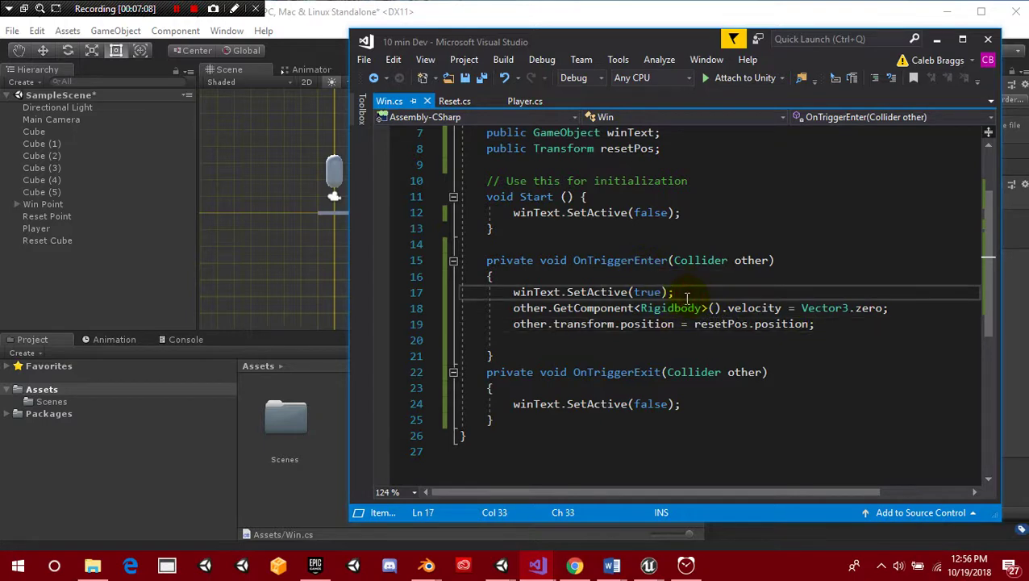
pyautogui.click(686, 565)
pyautogui.click(686, 565)
pyautogui.moveTo(821, 325); pyautogui.dragTo(423, 310)
pyautogui.press('Delete')
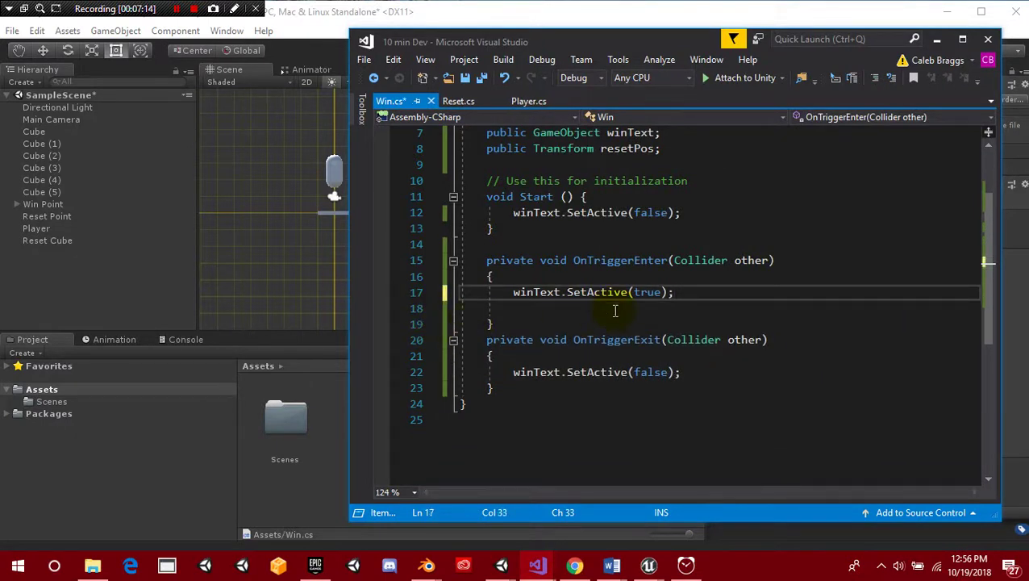
pyautogui.hotkey('ctrl', 's')
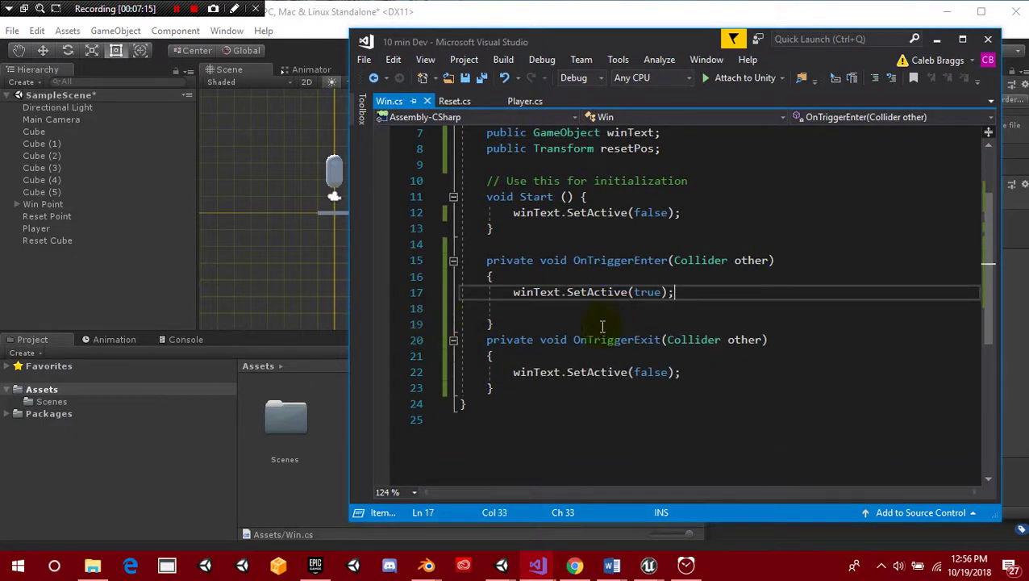
# Switch to Unity, add a UI Text object to the scene, and stretch its anchors and position across the whole canvas
pyautogui.click(407, 10)
pyautogui.click(71, 203)
pyautogui.click(67, 275)
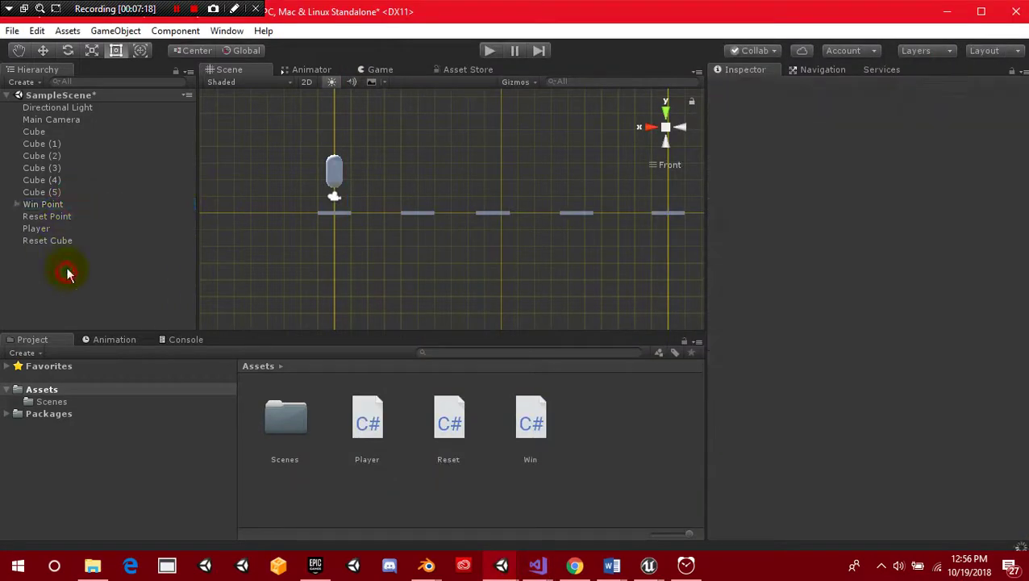
pyautogui.rightClick(67, 274)
pyautogui.moveTo(150, 508)
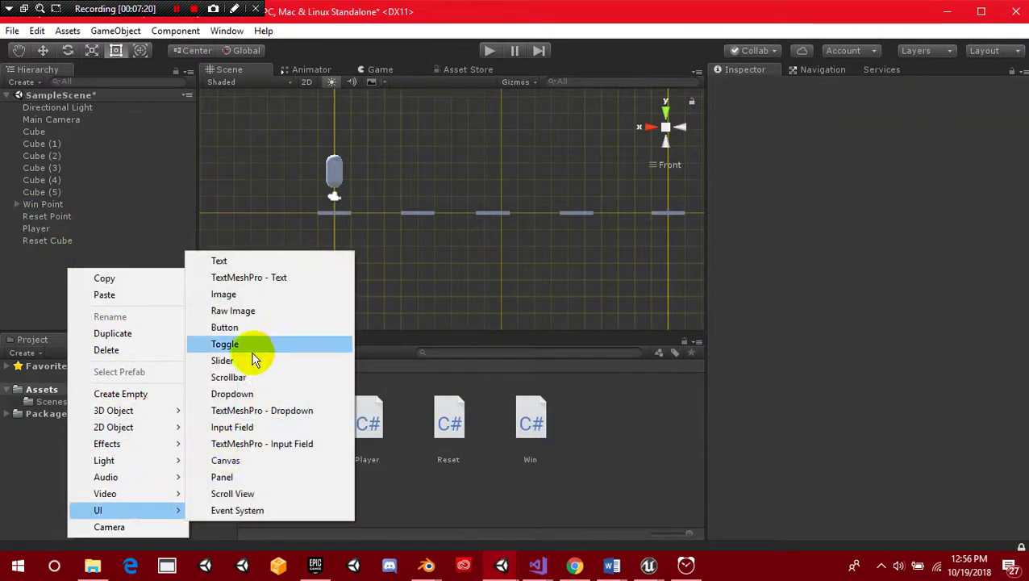
pyautogui.click(242, 262)
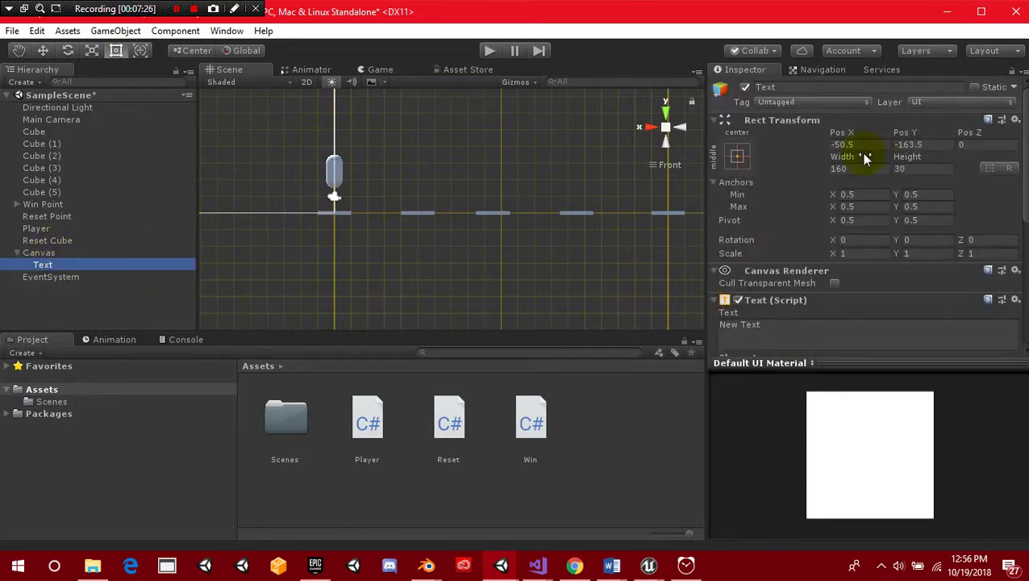
pyautogui.click(739, 154)
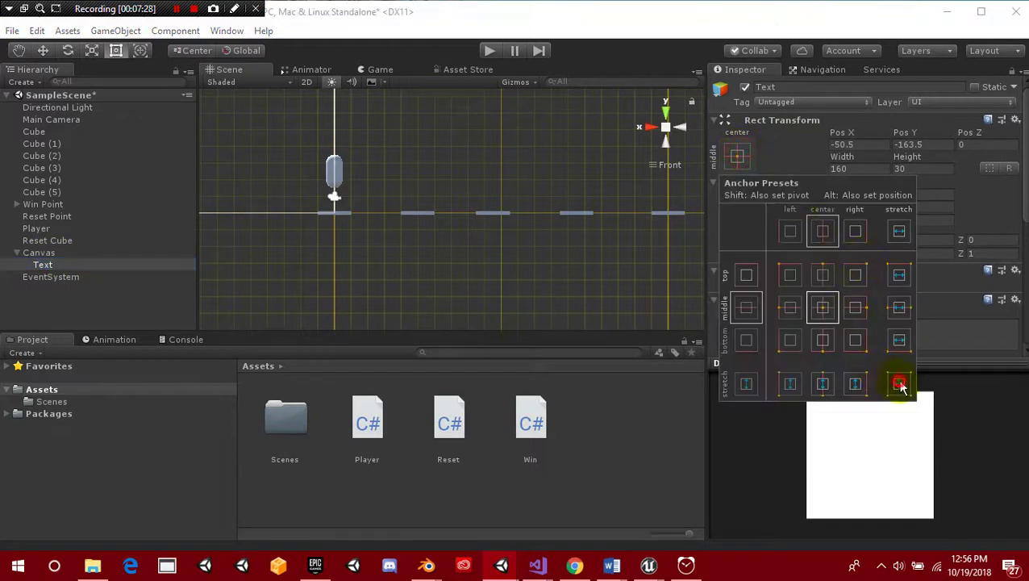
pyautogui.click(901, 386)
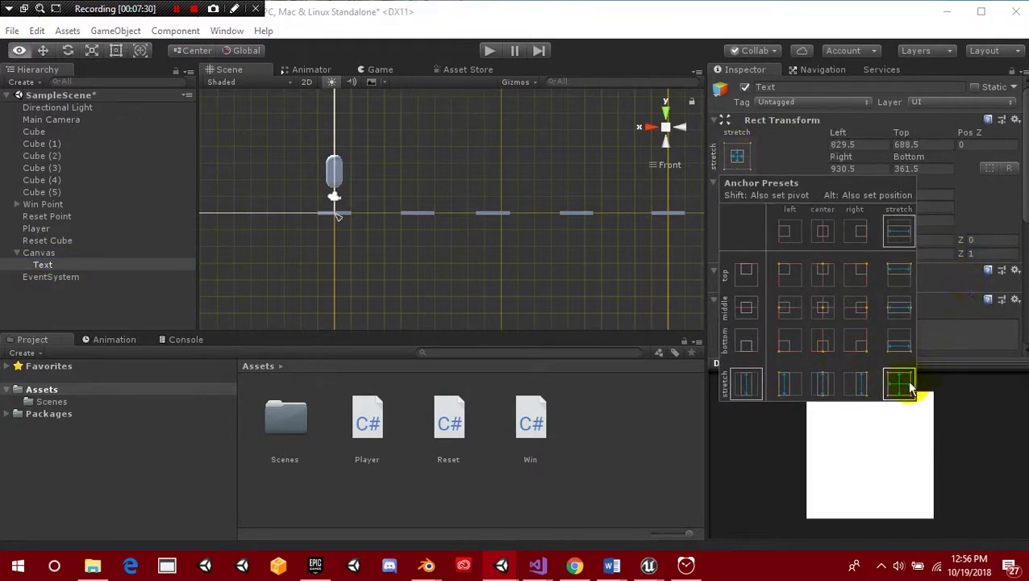
# Set the text's content to "You Win", align it to the center and middle, and start changing its font size
pyautogui.click(962, 340)
pyautogui.write('Win')
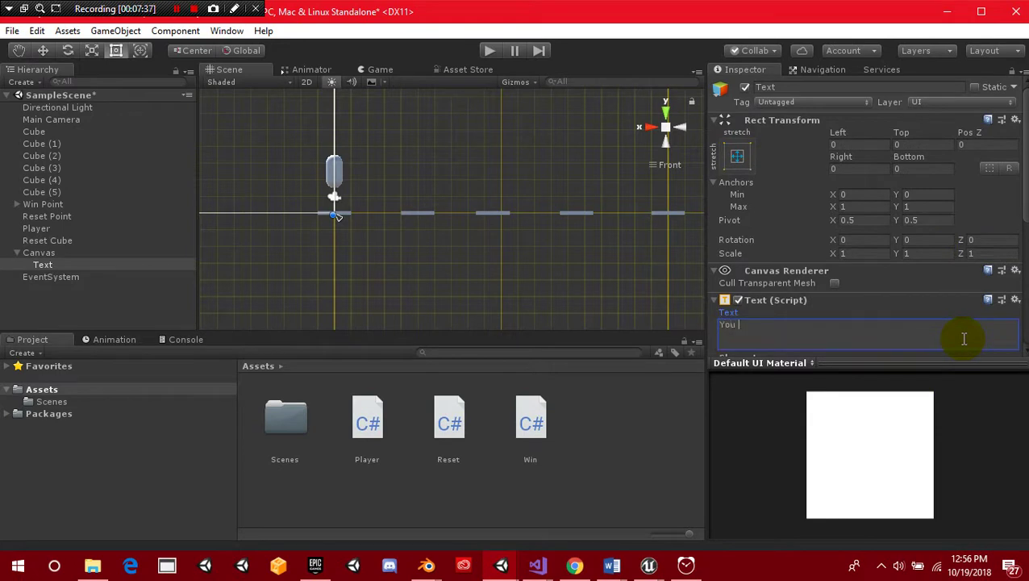
pyautogui.scroll(-5, 932, 262)
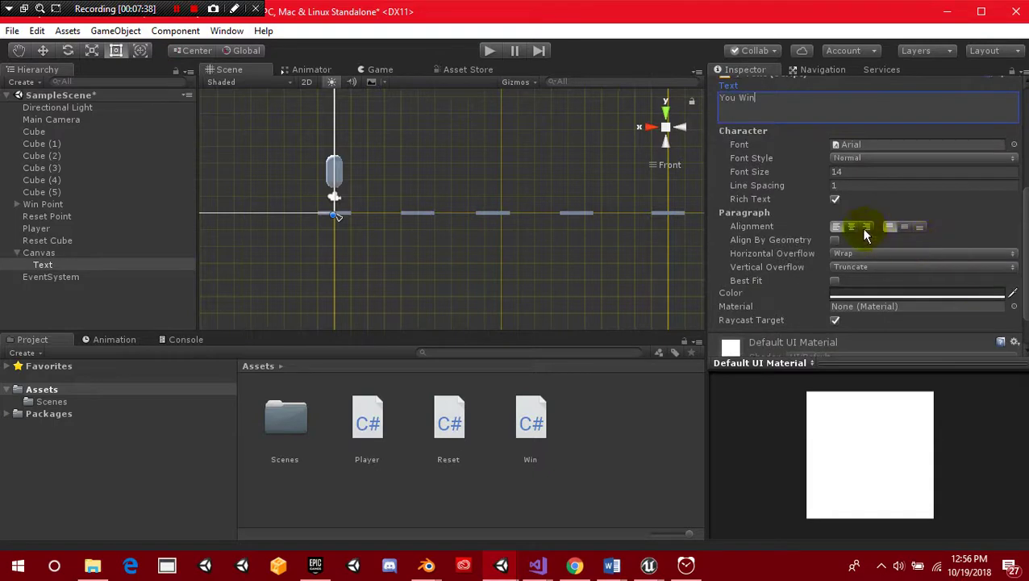
pyautogui.click(885, 174)
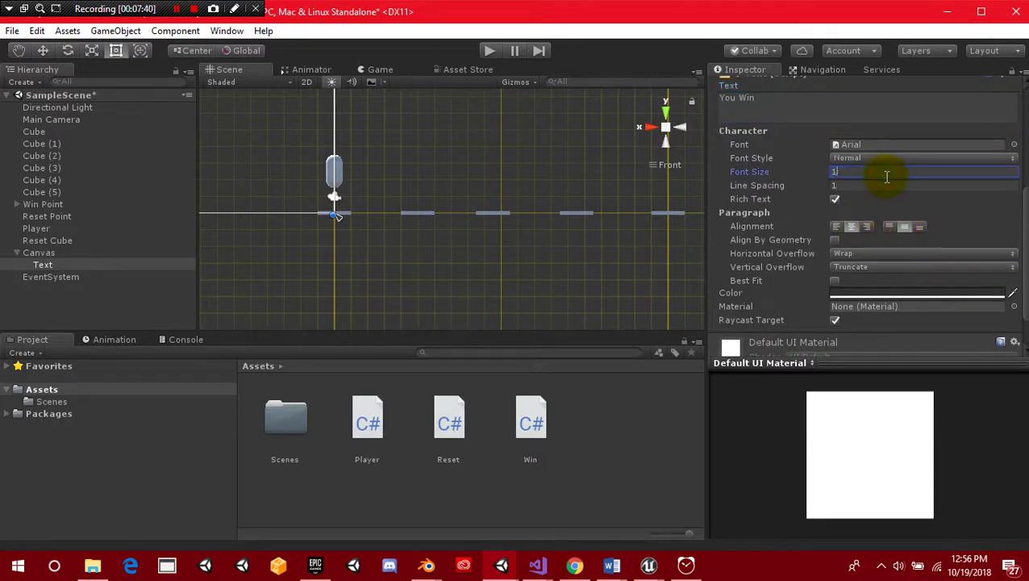
# Set the Canvas Scaler's UI scale mode to Scale With Screen Size
pyautogui.click(39, 252)
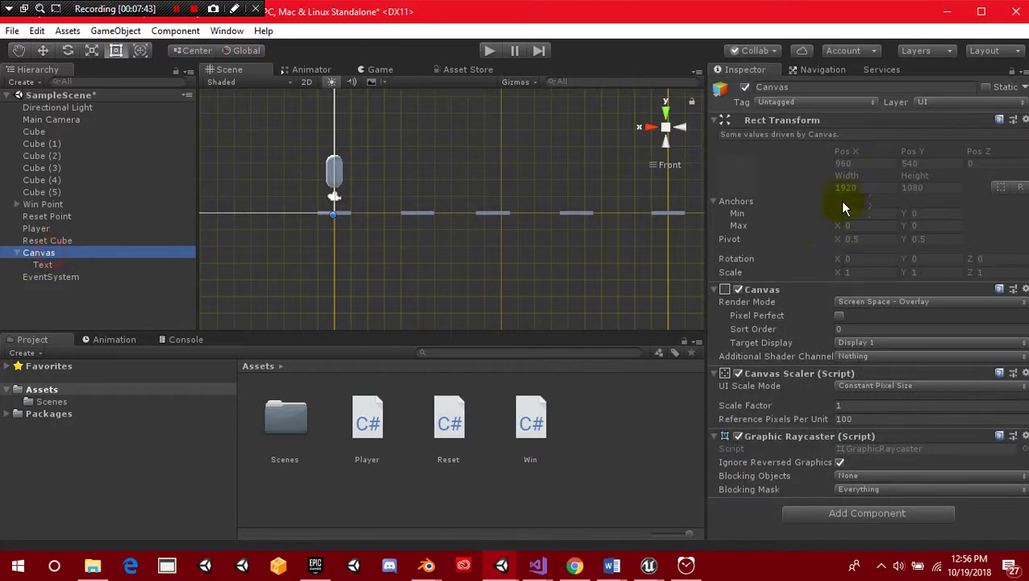
pyautogui.click(894, 385)
pyautogui.click(887, 418)
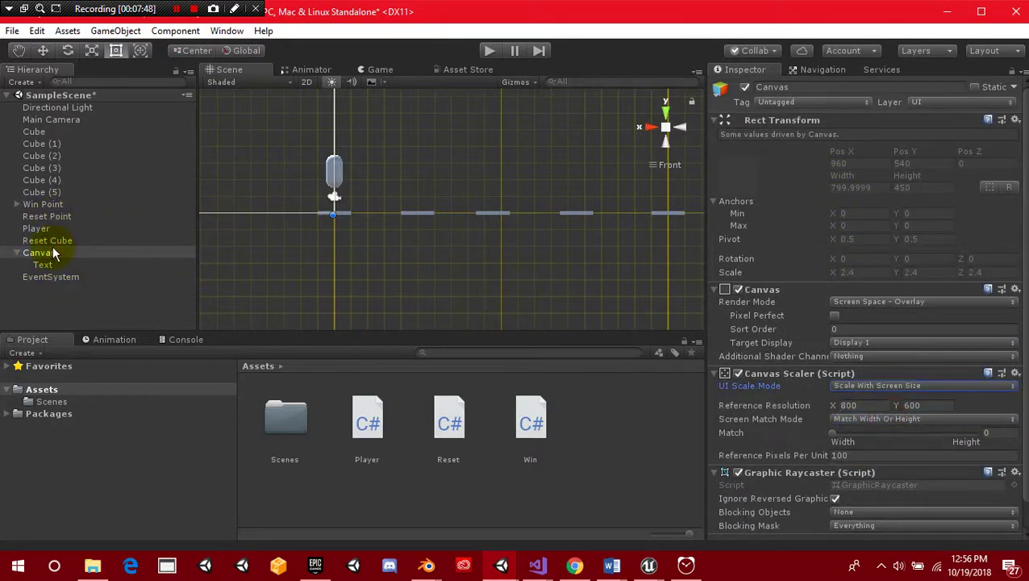
# Attach the Win script to the Win Point object and assign the canvas's Text object as its Win Text
pyautogui.click(48, 217)
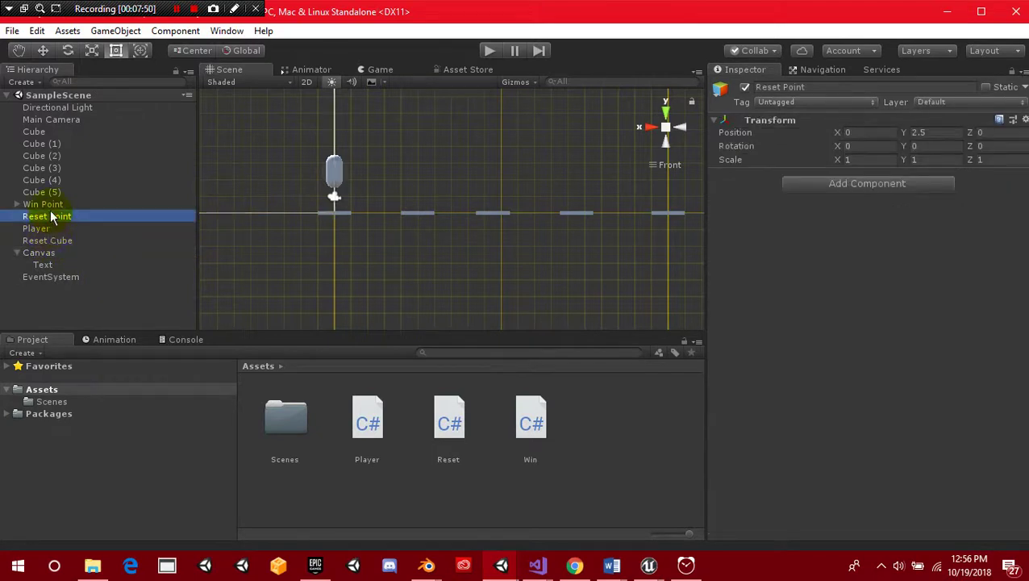
pyautogui.click(43, 204)
pyautogui.moveTo(528, 427); pyautogui.dragTo(787, 482)
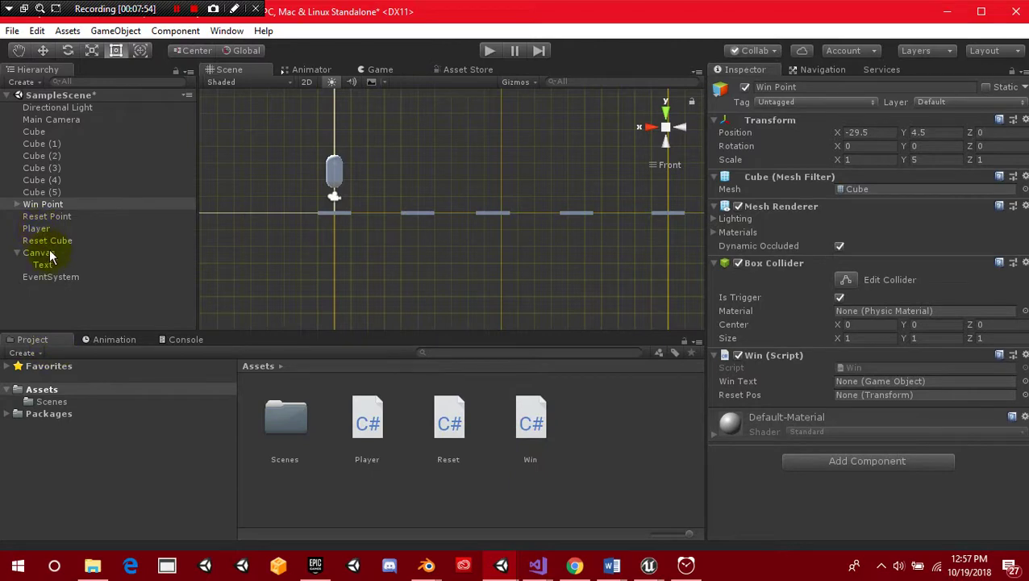
pyautogui.moveTo(45, 264); pyautogui.dragTo(862, 382)
# Switch to Visual Studio, delete the resetPos declaration from the Win script, and save the script
pyautogui.click(538, 565)
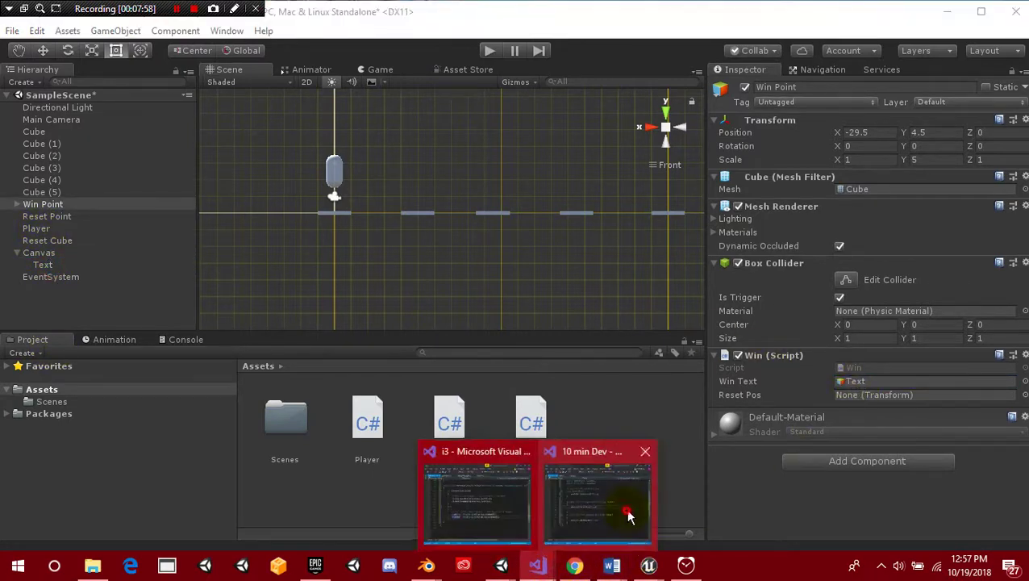
pyautogui.click(630, 518)
pyautogui.scroll(2, 588, 210)
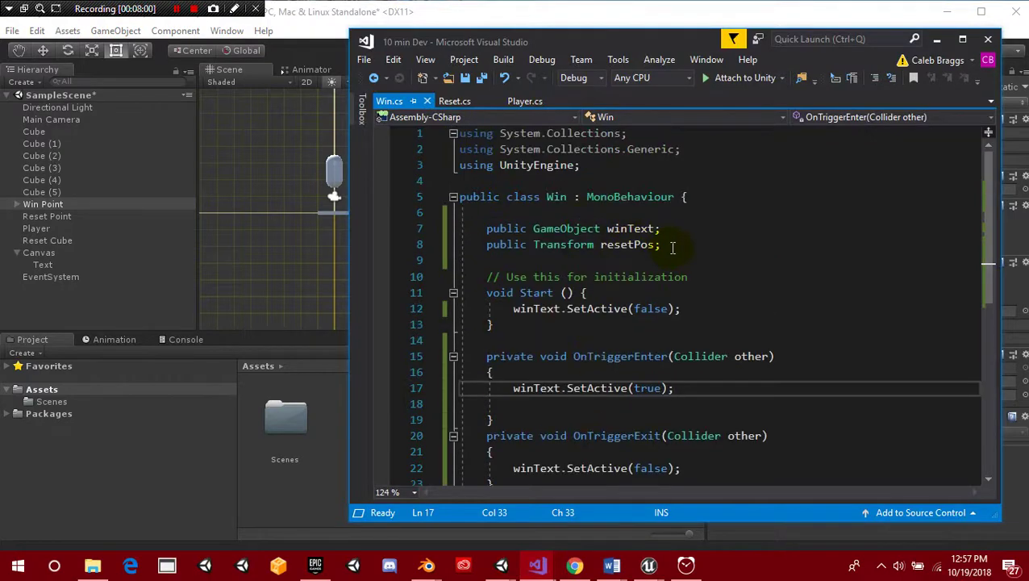
pyautogui.moveTo(672, 246); pyautogui.dragTo(398, 248)
pyautogui.press('BackSpace')
pyautogui.press('BackSpace')
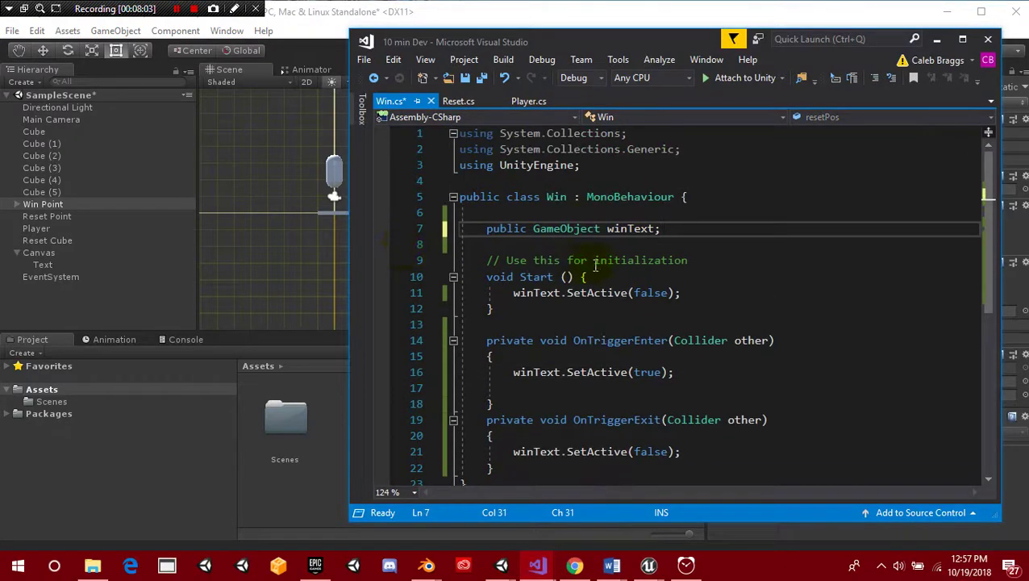
pyautogui.hotkey('ctrl', 's')
# Return to Unity and create a physic material named Bounce in the Assets folder
pyautogui.hotkey('alt', 'Tab')
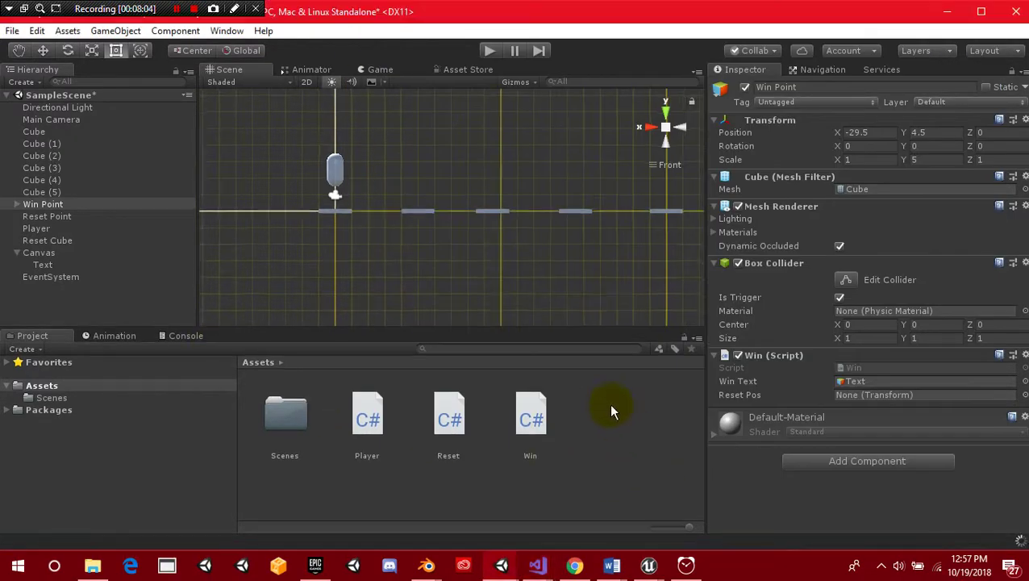
pyautogui.rightClick(612, 411)
pyautogui.moveTo(710, 53)
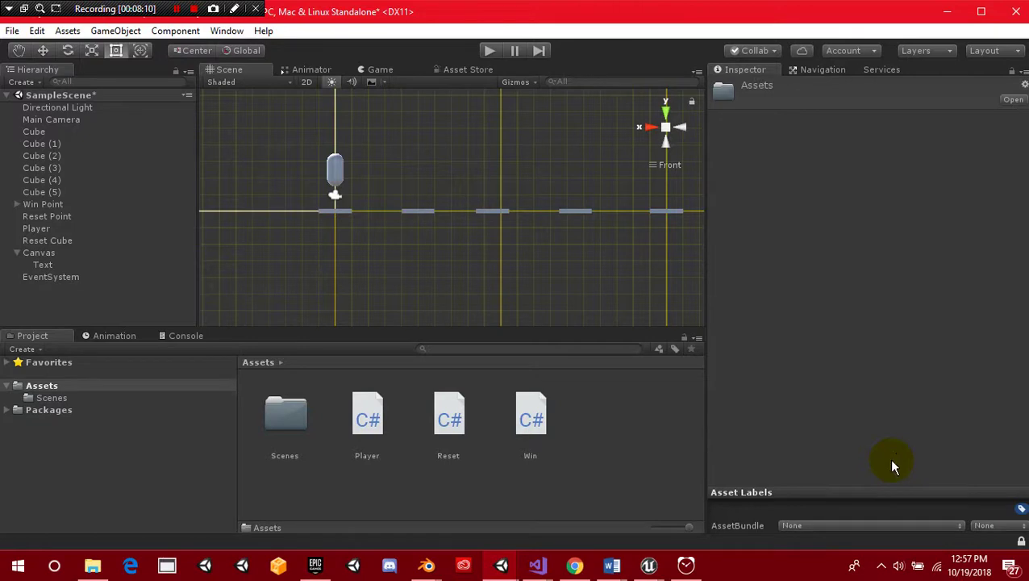
pyautogui.write('Bounce')
pyautogui.press('Return')
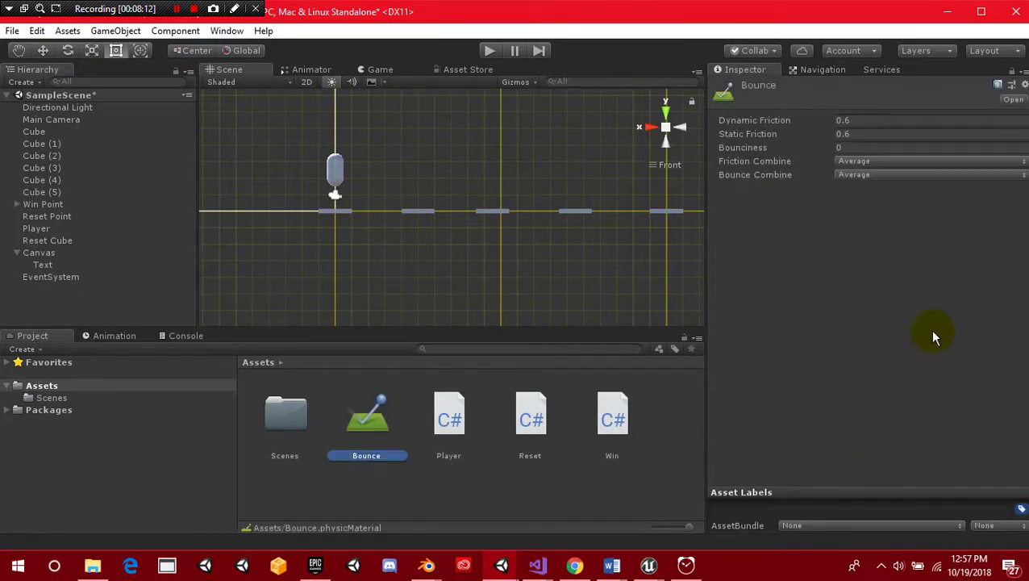
# Set the Bounce material's dynamic and static friction to 0, bounciness to 1, friction combine to Minimum and bounce combine to Maximum
pyautogui.click(894, 120)
pyautogui.write('0')
pyautogui.press('Tab')
pyautogui.write('0')
pyautogui.press('Tab')
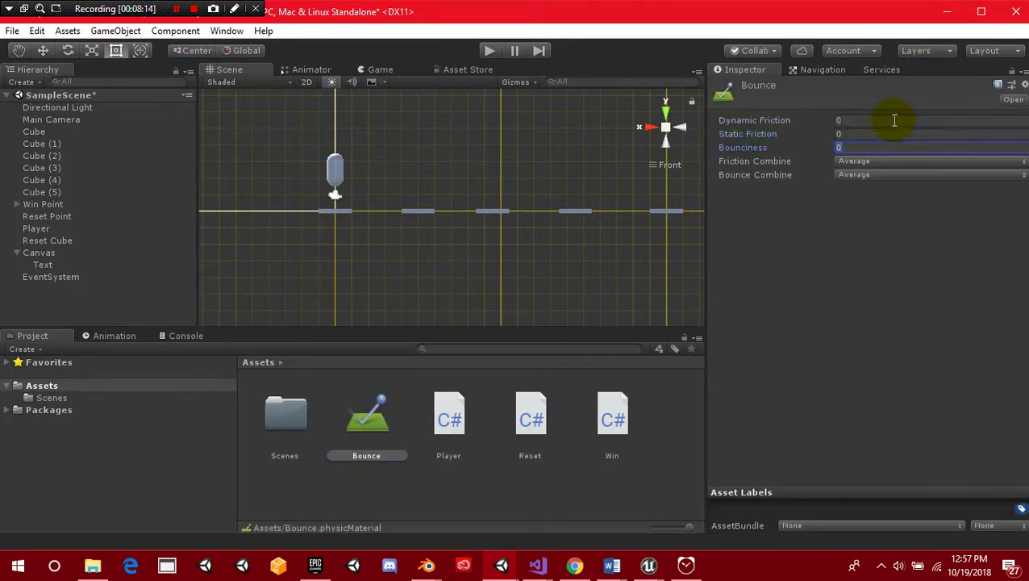
pyautogui.click(882, 164)
pyautogui.click(880, 194)
pyautogui.click(878, 176)
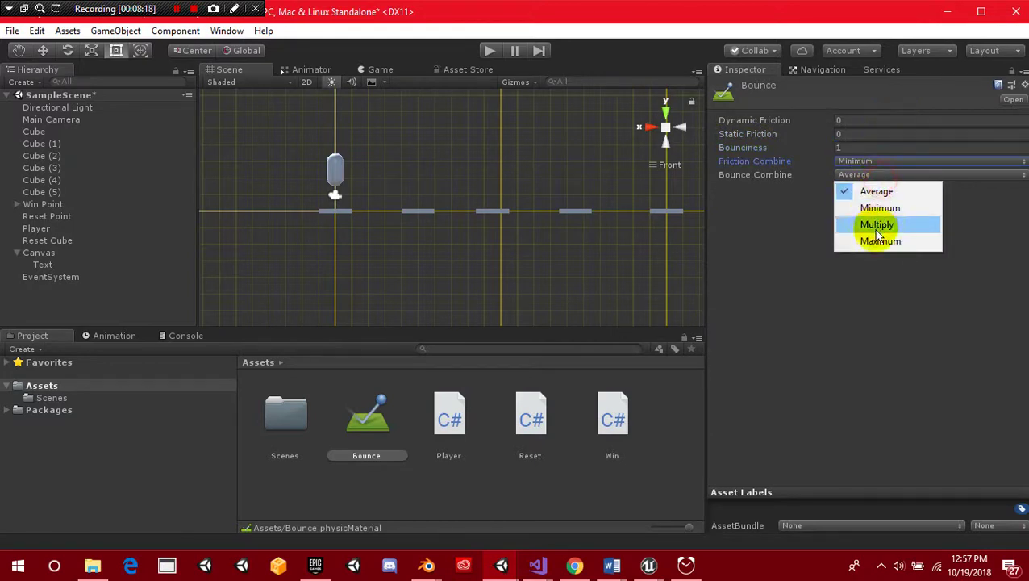
pyautogui.click(881, 241)
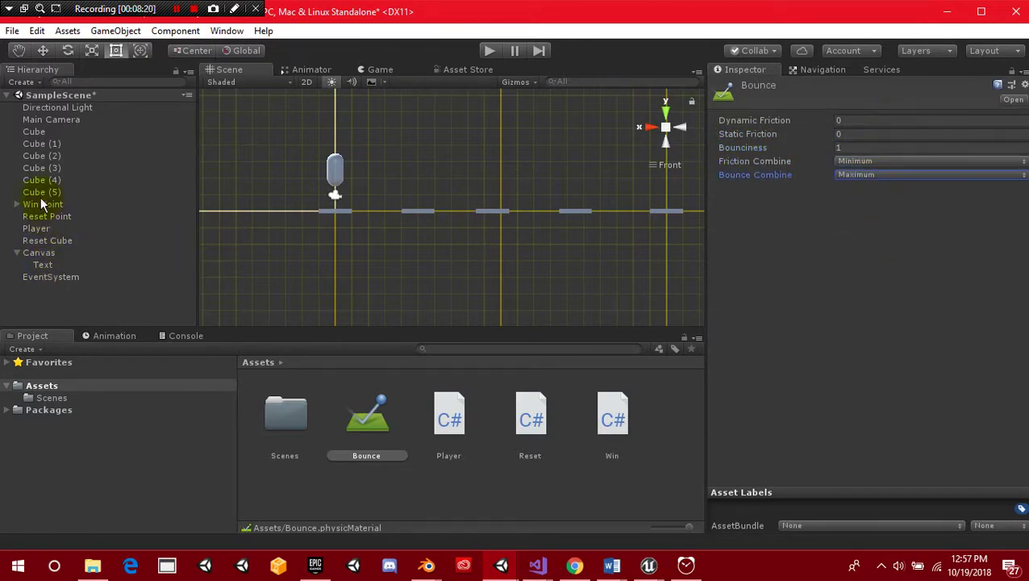
# Assign the Bounce physic material to the box colliders of all six platform cubes, Cube through Cube (5)
pyautogui.click(36, 132)
pyautogui.keyDown('shift'); pyautogui.click(42, 192); pyautogui.keyUp('shift')
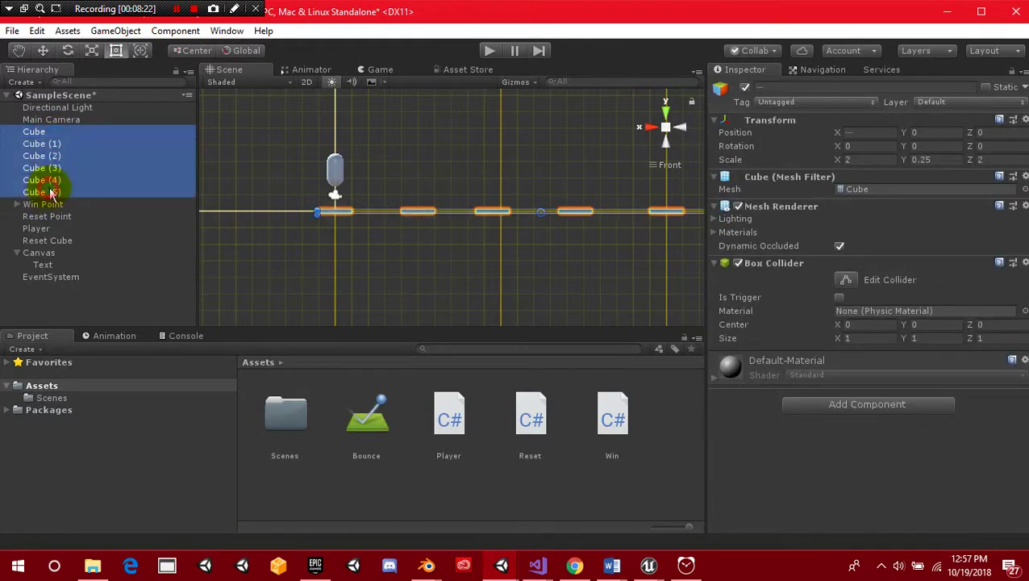
pyautogui.moveTo(525, 230); pyautogui.dragTo(444, 276, button='middle')
pyautogui.scroll(-2, 443, 276)
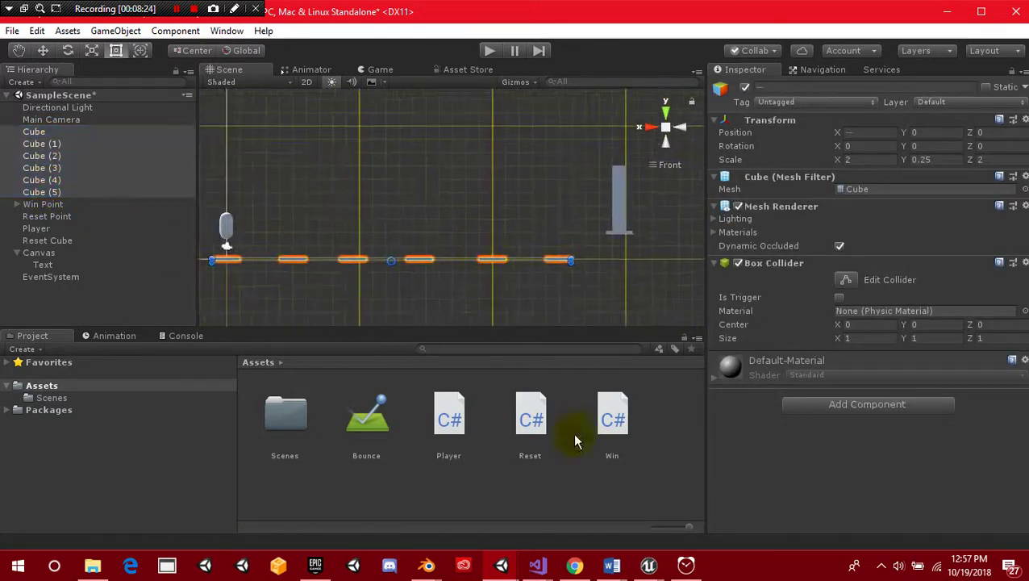
pyautogui.moveTo(379, 416); pyautogui.dragTo(790, 456)
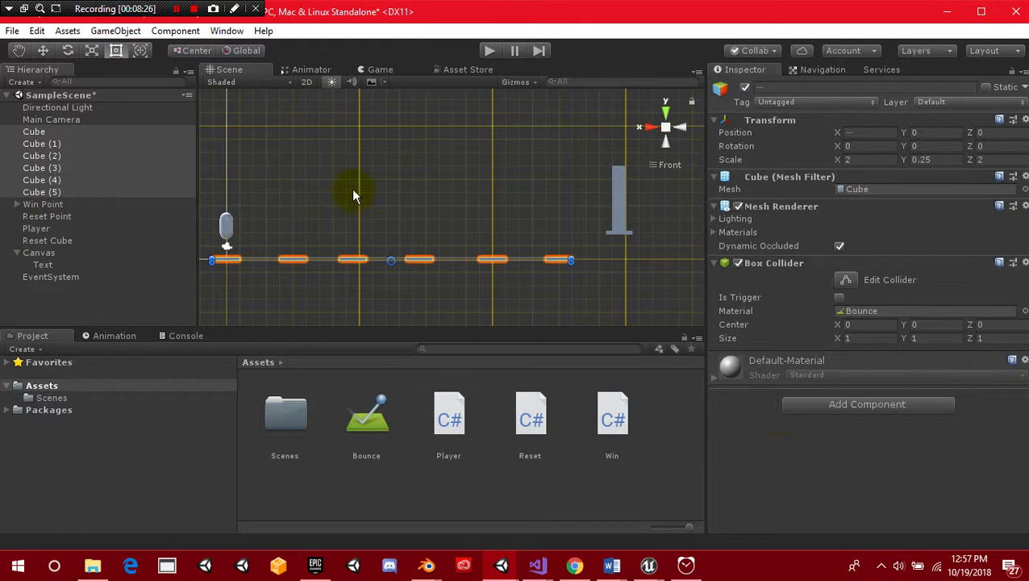
# Start play mode and check the Game Development Timer in Alarms & Clock, returning to Unity to stop the run
pyautogui.click(488, 51)
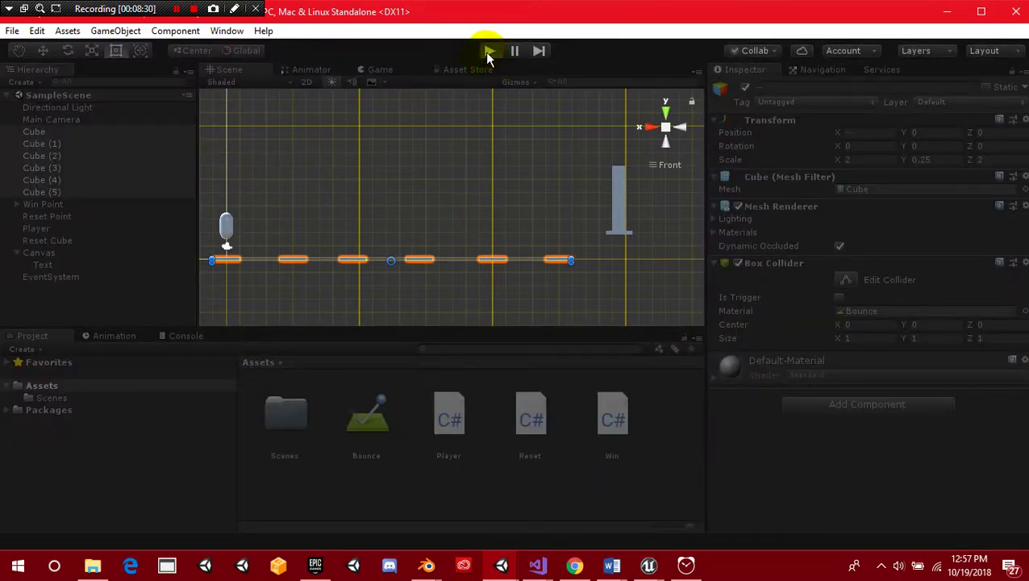
pyautogui.click(686, 564)
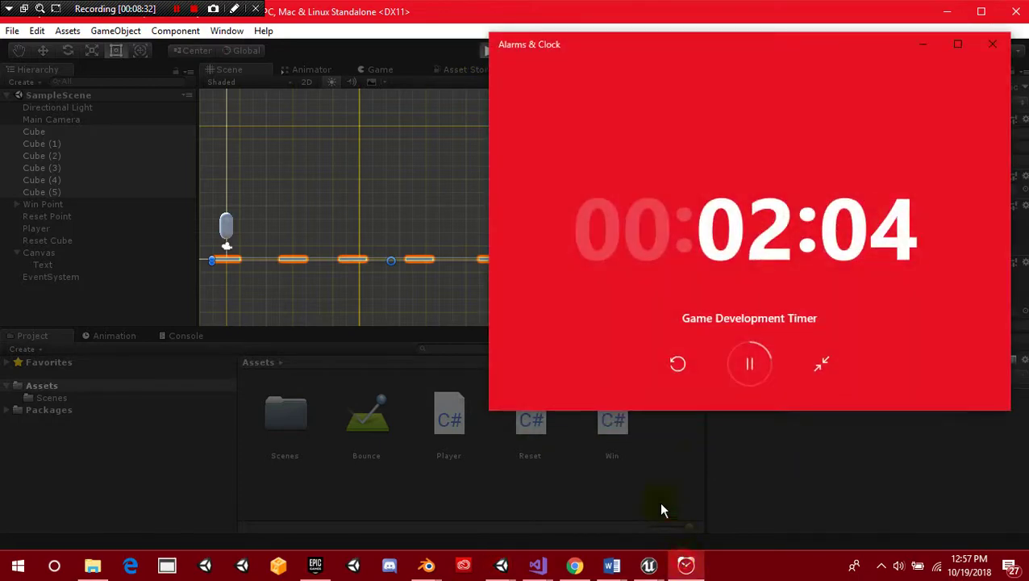
pyautogui.click(479, 37)
pyautogui.click(489, 51)
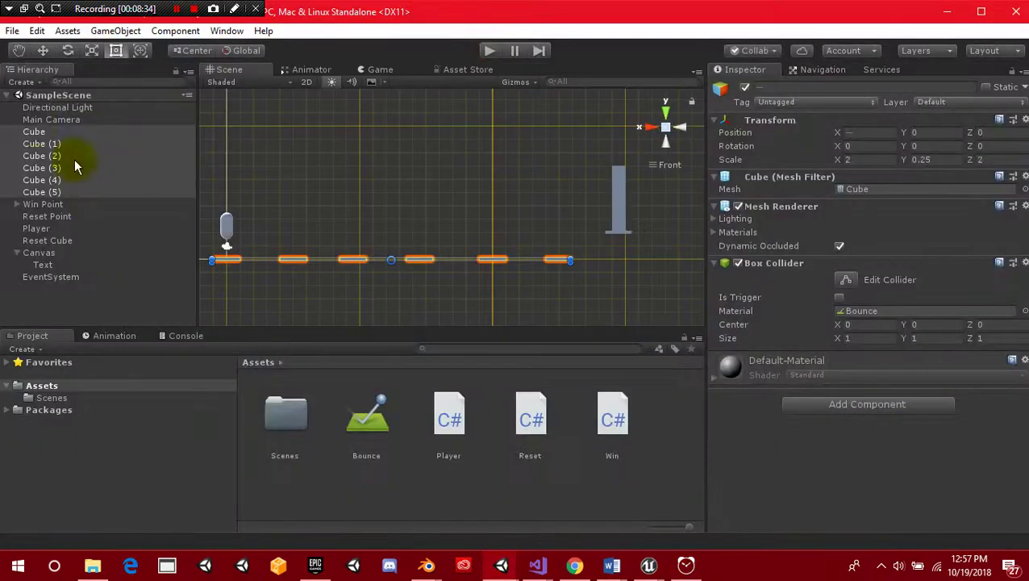
# Make the Main Camera a child of the Player object
pyautogui.click(52, 119)
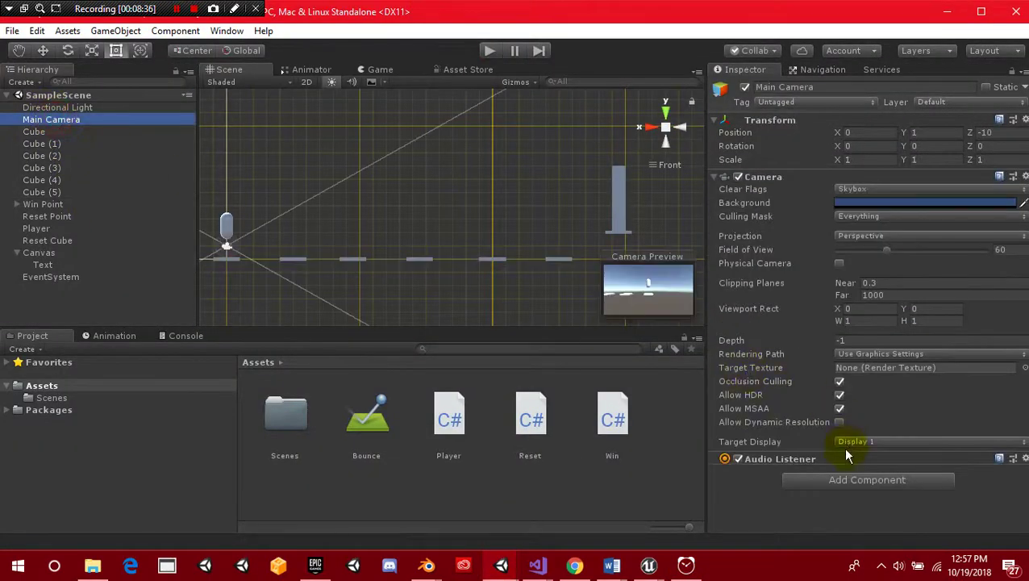
pyautogui.moveTo(51, 121); pyautogui.dragTo(49, 218)
# Play-test the level with the camera following the player, stop it, and check the development timer
pyautogui.click(488, 51)
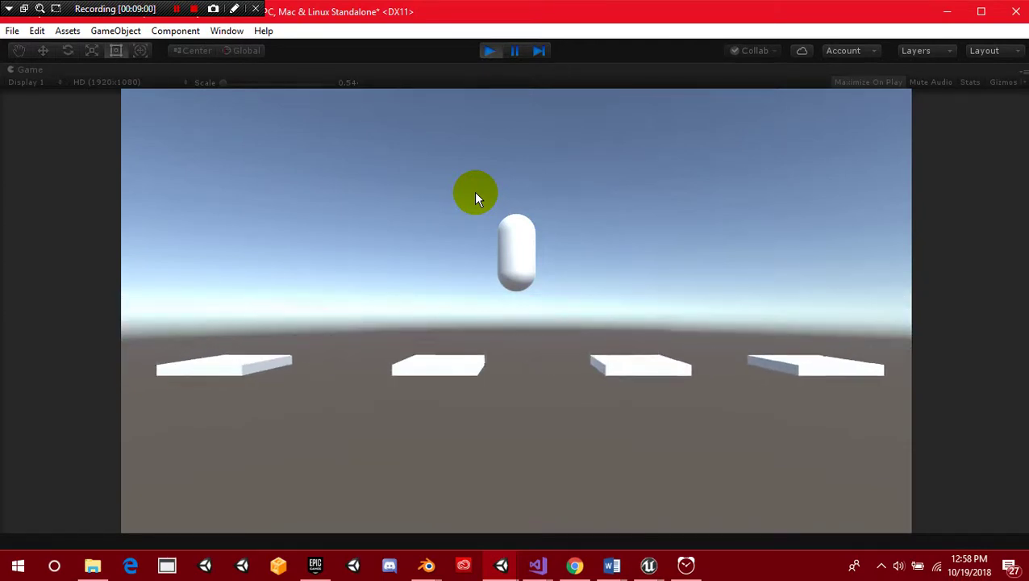
pyautogui.click(494, 50)
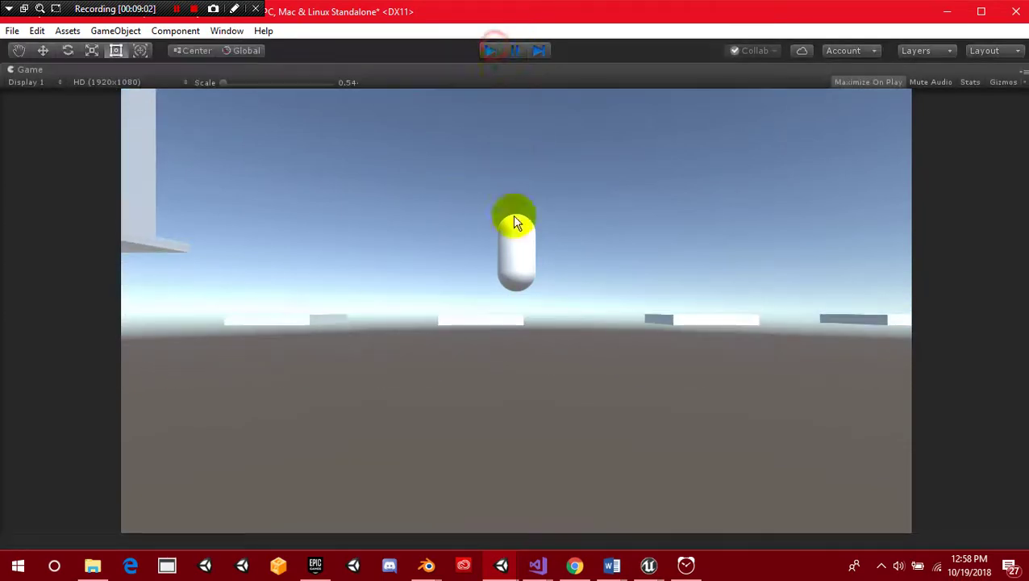
pyautogui.click(685, 564)
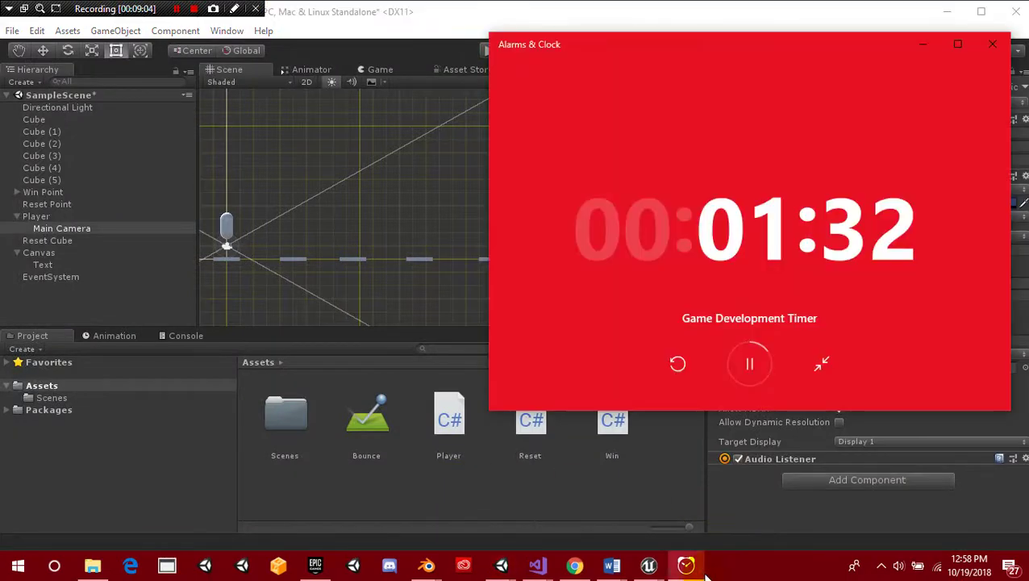
pyautogui.click(685, 564)
# Create a new material named Black in the Assets folder
pyautogui.rightClick(593, 479)
pyautogui.moveTo(755, 125)
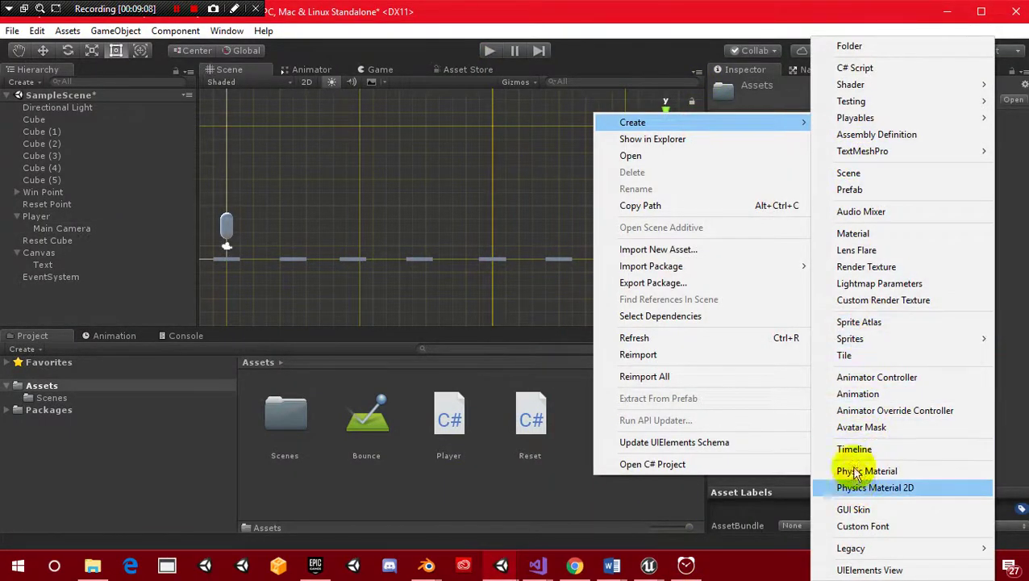
pyautogui.click(855, 233)
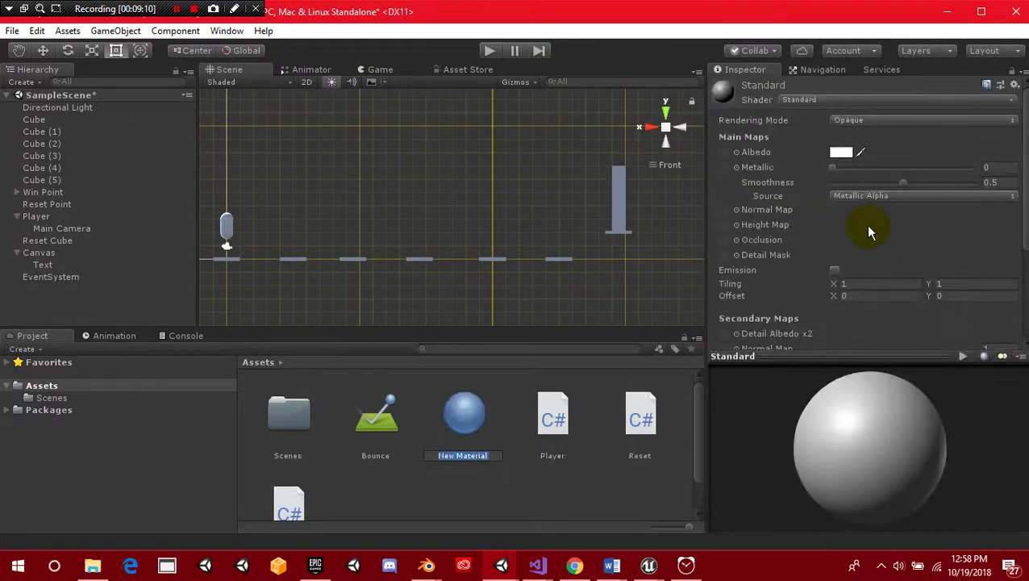
pyautogui.write('Black')
pyautogui.press('Return')
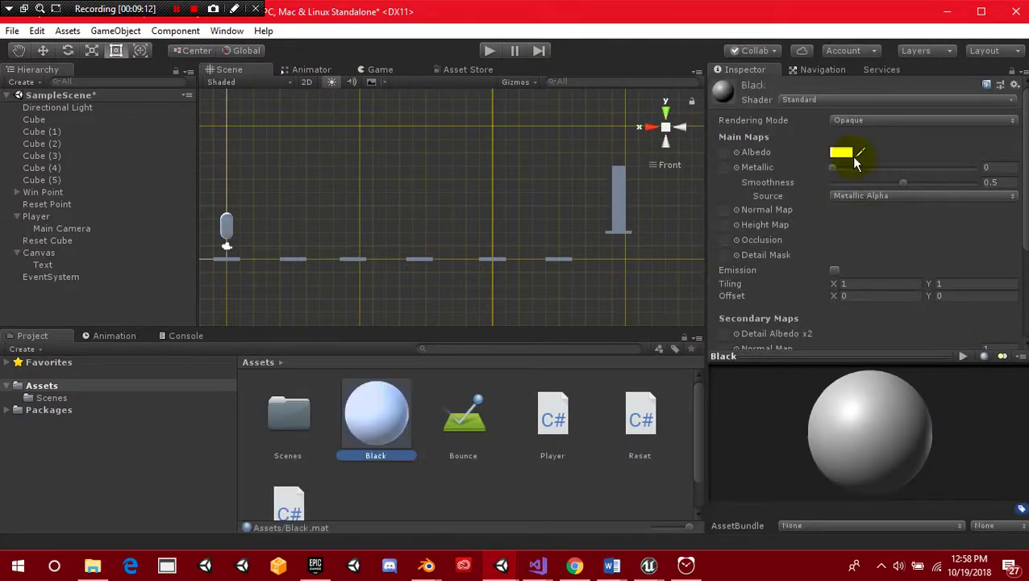
# Set the Black material's albedo to 000000, its smoothness to 0.707 and its metallic value to 0.374
pyautogui.click(841, 152)
pyautogui.moveTo(806, 234); pyautogui.dragTo(706, 292)
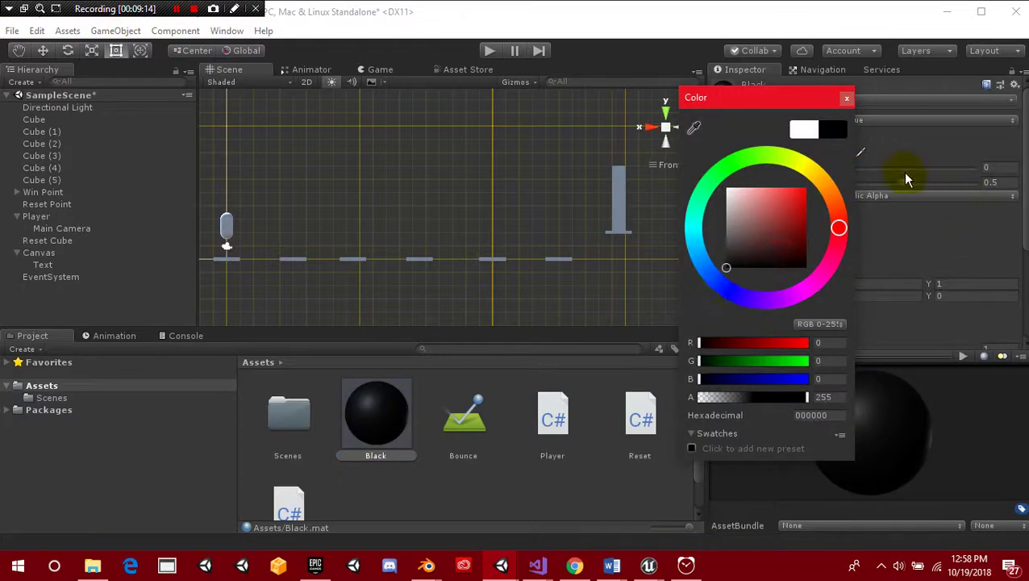
pyautogui.moveTo(905, 180); pyautogui.dragTo(934, 190)
pyautogui.moveTo(876, 166); pyautogui.dragTo(885, 167)
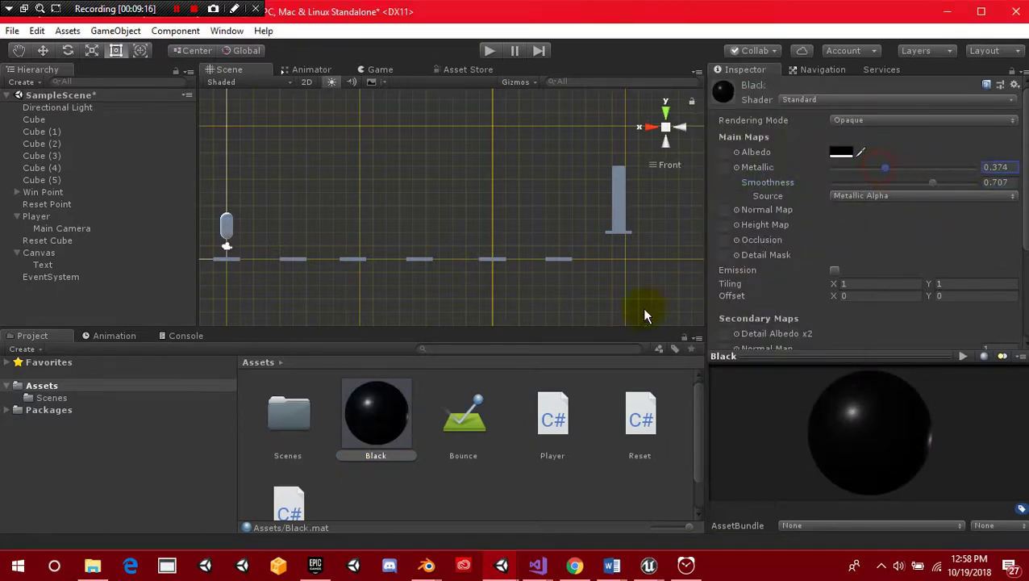
pyautogui.click(42, 131)
pyautogui.click(34, 119)
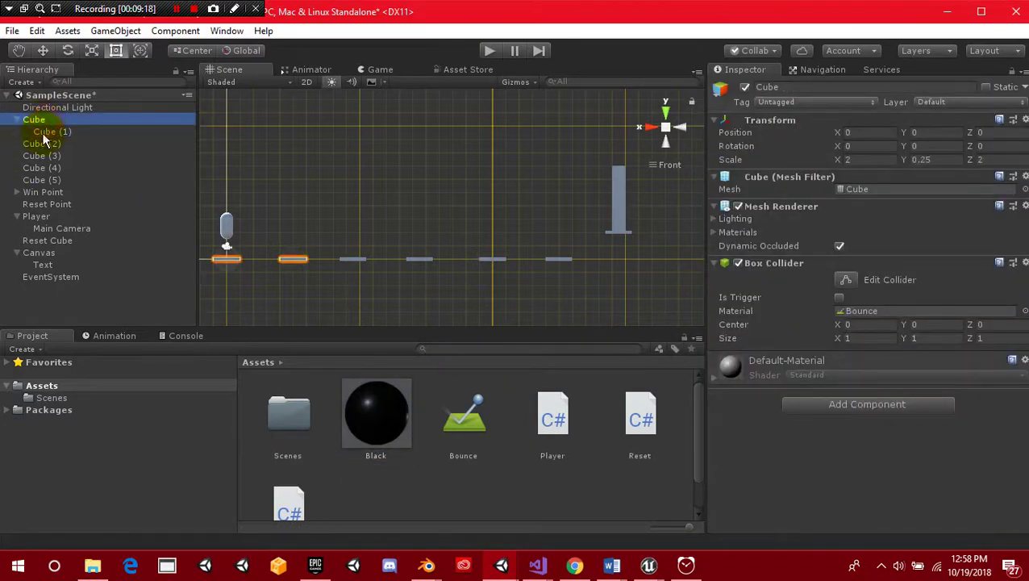
pyautogui.doubleClick(42, 132)
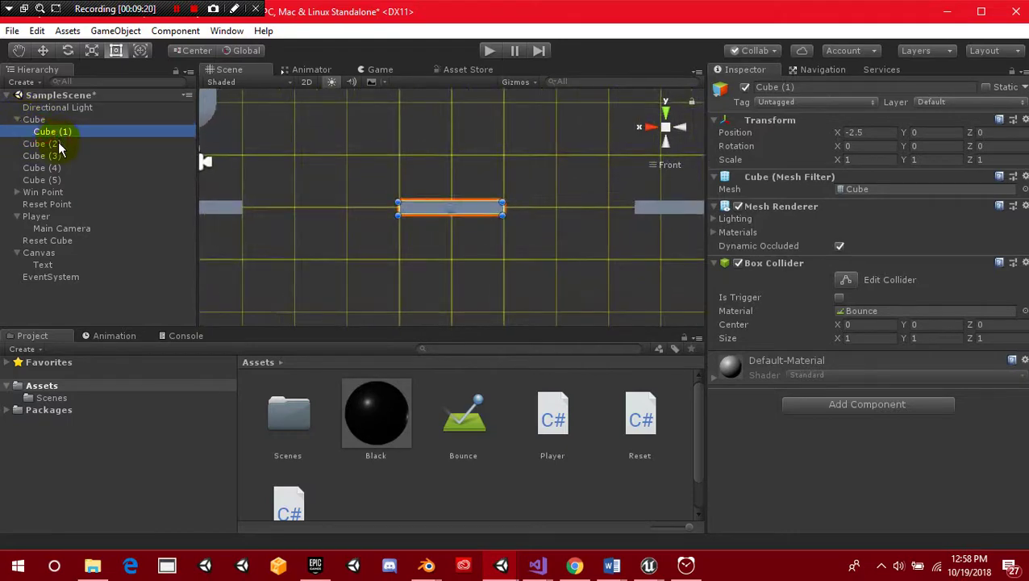
pyautogui.press('Up')
pyautogui.press('Down')
# Select all six platform cubes, Cube through Cube (5), and apply the Black material to them
pyautogui.click(34, 119)
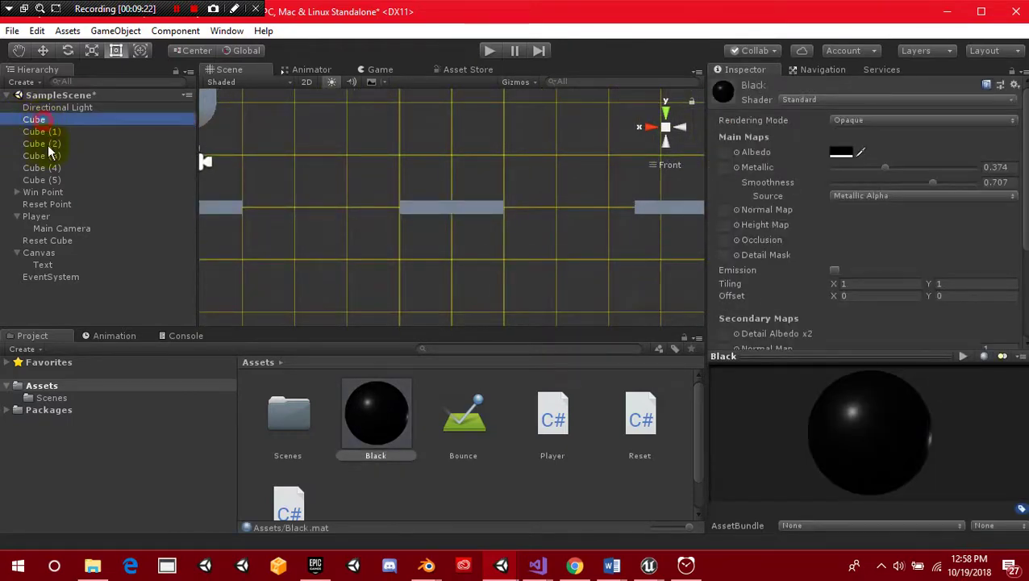
pyautogui.keyDown('shift'); pyautogui.click(42, 180); pyautogui.keyUp('shift')
pyautogui.moveTo(398, 433); pyautogui.dragTo(936, 488)
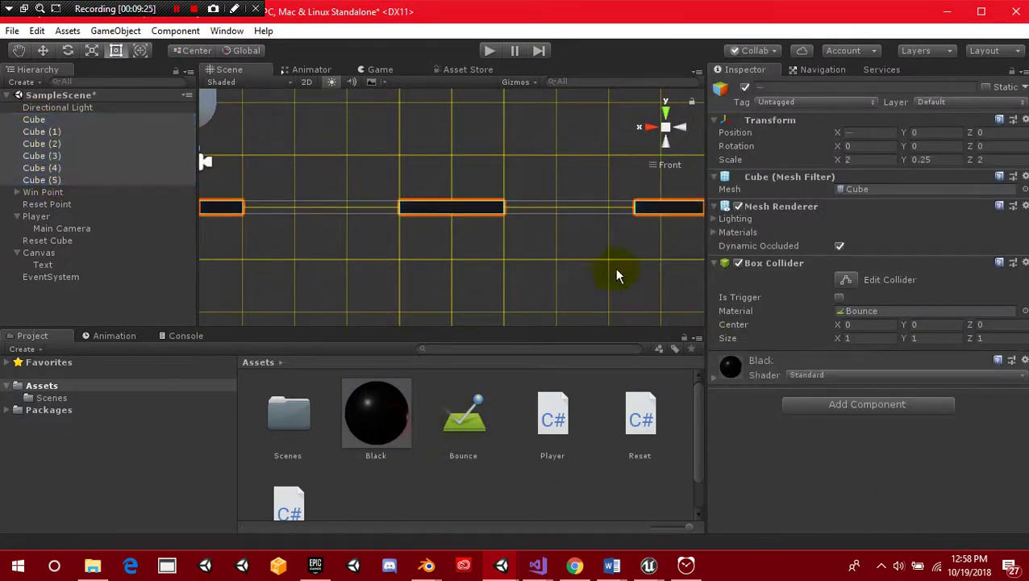
# Duplicate the Black material and name the copy Orange
pyautogui.moveTo(615, 276); pyautogui.dragTo(264, 247, button='middle')
pyautogui.moveTo(292, 205); pyautogui.dragTo(271, 248, button='middle')
pyautogui.moveTo(613, 194); pyautogui.dragTo(464, 242, button='middle')
pyautogui.moveTo(376, 413)
pyautogui.mouseDown()
pyautogui.moveTo(480, 224)
pyautogui.moveTo(386, 430)
pyautogui.mouseUp()
pyautogui.click(387, 430)
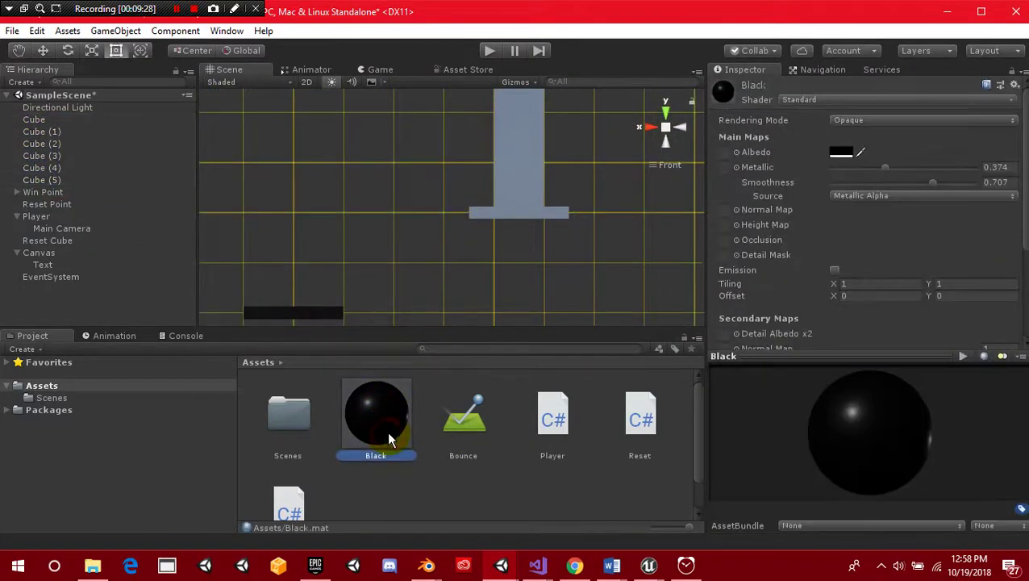
pyautogui.hotkey('ctrl', 'd')
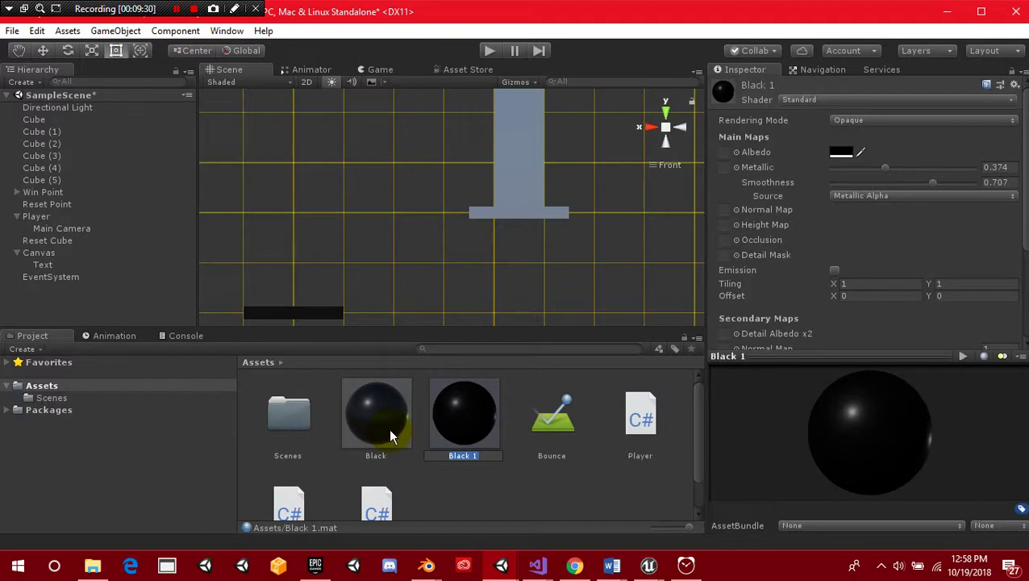
pyautogui.press('Return')
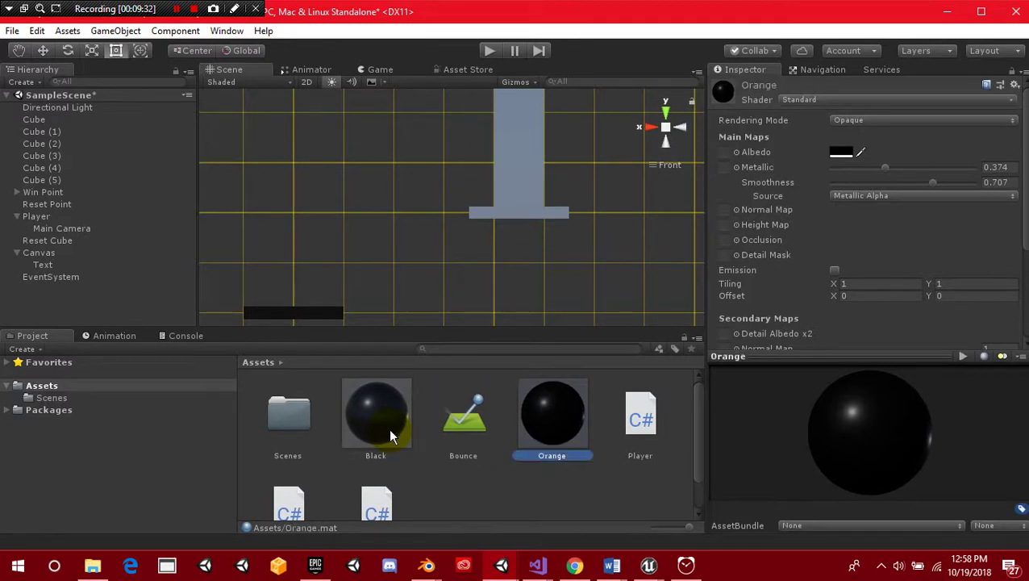
# Set the Orange material's albedo colour to FF8100 and apply the material to the tall column above the goal platform
pyautogui.click(843, 155)
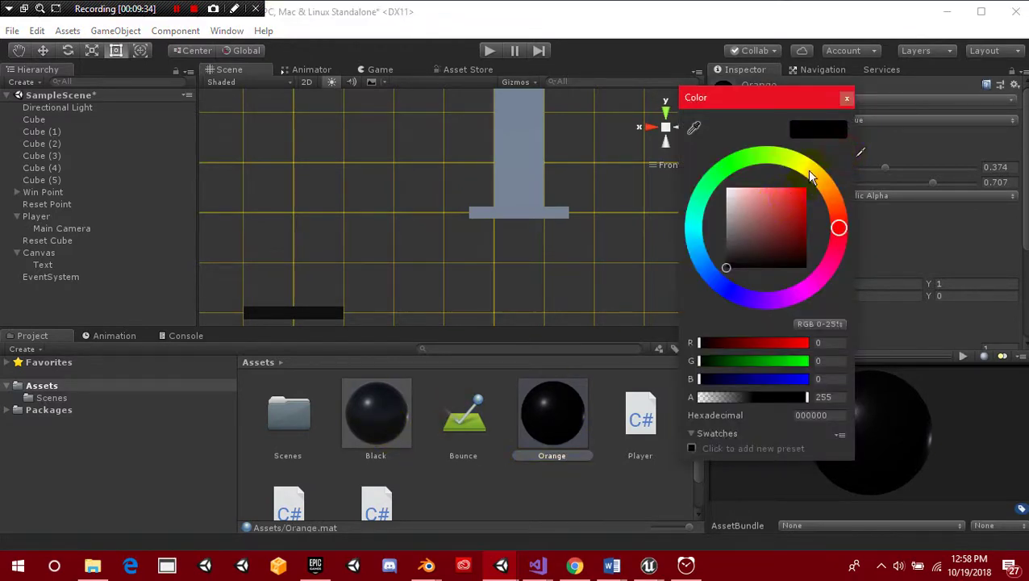
pyautogui.moveTo(811, 177); pyautogui.dragTo(827, 192)
pyautogui.click(805, 190)
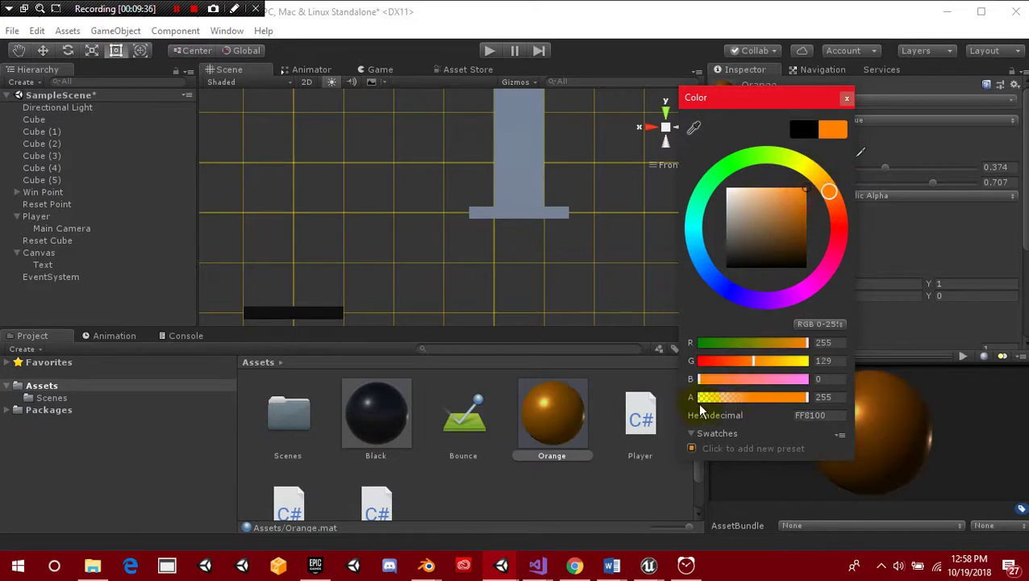
pyautogui.click(926, 240)
pyautogui.moveTo(563, 426); pyautogui.dragTo(505, 156)
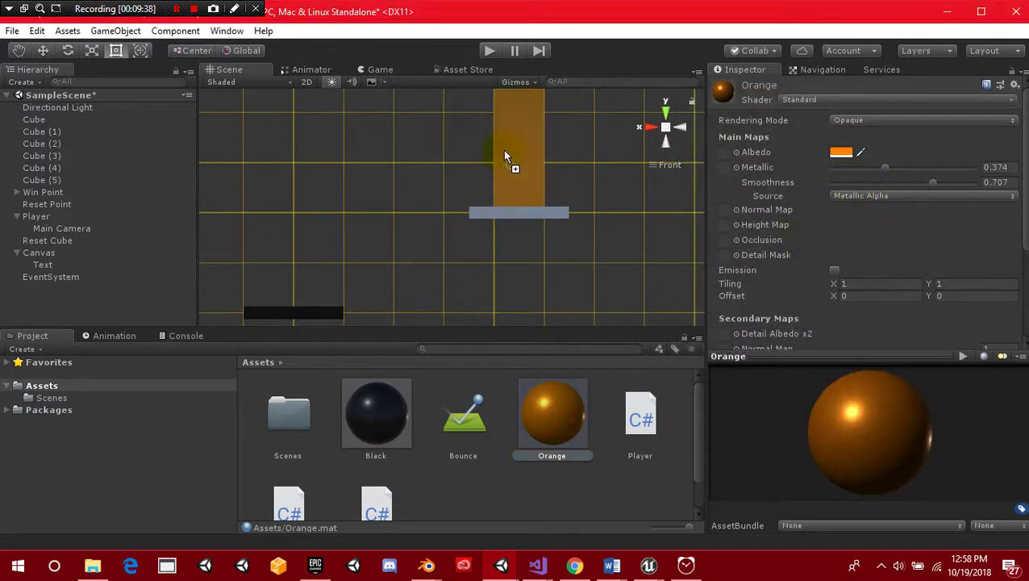
# Enable emission on the Orange material and give it a bright yellow-orange emission colour
pyautogui.scroll(-5, 833, 216)
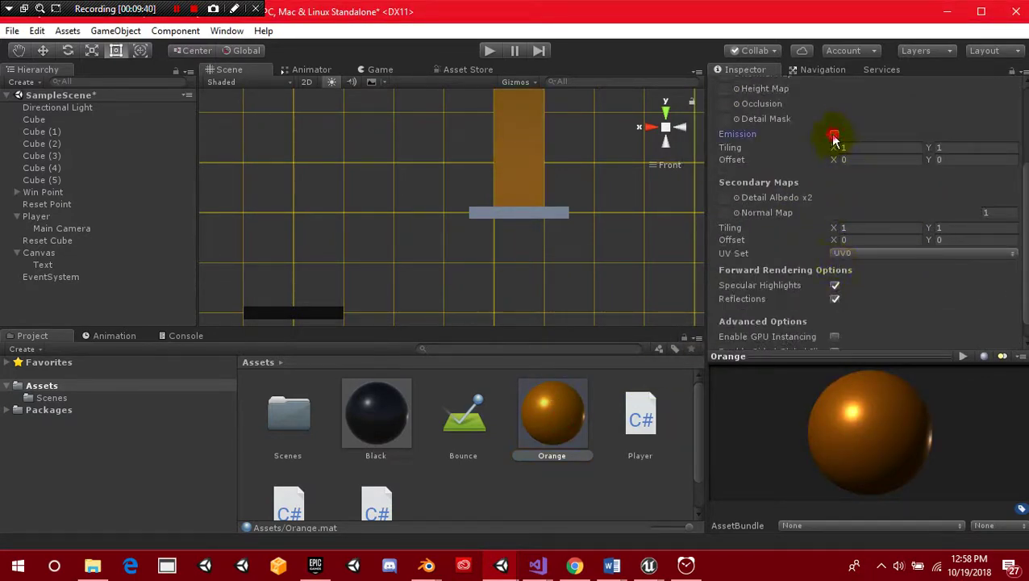
pyautogui.click(835, 138)
pyautogui.click(847, 150)
pyautogui.click(826, 200)
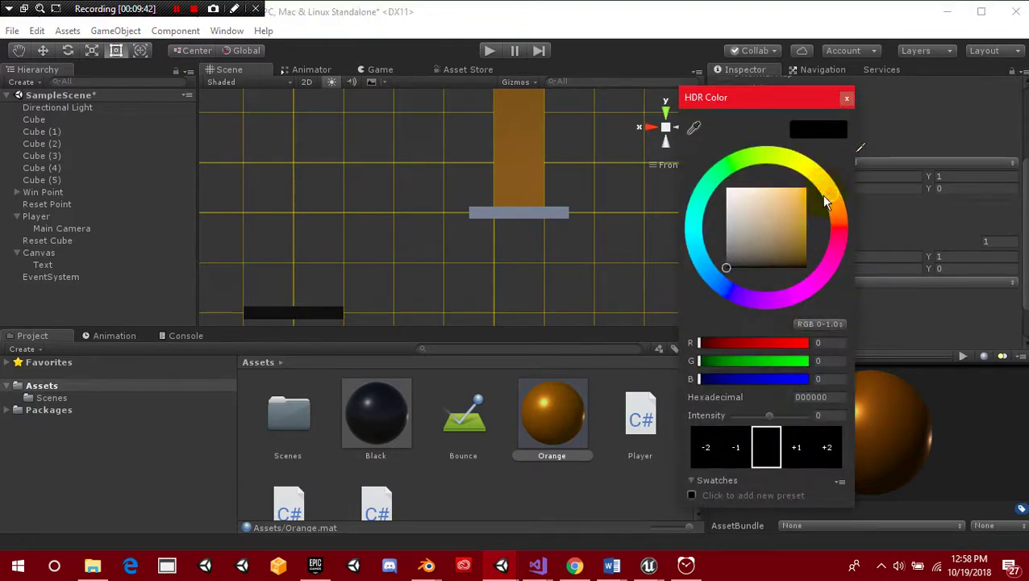
pyautogui.moveTo(796, 197); pyautogui.dragTo(816, 186)
pyautogui.click(940, 147)
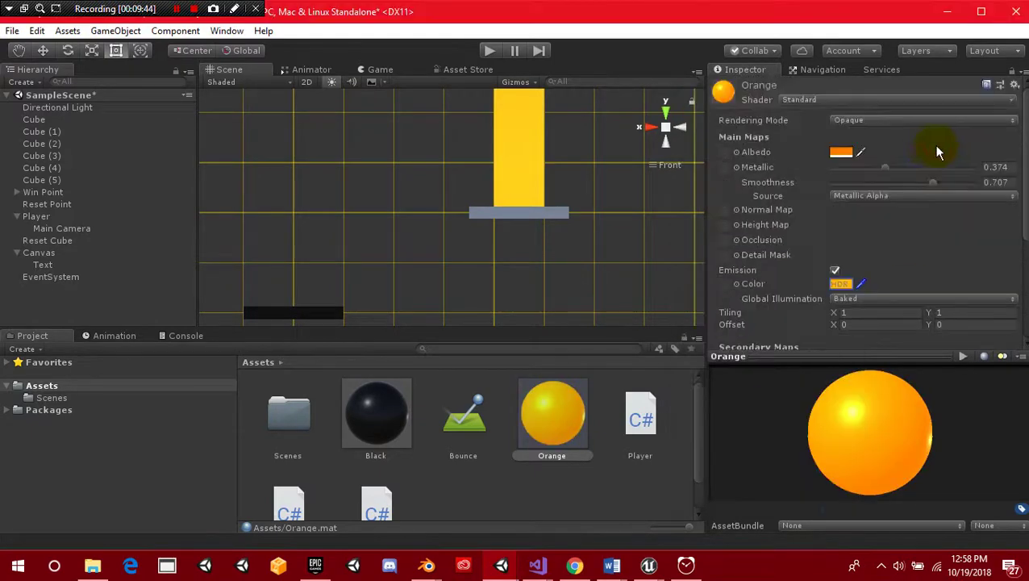
# Switch the Orange material's rendering mode to Transparent and reduce its albedo alpha to 137
pyautogui.click(867, 120)
pyautogui.click(880, 187)
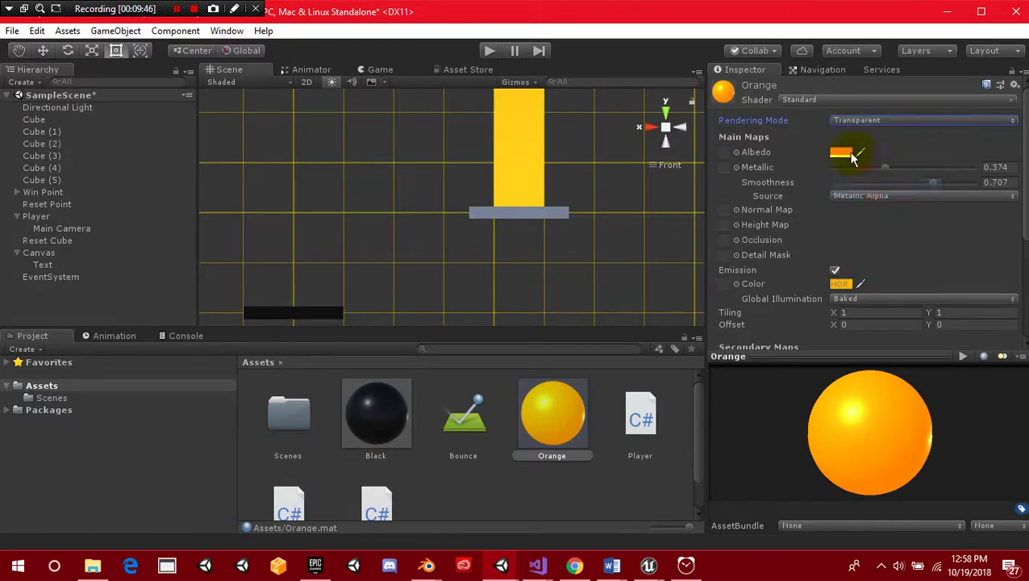
pyautogui.click(841, 152)
pyautogui.moveTo(773, 397); pyautogui.dragTo(762, 400)
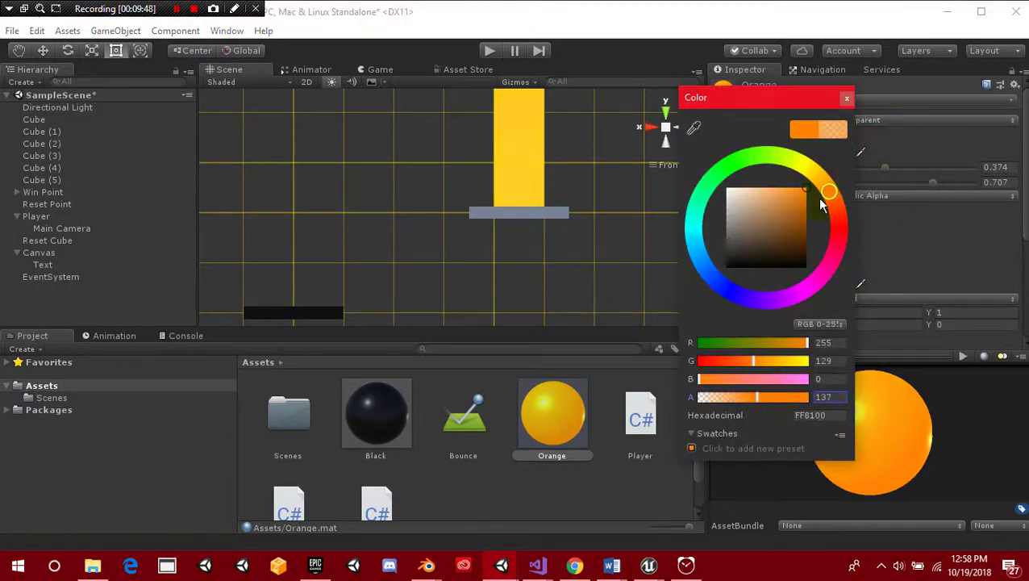
pyautogui.click(928, 268)
# Lighten the Orange material's emission colour to a pale orange
pyautogui.click(842, 342)
pyautogui.moveTo(806, 190); pyautogui.dragTo(773, 184)
pyautogui.click(960, 150)
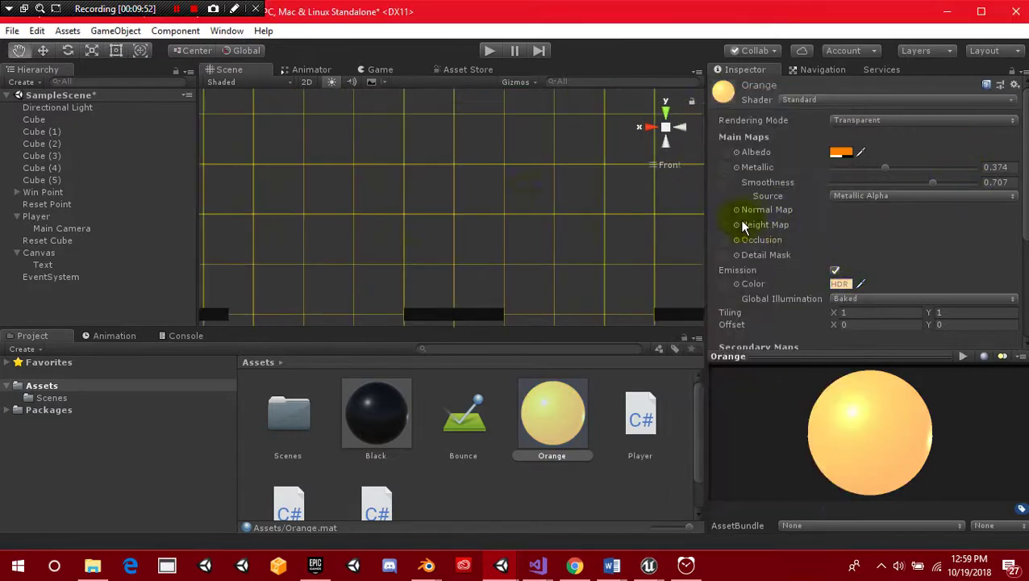
pyautogui.scroll(-2, 740, 230)
pyautogui.moveTo(421, 232); pyautogui.dragTo(303, 250, button='middle')
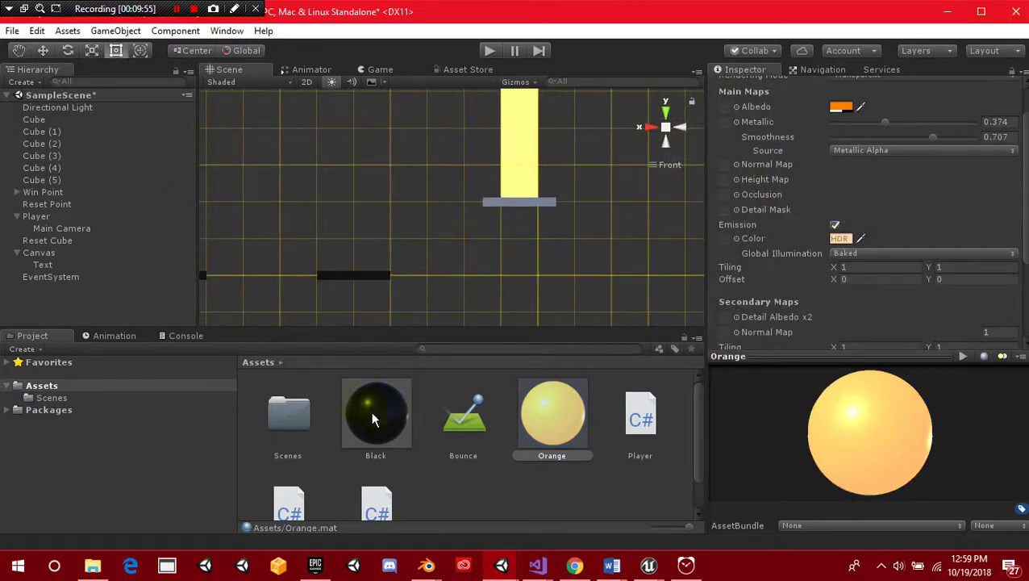
# Apply the Black material to the goal platform under the tall column and check the time left on the development timer
pyautogui.moveTo(372, 417); pyautogui.dragTo(531, 200)
pyautogui.click(687, 567)
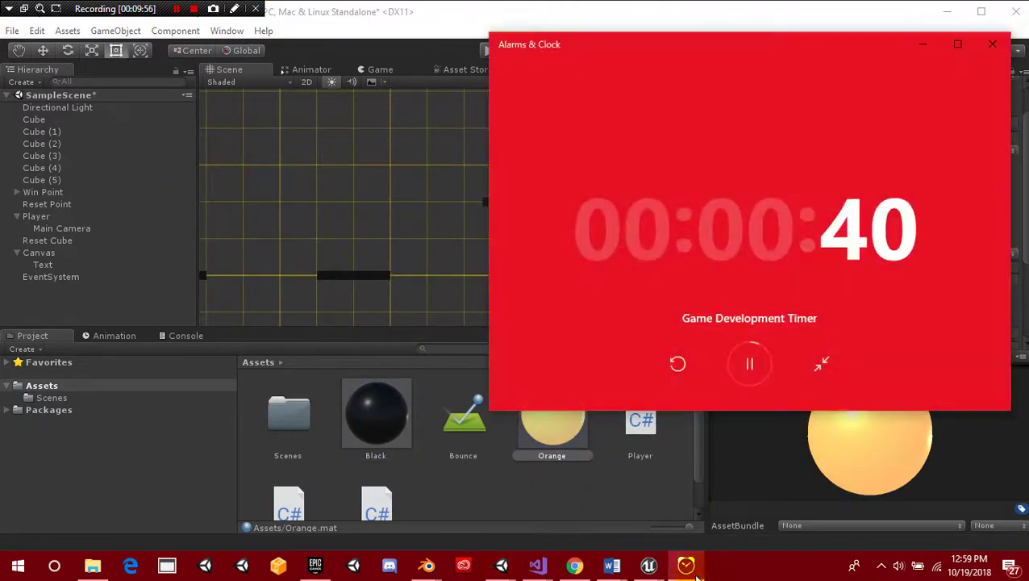
pyautogui.click(696, 575)
# Duplicate the Orange material and name the copy Blue
pyautogui.click(546, 426)
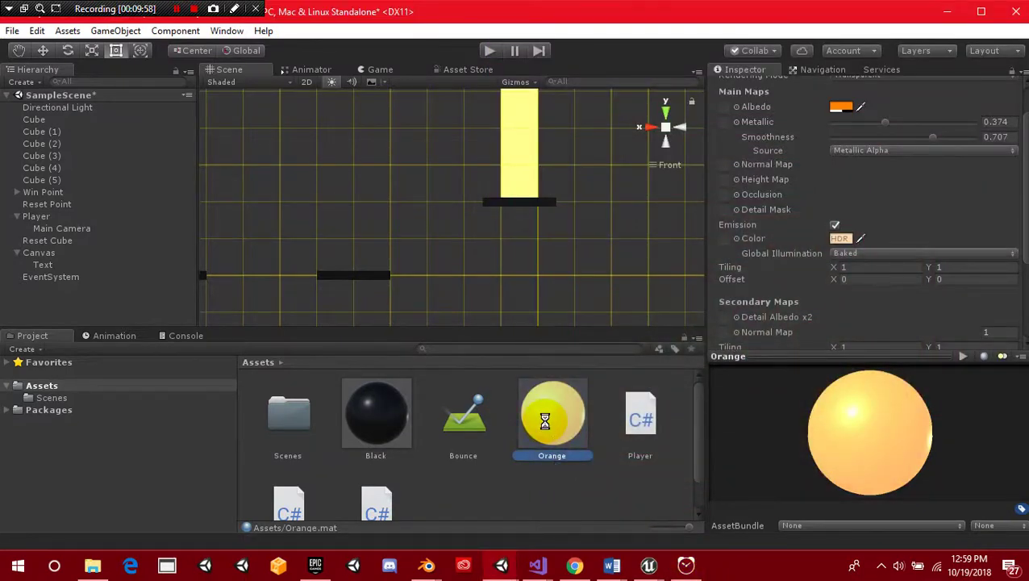
pyautogui.hotkey('ctrl', 'd')
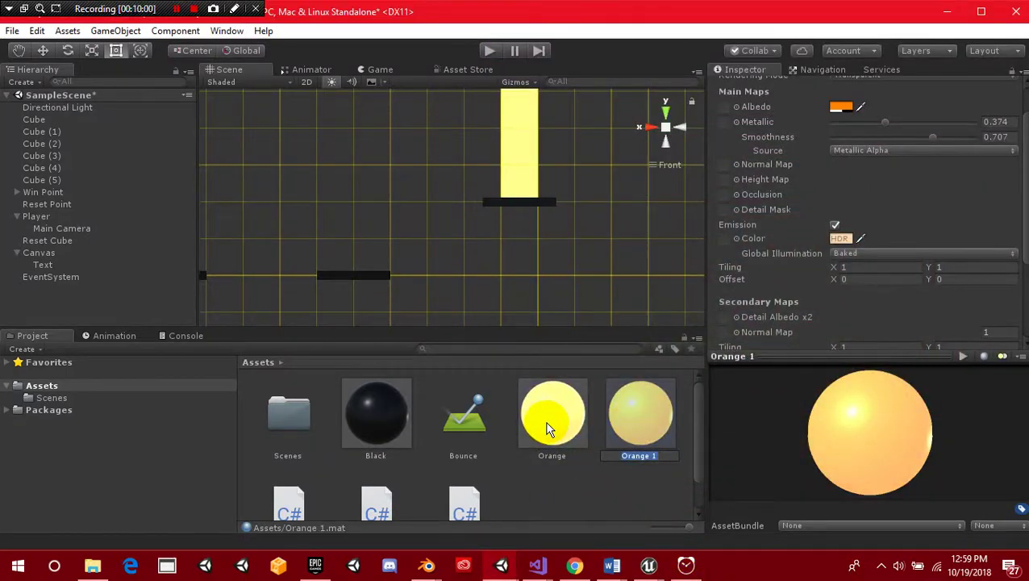
pyautogui.write('Blue')
pyautogui.press('Return')
# Set the Blue material's emission colour to a bright blue, about 008AFF, and apply the material to the player capsule
pyautogui.click(840, 238)
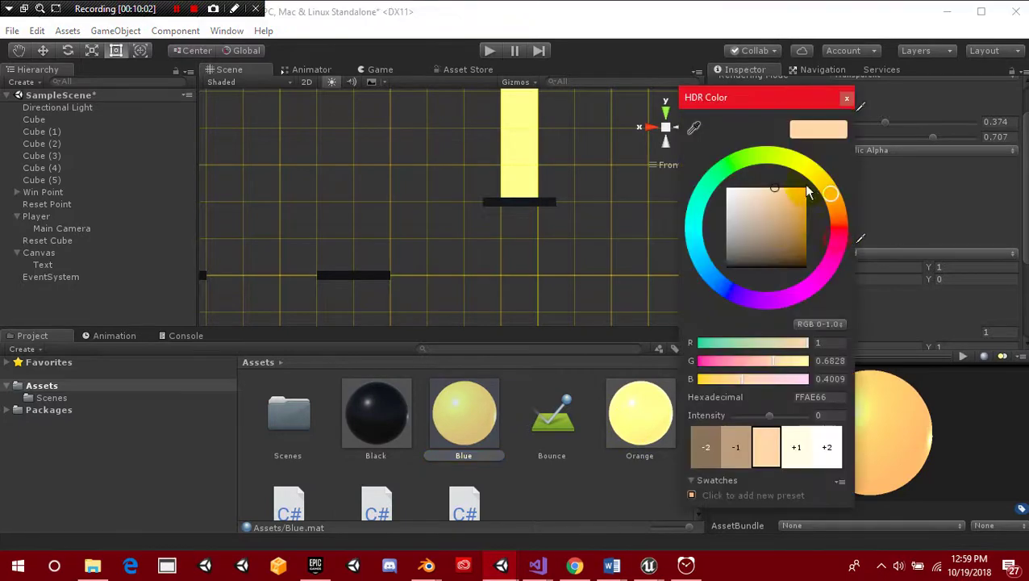
pyautogui.click(701, 257)
pyautogui.moveTo(759, 218); pyautogui.dragTo(804, 190)
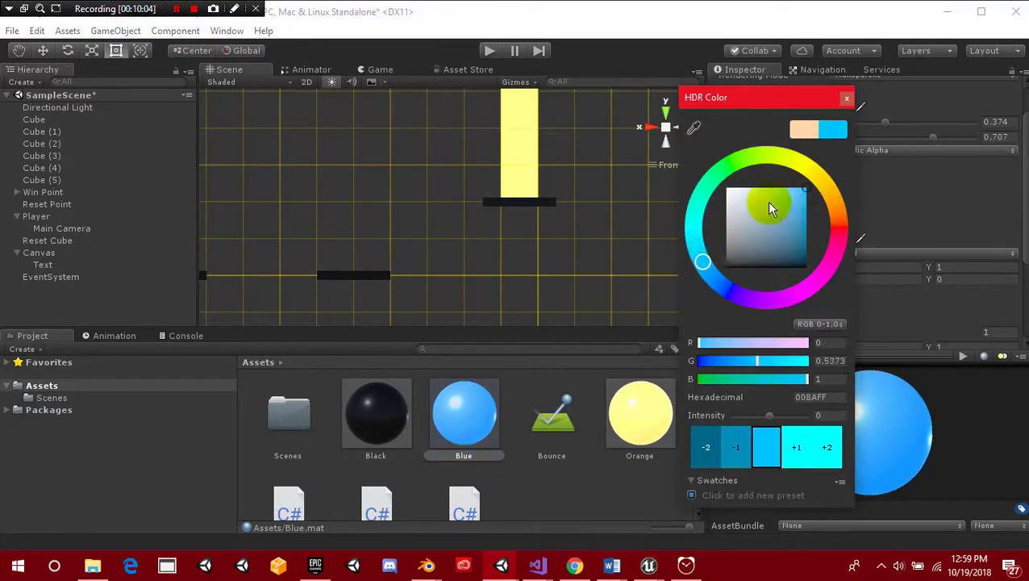
pyautogui.moveTo(415, 238); pyautogui.dragTo(443, 284, button='middle')
pyautogui.moveTo(461, 417); pyautogui.dragTo(363, 171)
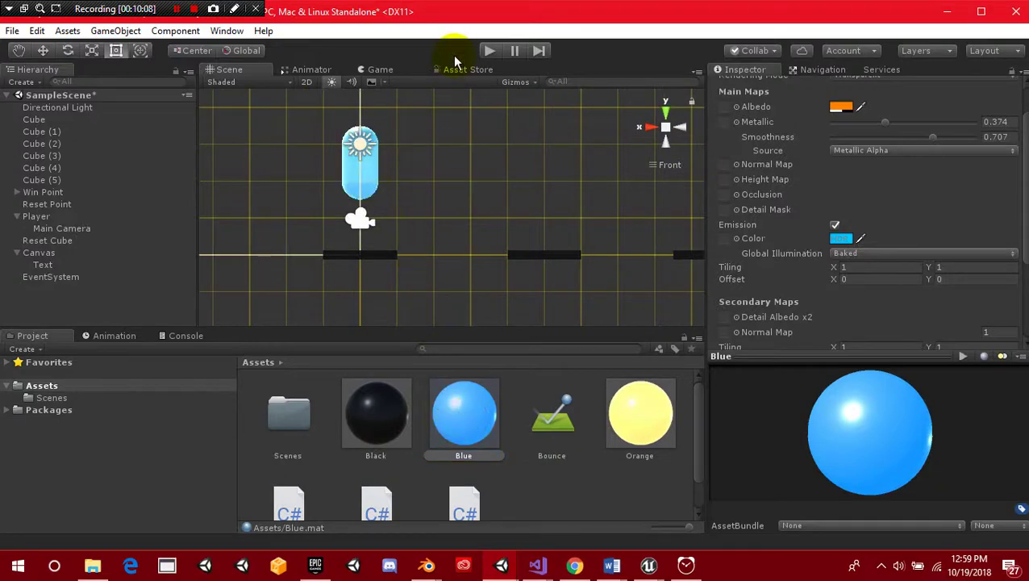
# Play-test the platformer with the new materials and dismiss the timer notification during the run
pyautogui.click(489, 51)
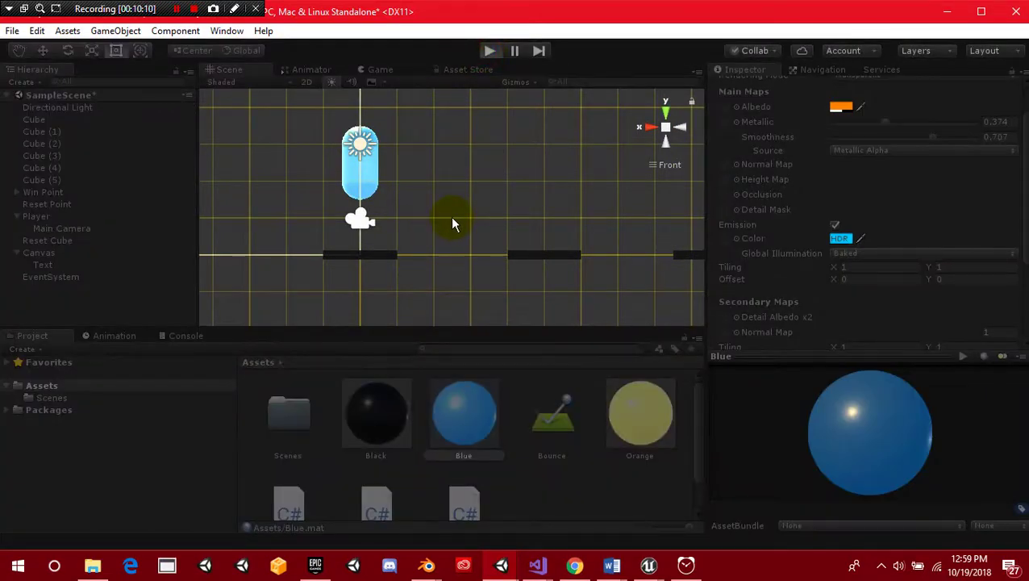
pyautogui.hotkey('ctrl', 'p')
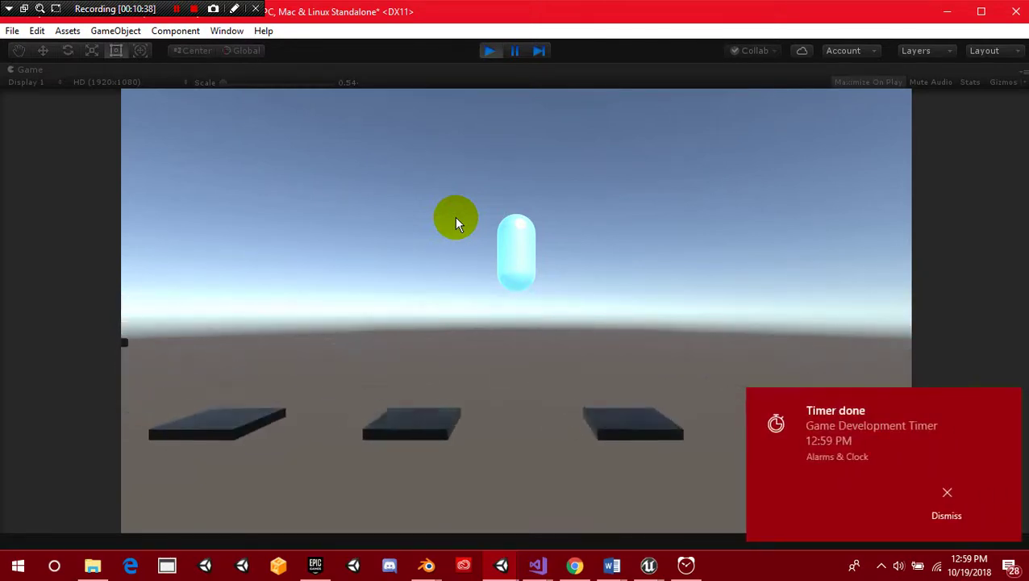
pyautogui.click(952, 491)
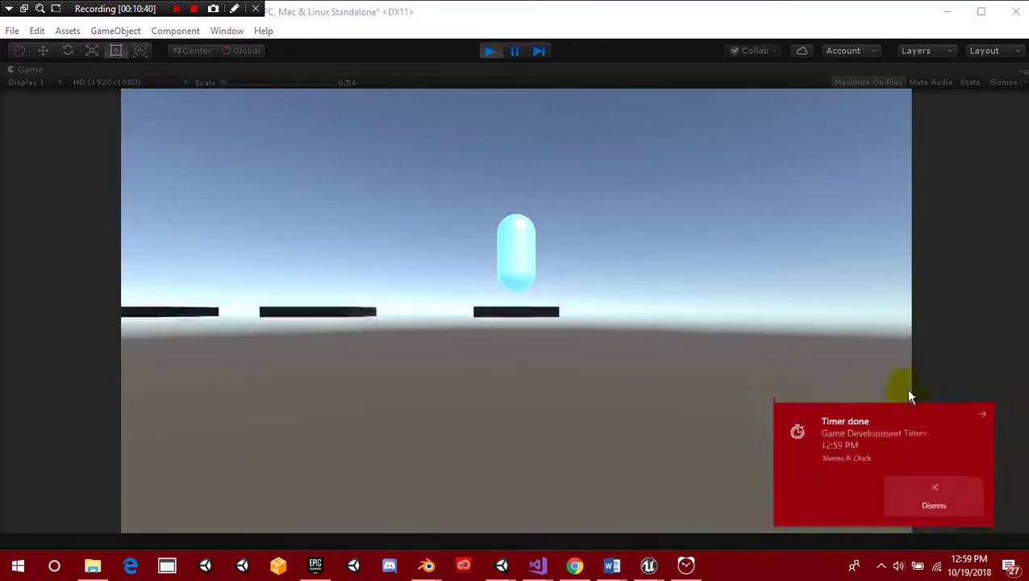
pyautogui.click(538, 237)
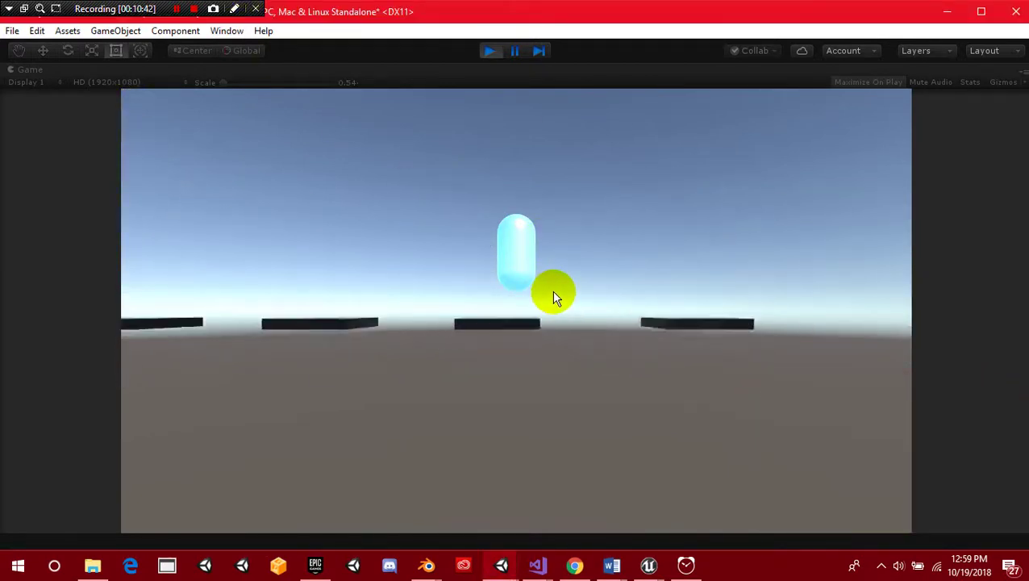